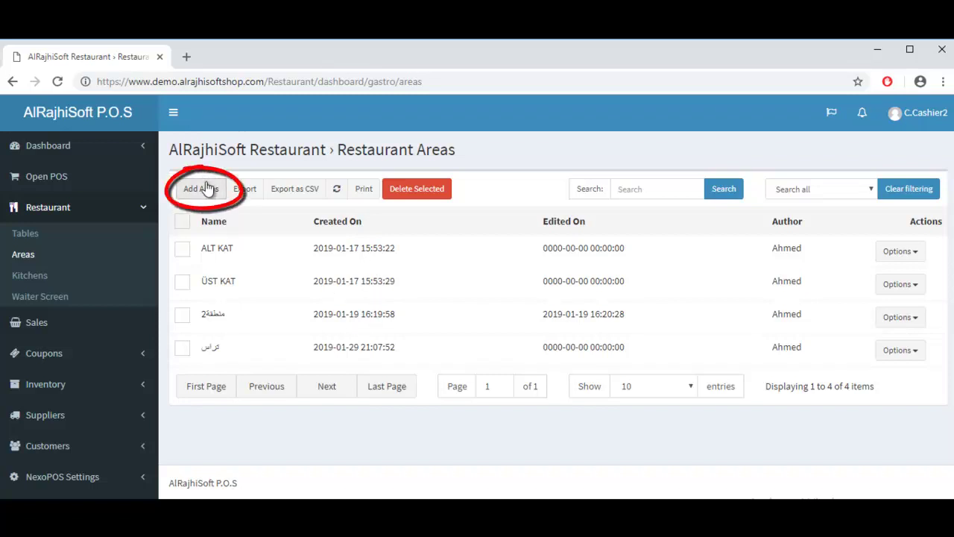
Step: Open the blank Add Areas form from the Restaurant Areas list
click(207, 191)
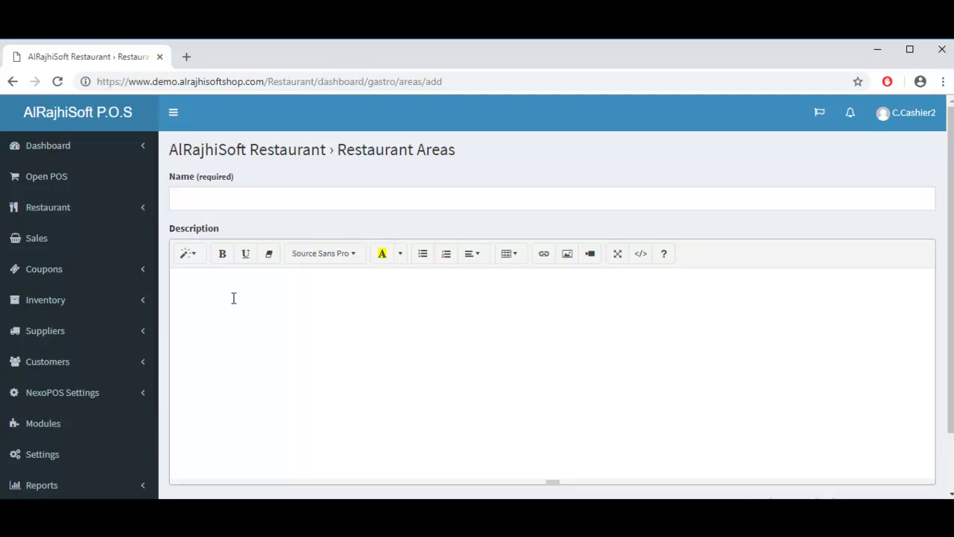
Step: Enter 'family area' as the new area's name and save it back to the list
click(196, 190)
text(famo)
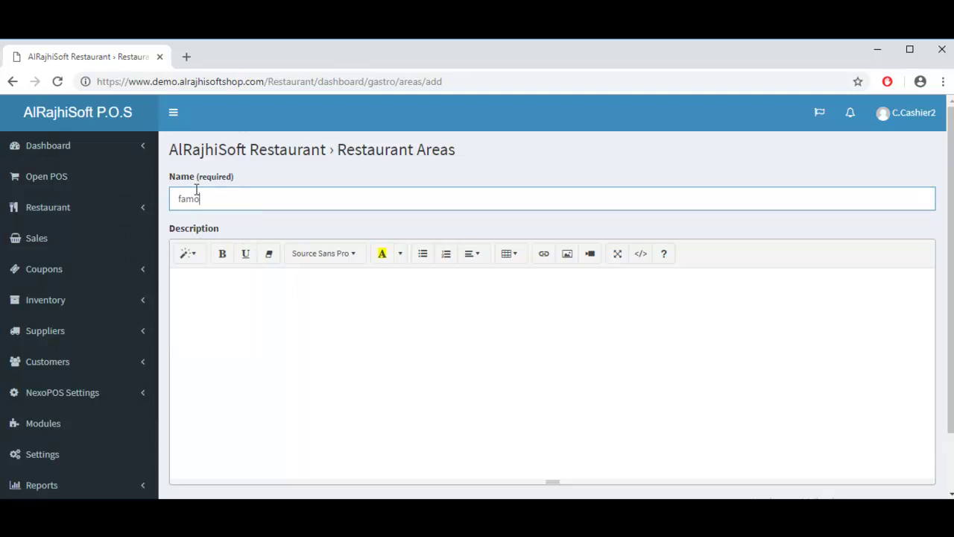
key(BackSpace)
text(ily area)
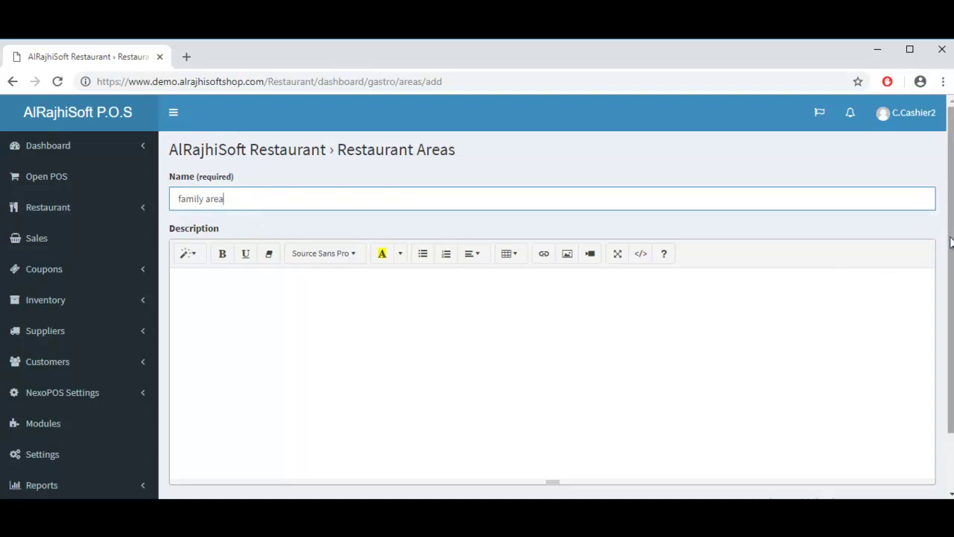
scroll(443, 386, down, 2)
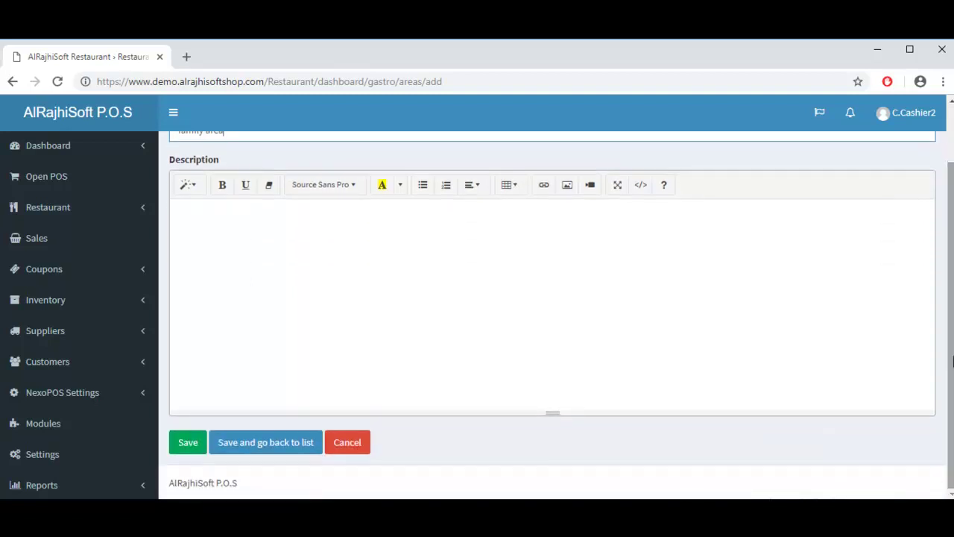
click(291, 456)
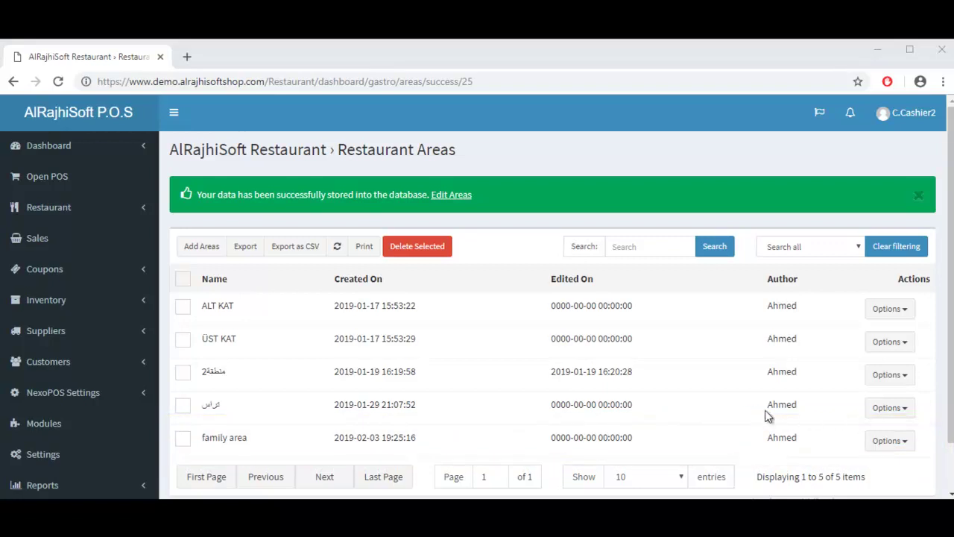
Step: Edit the family area row to add the description 'Inner Area' and save
click(905, 443)
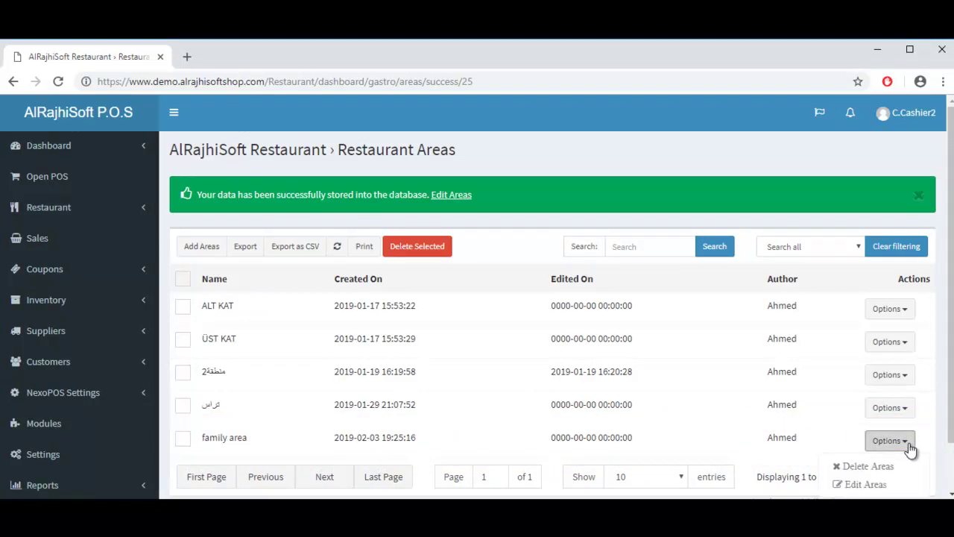
click(877, 490)
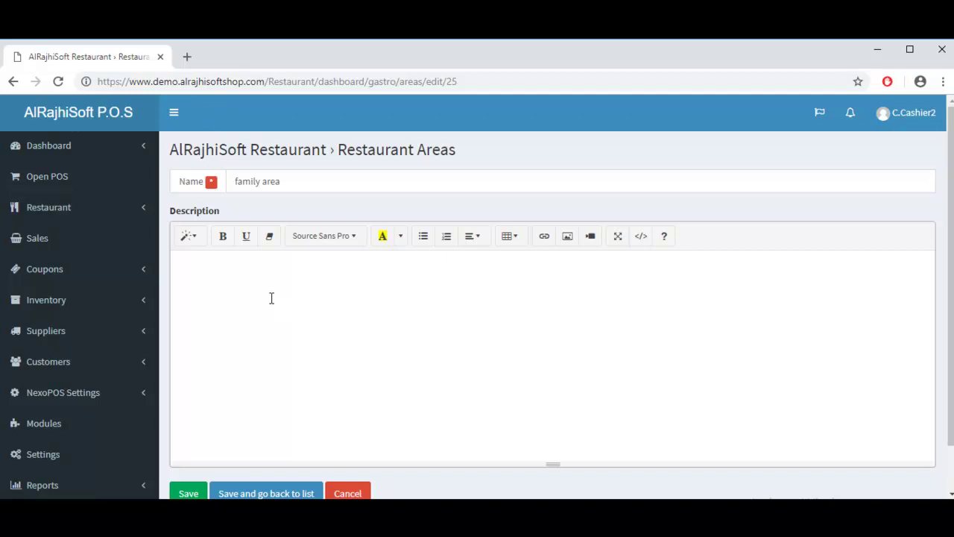
click(283, 284)
text(Inner Area)
click(293, 494)
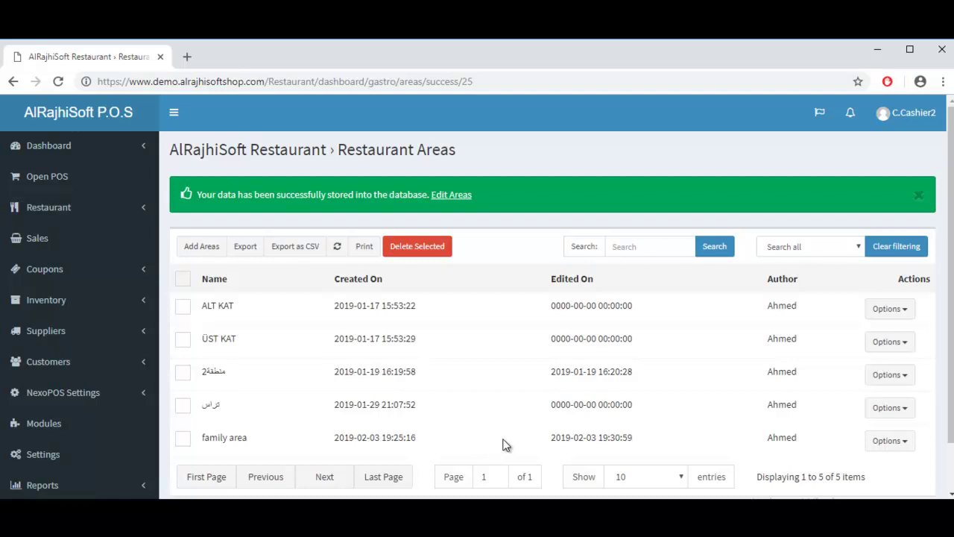
click(903, 442)
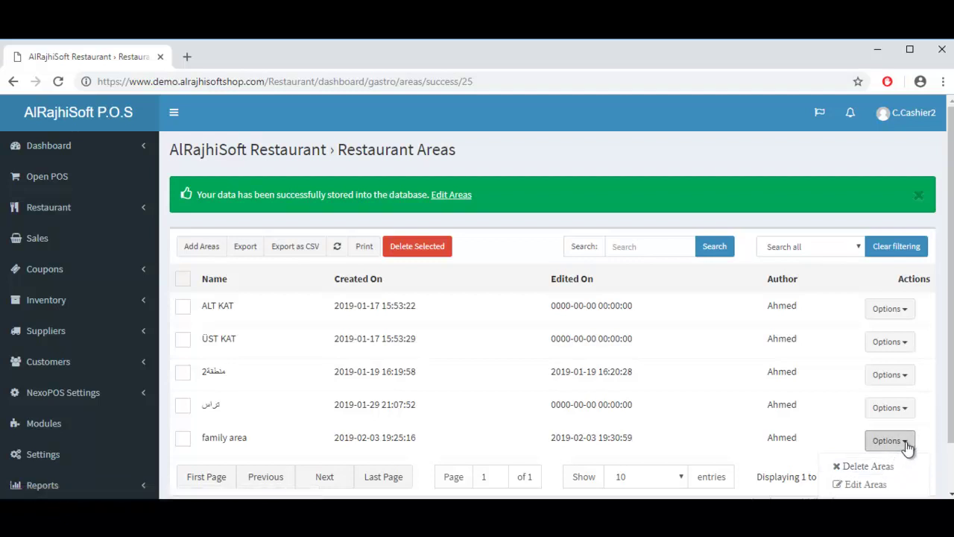
Step: Go to Restaurant > Tables and start a new table entry
click(906, 445)
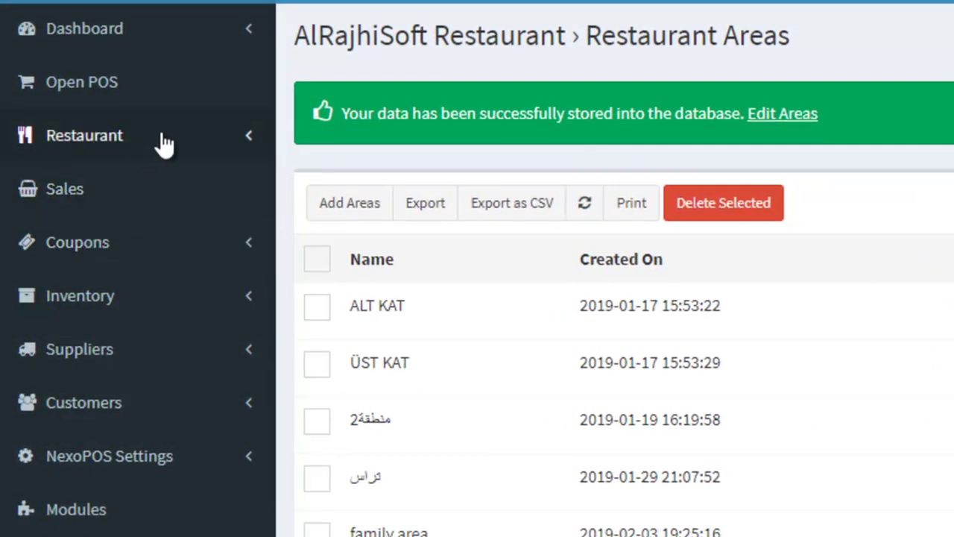
click(99, 212)
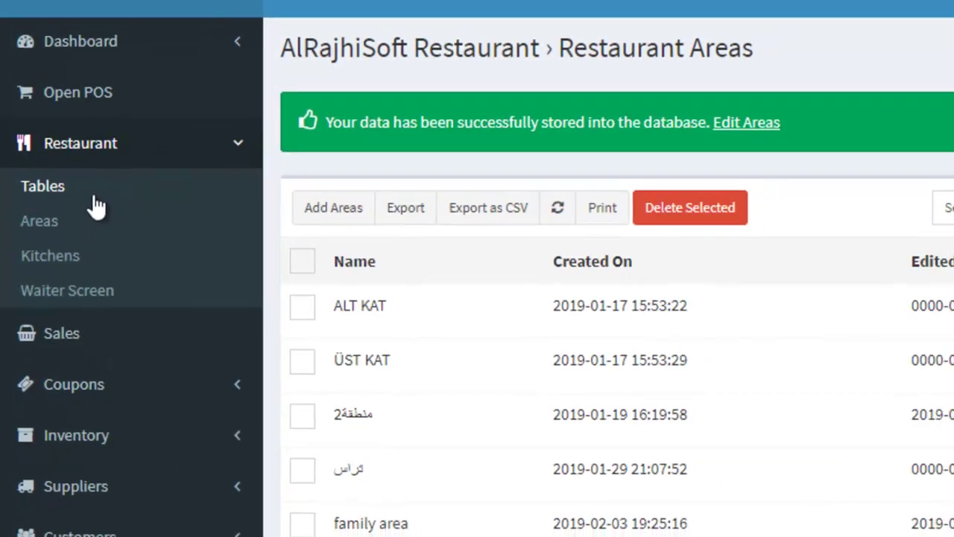
click(98, 195)
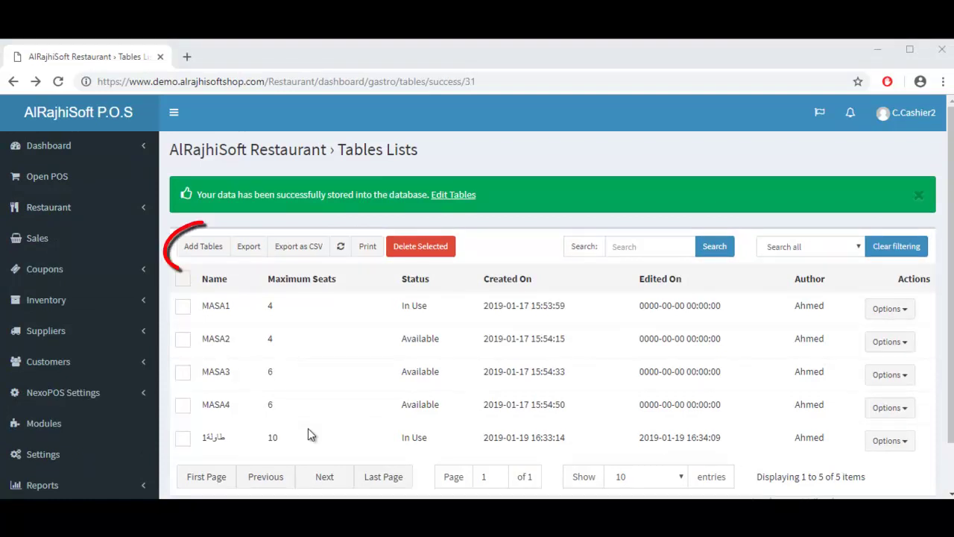
click(204, 252)
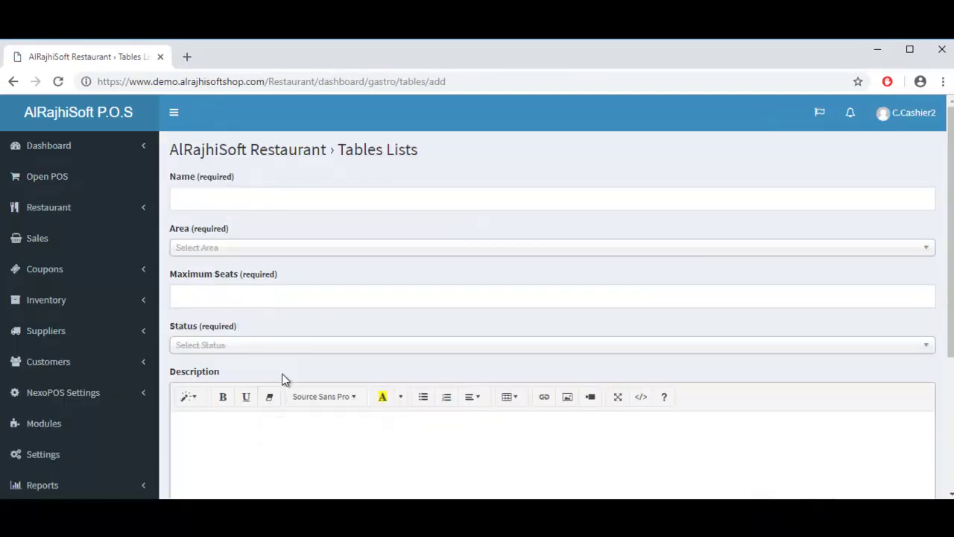
Step: Add Table1 in the family area with 4 maximum seats and Available status, then save
click(235, 199)
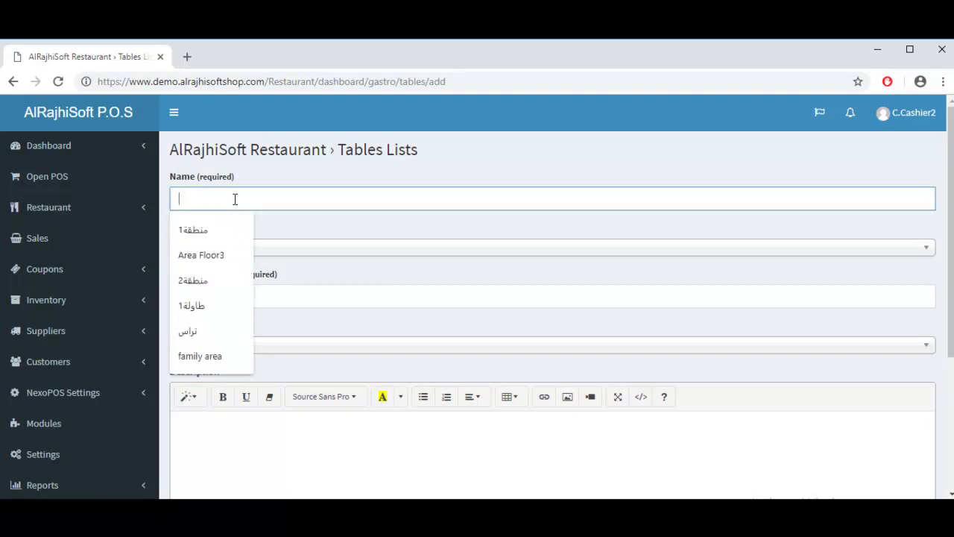
text(Table1)
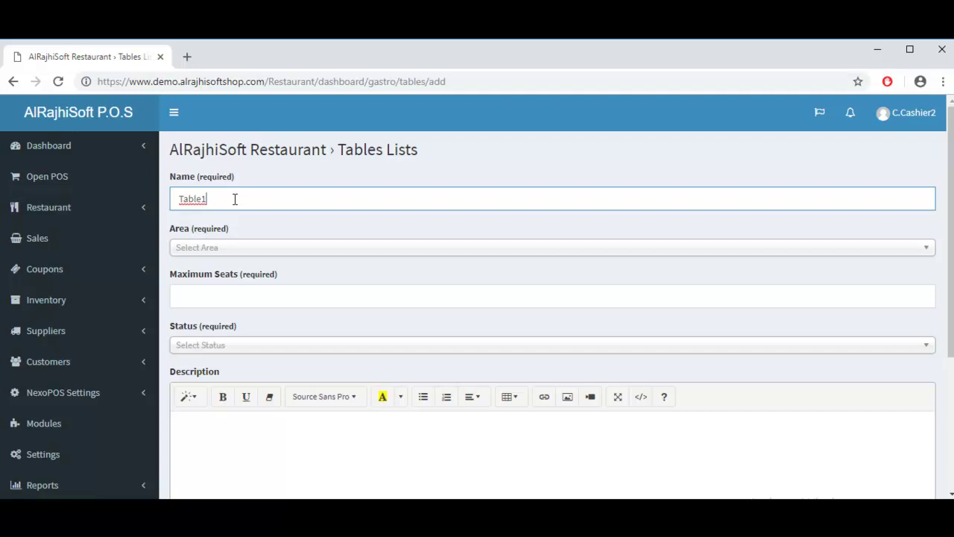
key(Tab)
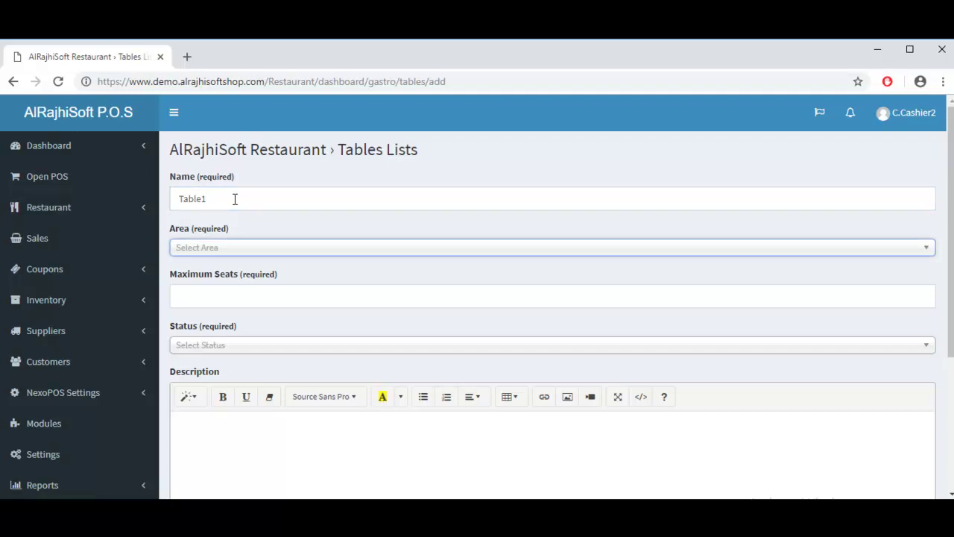
key(Down)
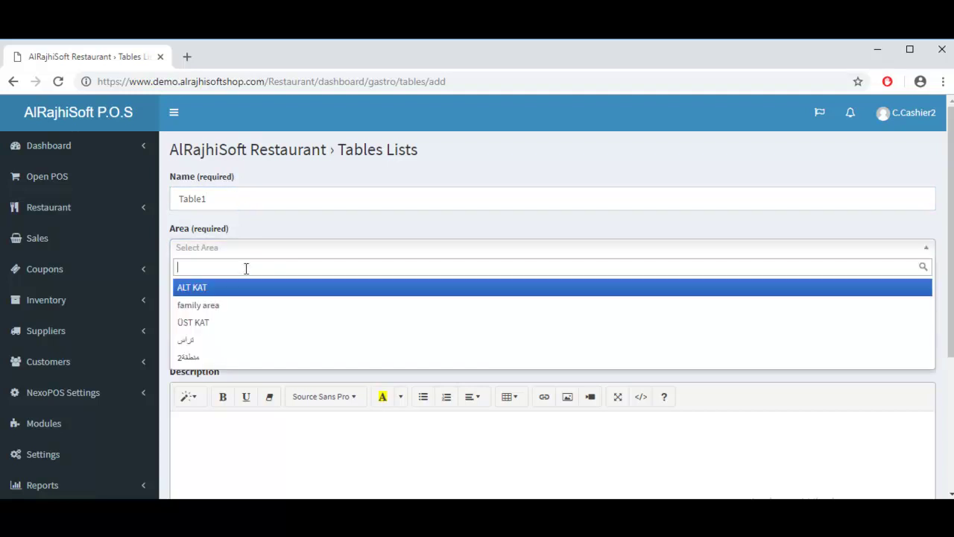
key(Down)
key(Return)
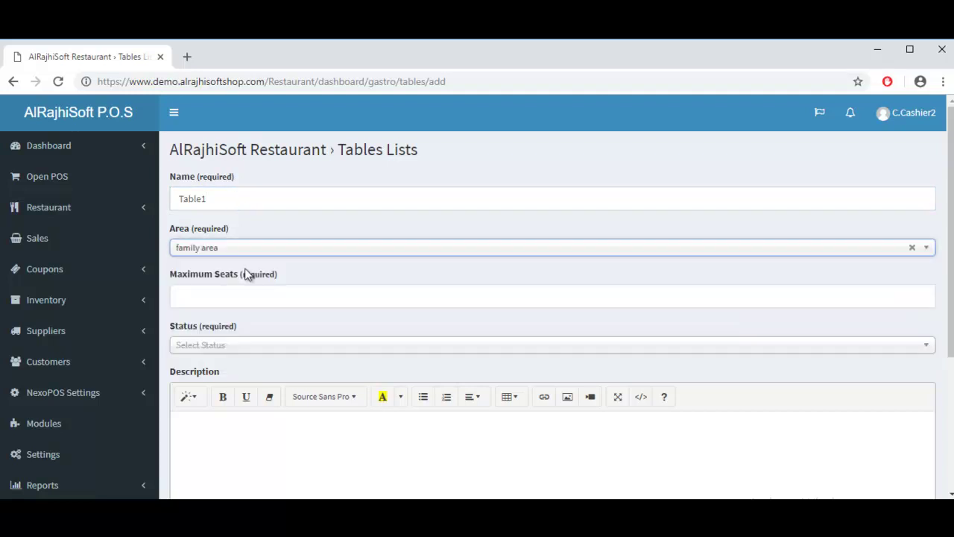
key(Tab)
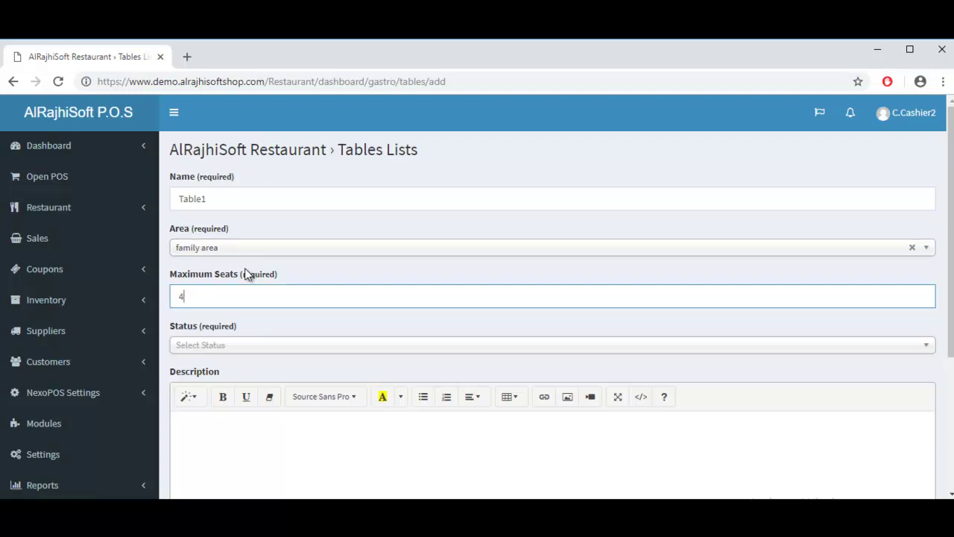
key(Tab)
key(Down)
key(Down)
key(Down)
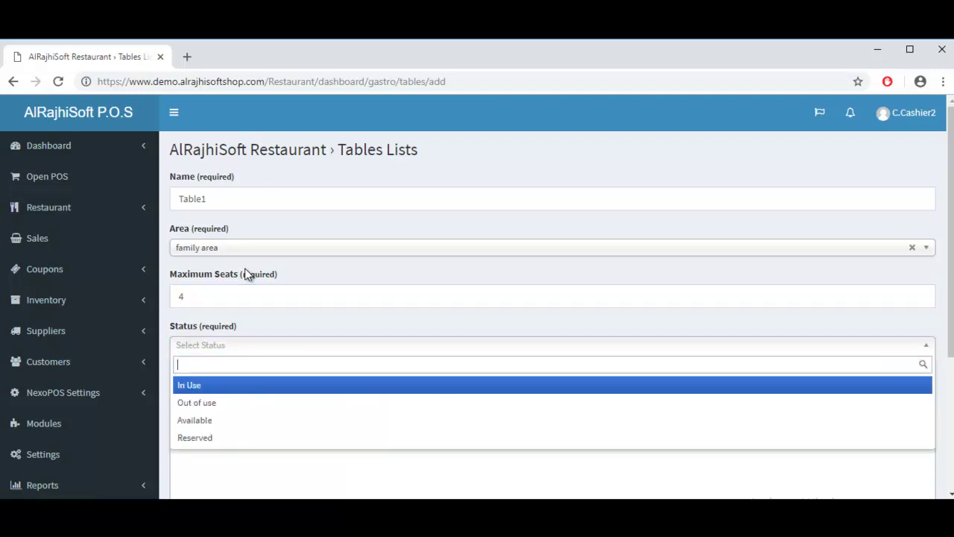
key(Return)
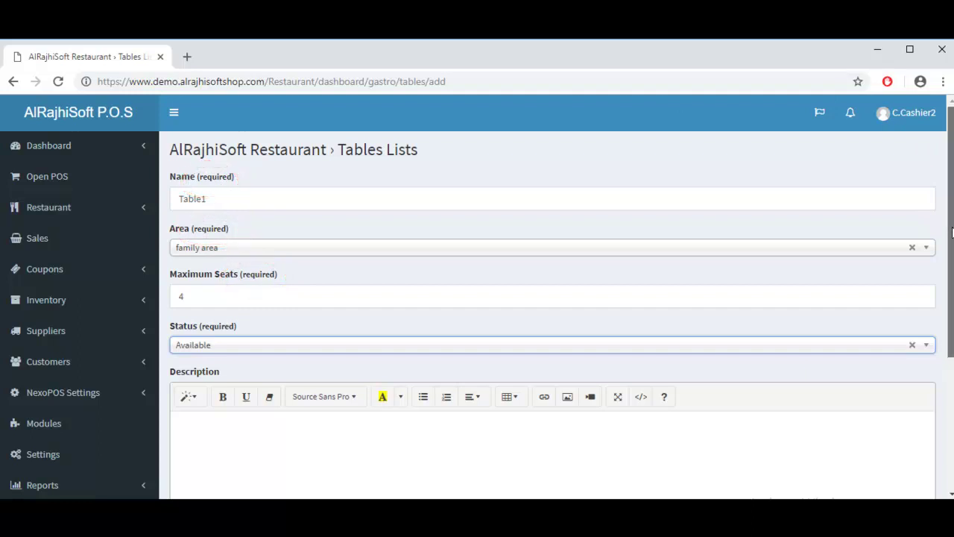
drag(947, 253, 937, 398)
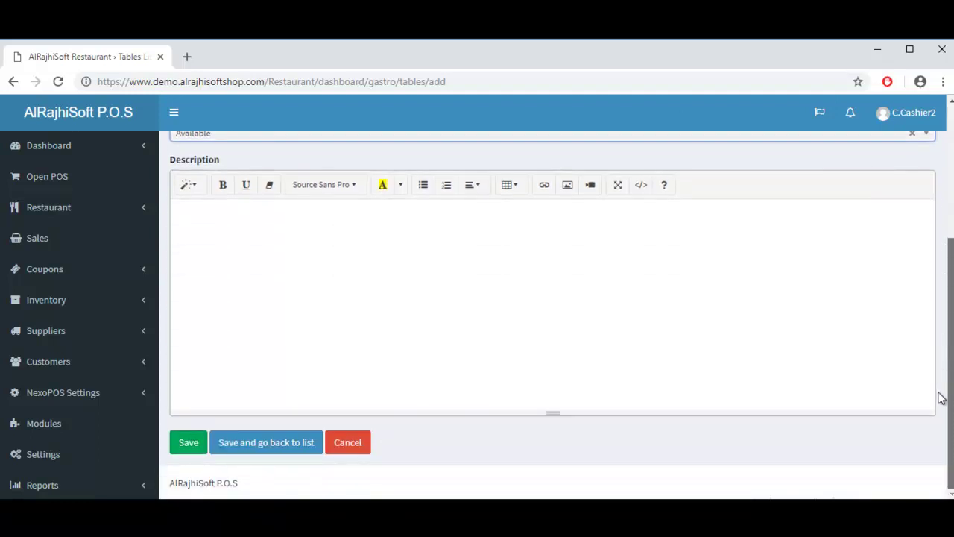
click(297, 445)
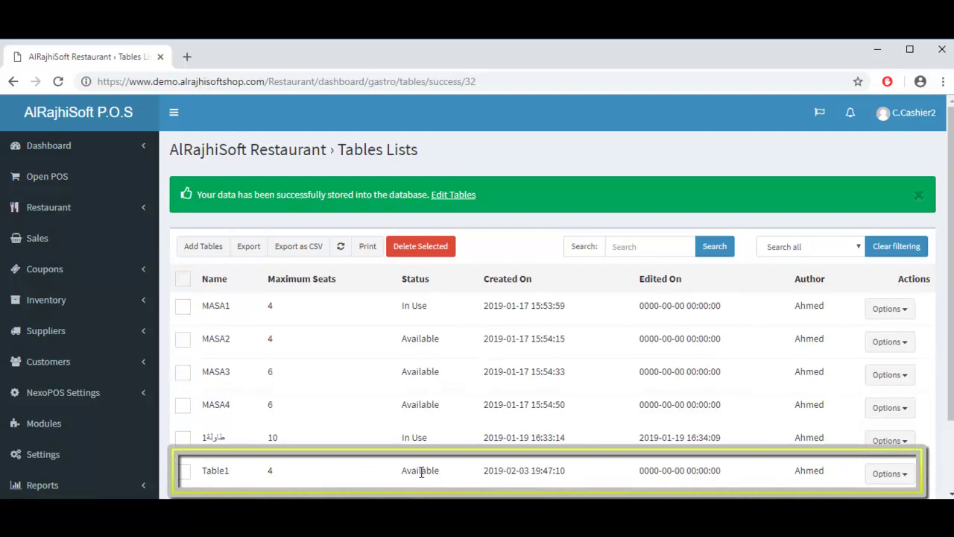
Step: Edit Table1 to have 8 maximum seats and save it
click(904, 475)
click(904, 475)
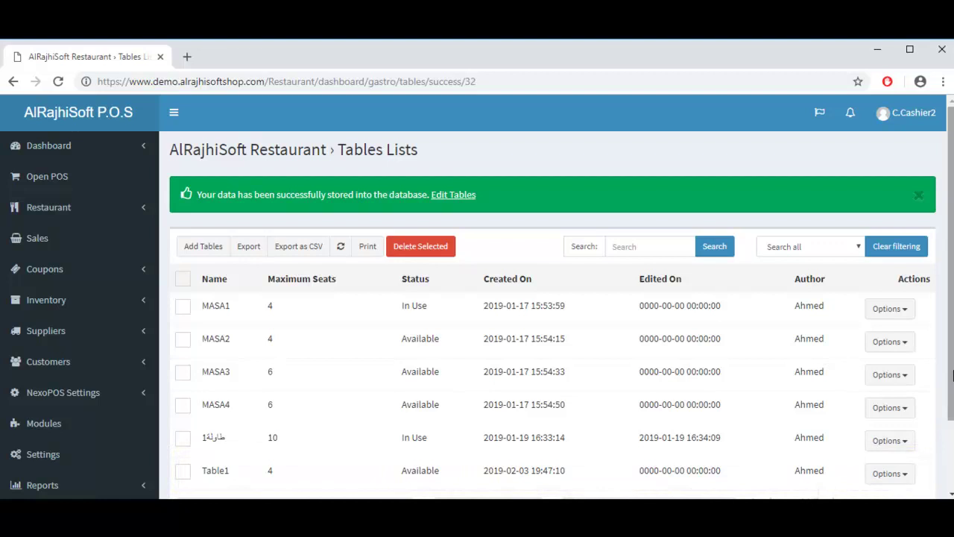
drag(953, 376, 952, 444)
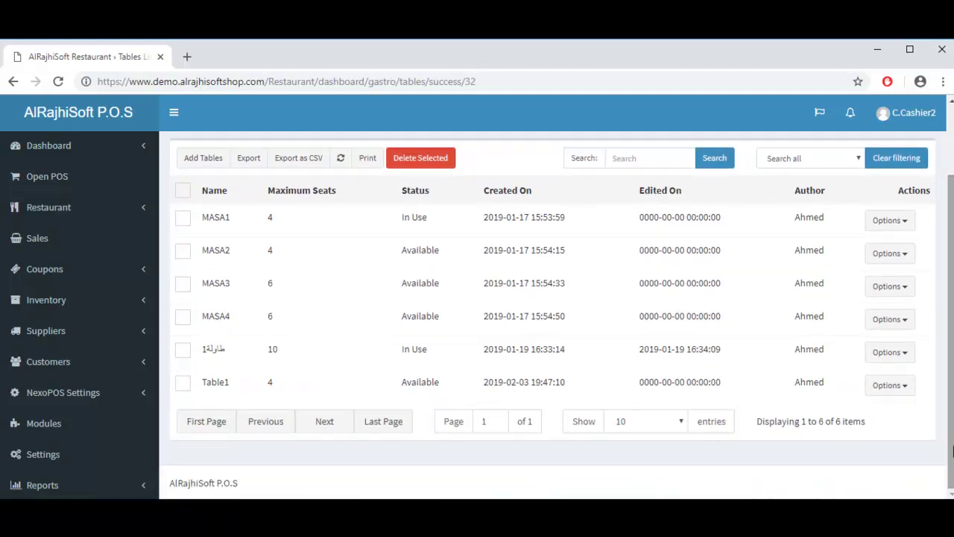
click(906, 390)
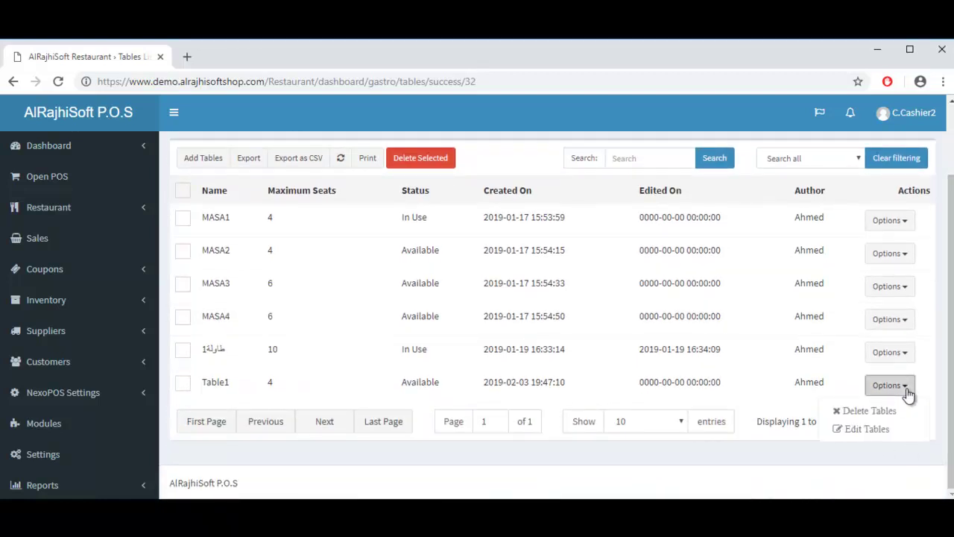
click(870, 430)
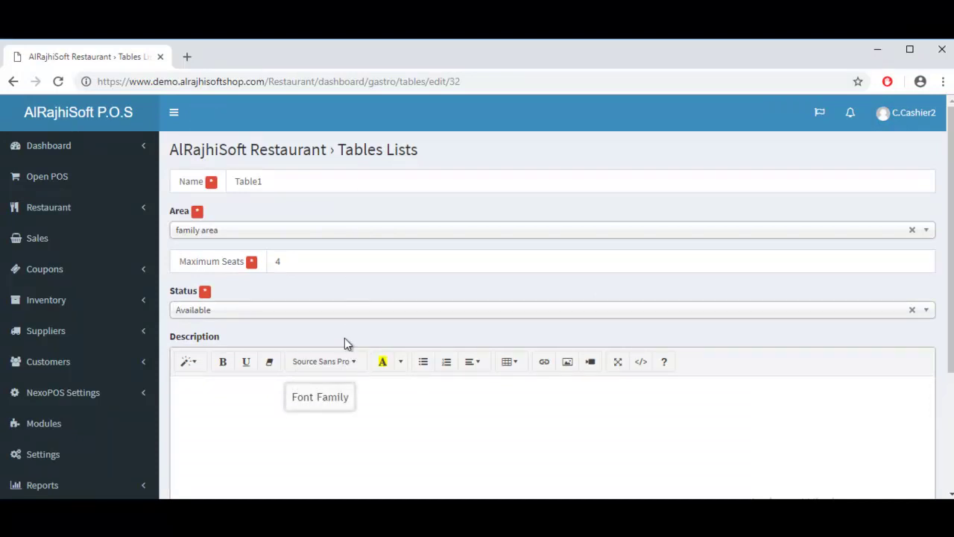
click(301, 260)
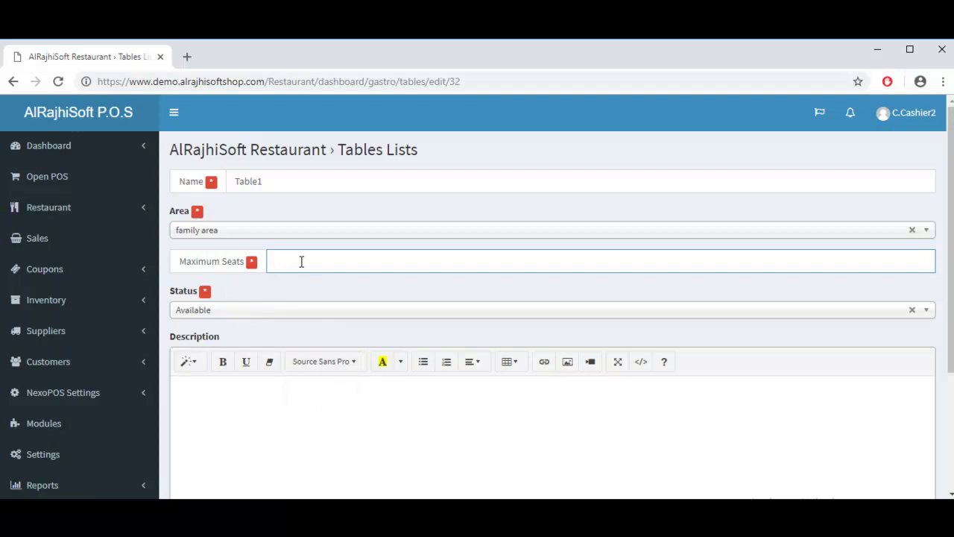
text(8)
drag(951, 282, 951, 401)
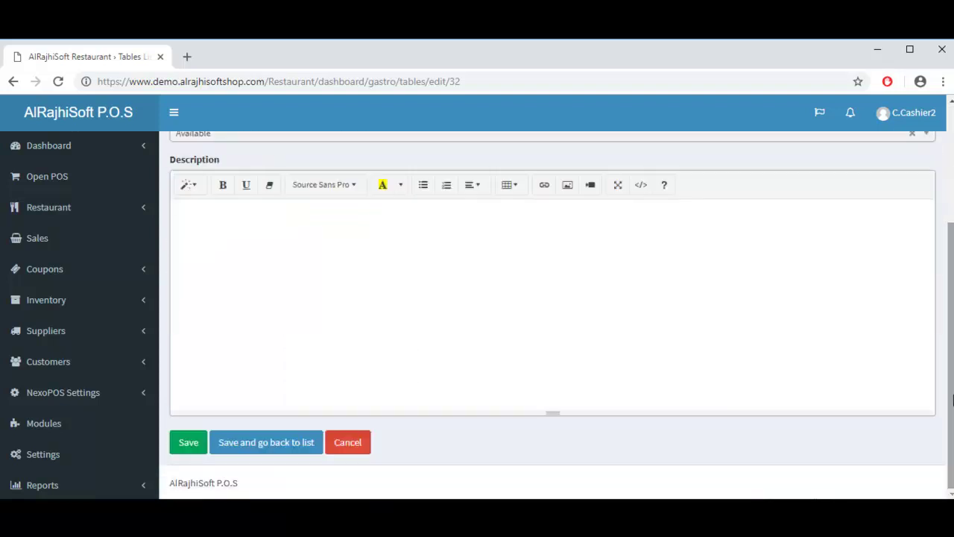
click(268, 447)
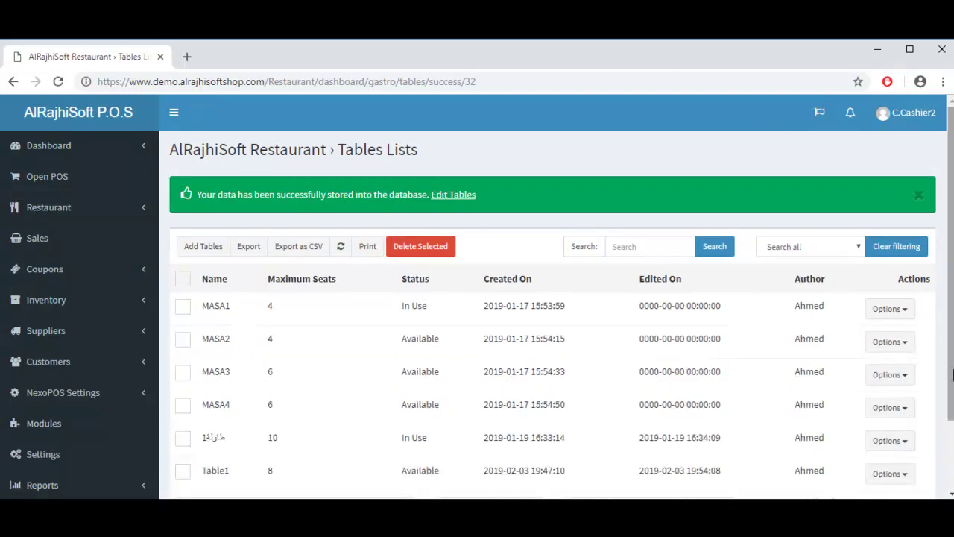
Step: Scroll down to Table1 and open, then dismiss, its Options menu
drag(950, 320, 950, 393)
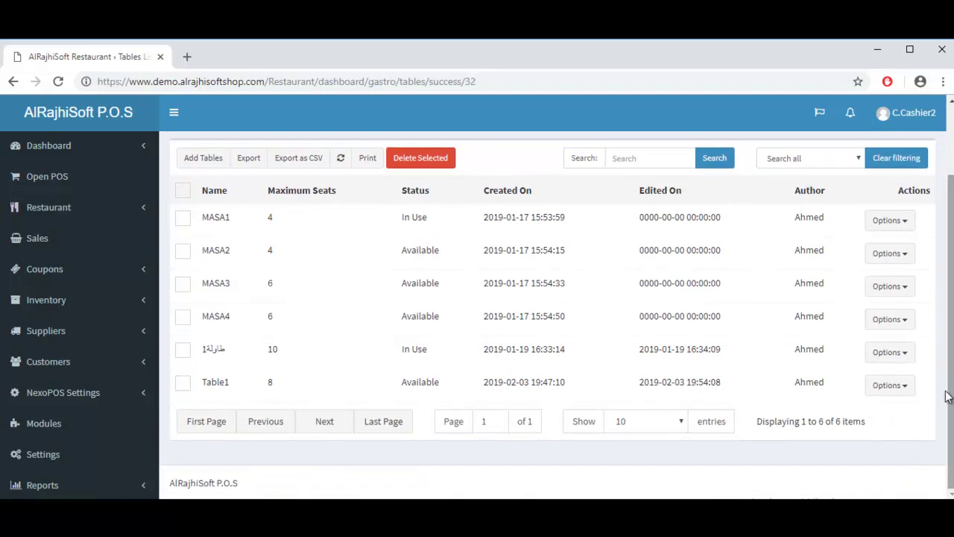
click(899, 387)
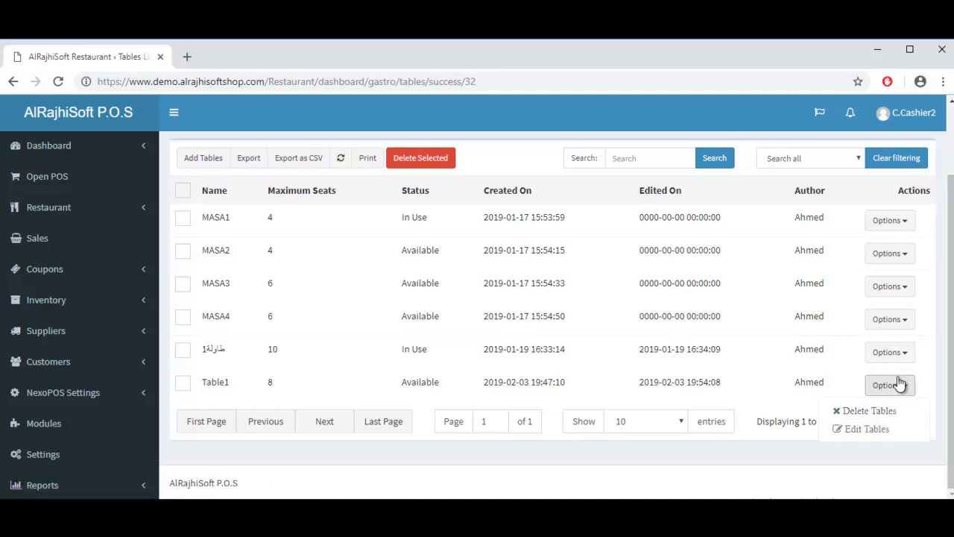
click(903, 385)
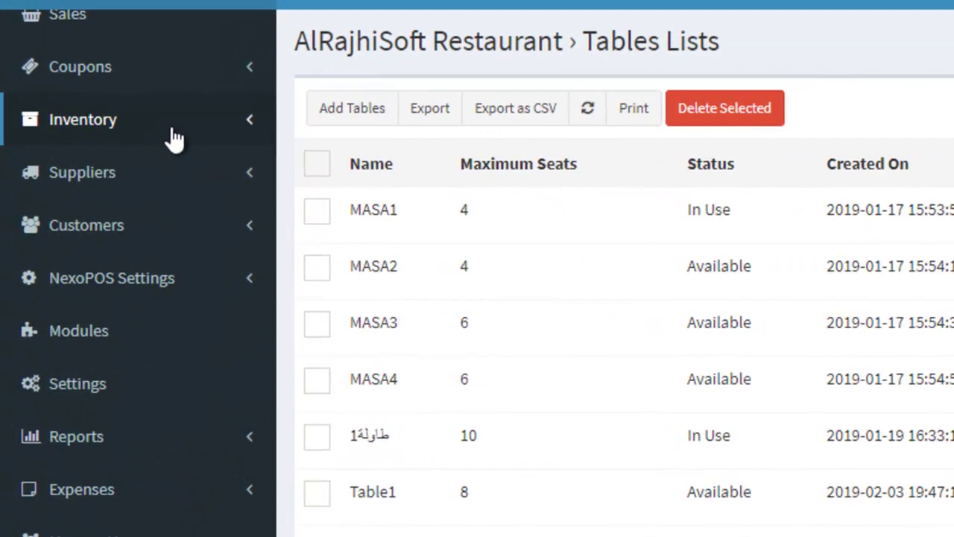
Step: Open Inventory's Categories List, browse the categories, and start adding a new category
click(172, 139)
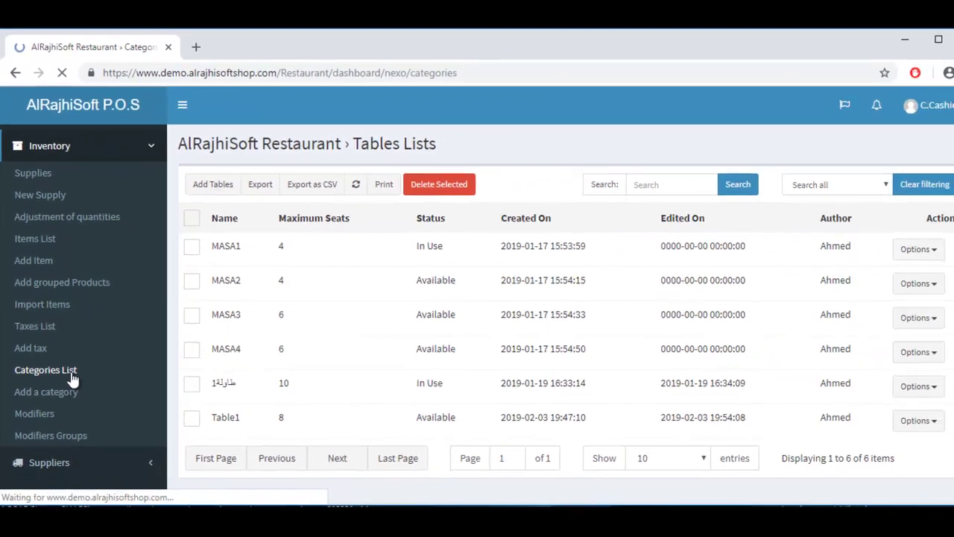
click(119, 422)
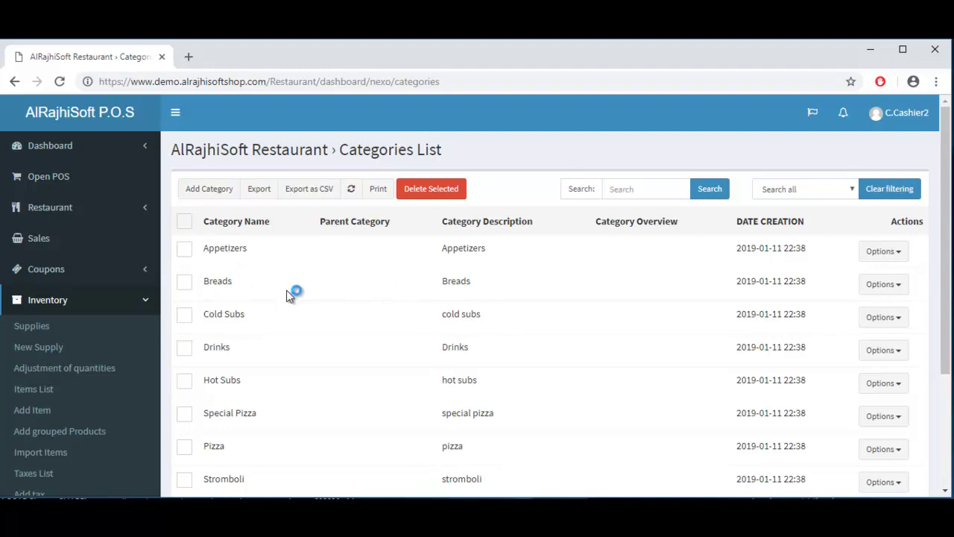
scroll(319, 396, down, 2)
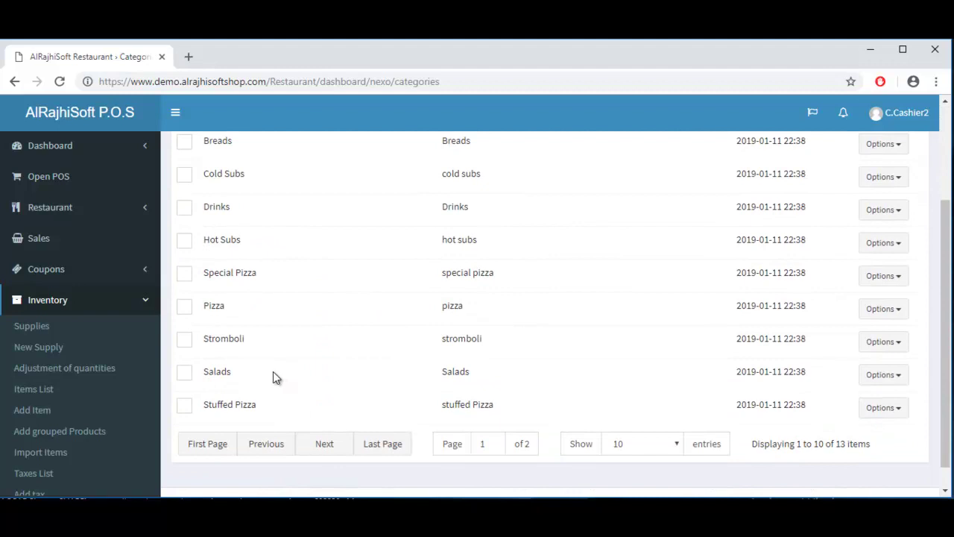
scroll(544, 391, down, 2)
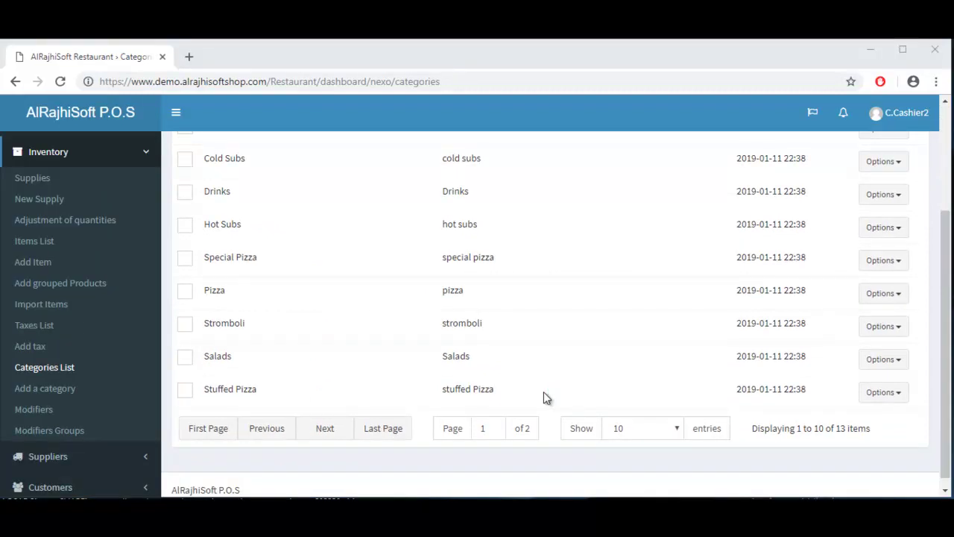
drag(945, 239, 894, 149)
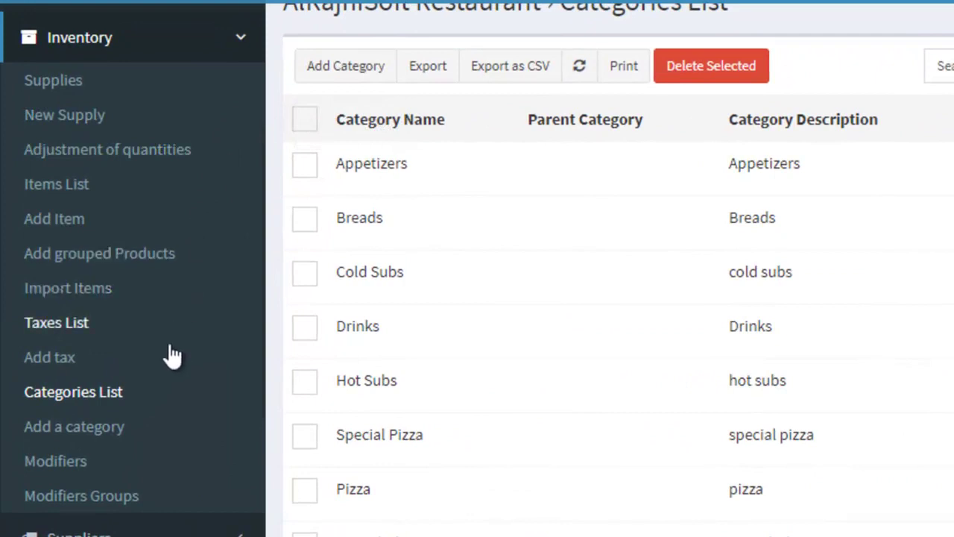
click(119, 429)
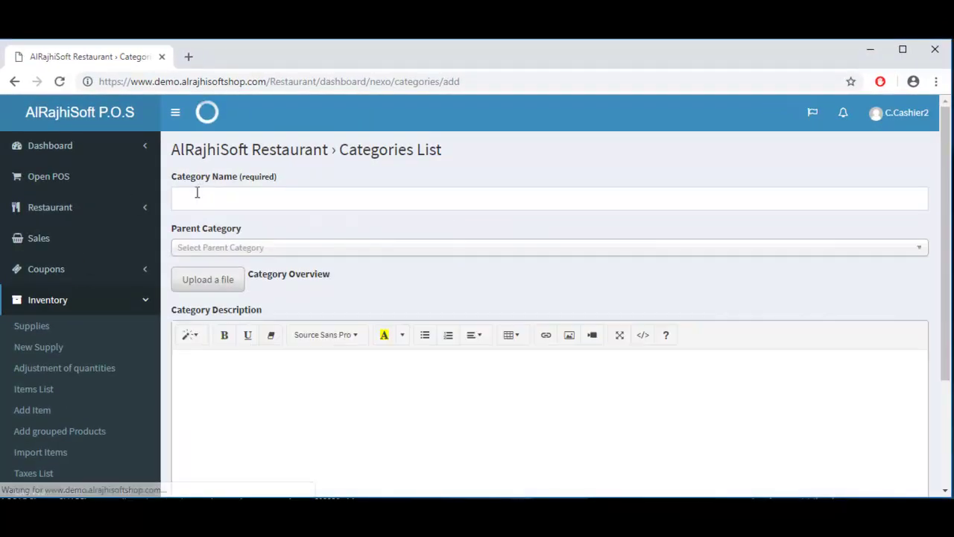
Step: Create the category 'cold drinks' with parent category Drinks and save it
click(197, 192)
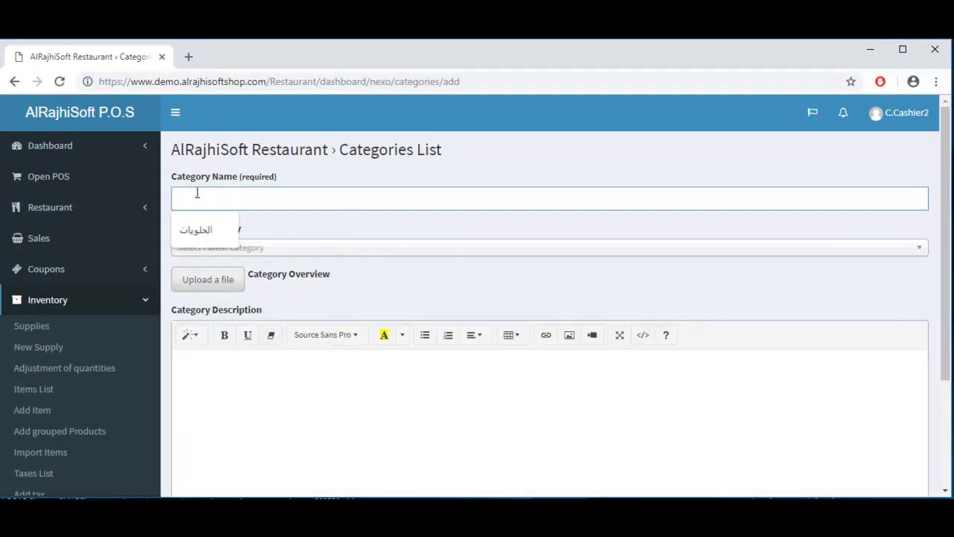
text(ؤخب)
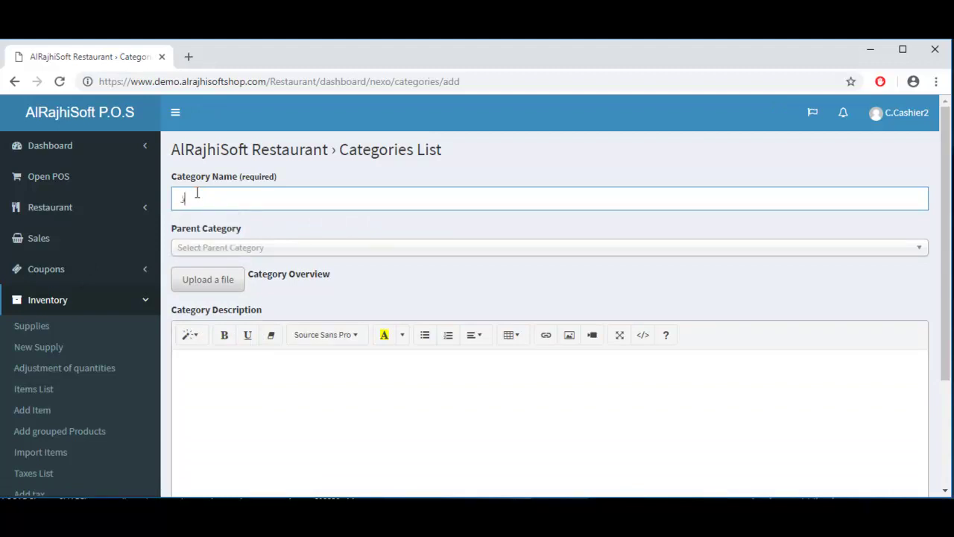
key(BackSpace)
text(cold drinks)
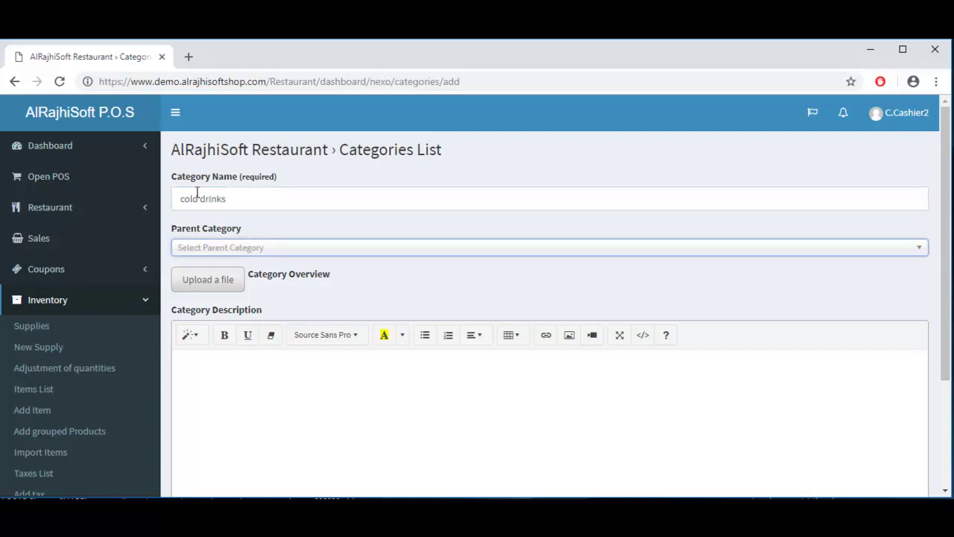
click(266, 250)
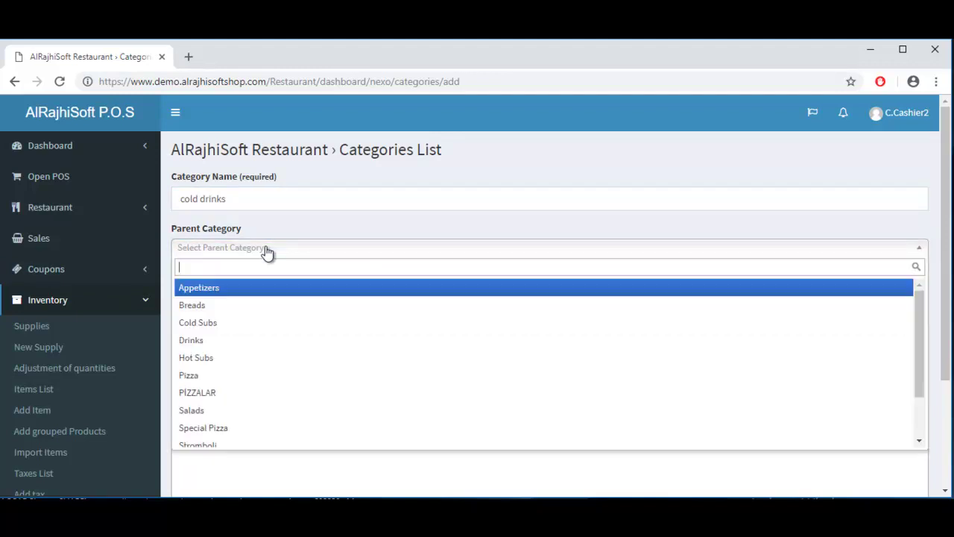
text(drin)
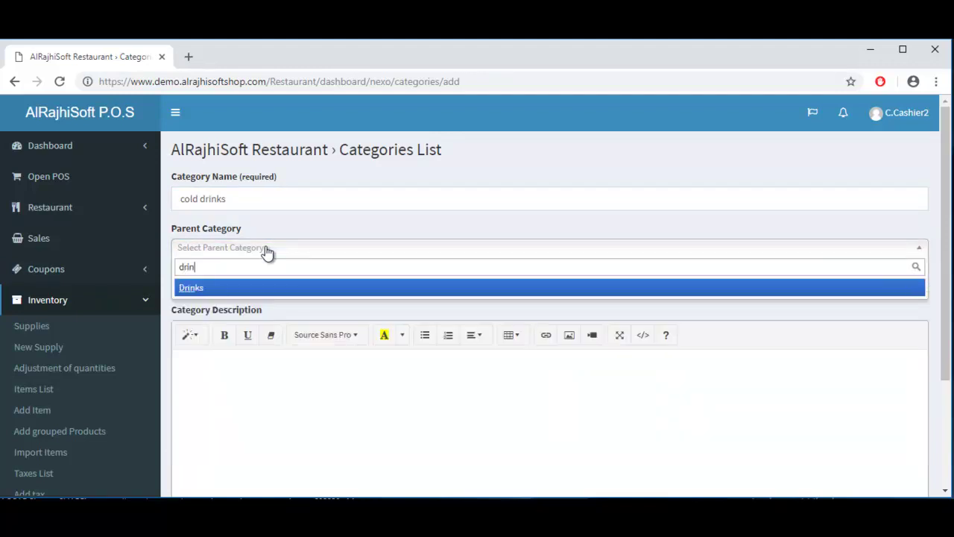
text(k)
key(Return)
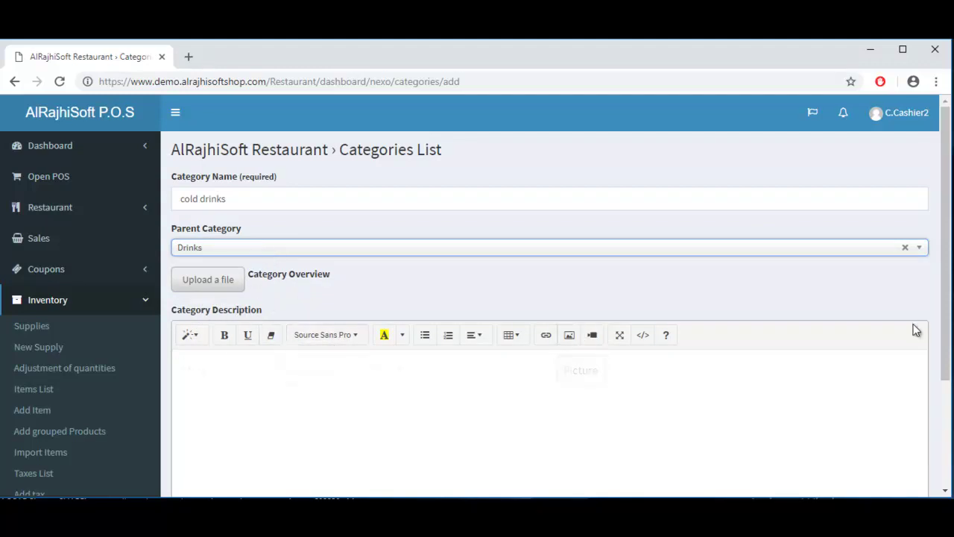
drag(948, 315, 949, 448)
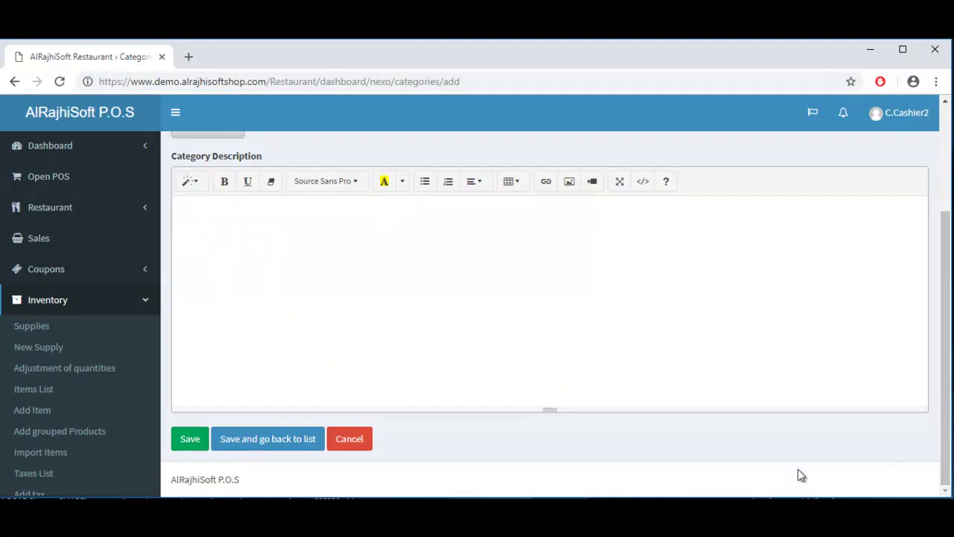
click(281, 445)
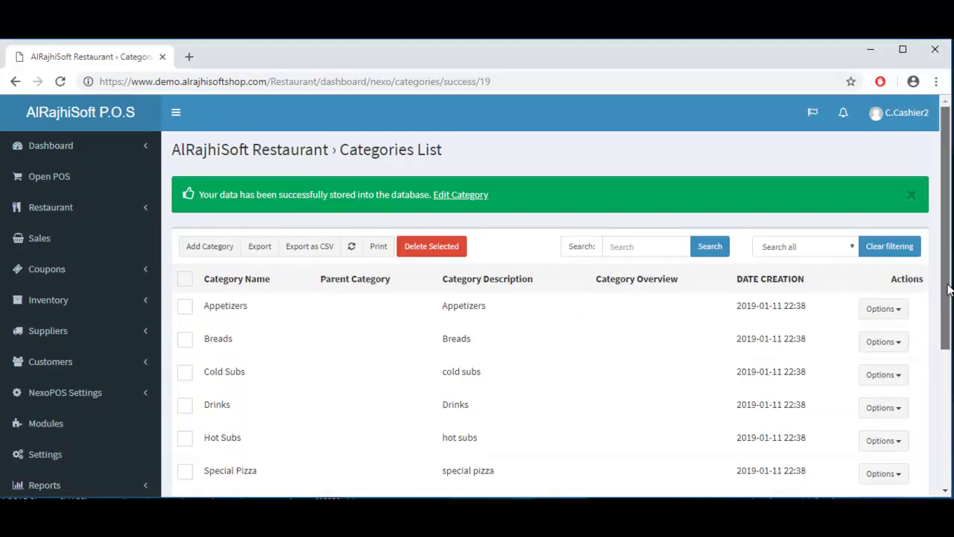
Step: Jump to the last Categories List page to confirm 'cold drinks' is listed
scroll(935, 303, down, 3)
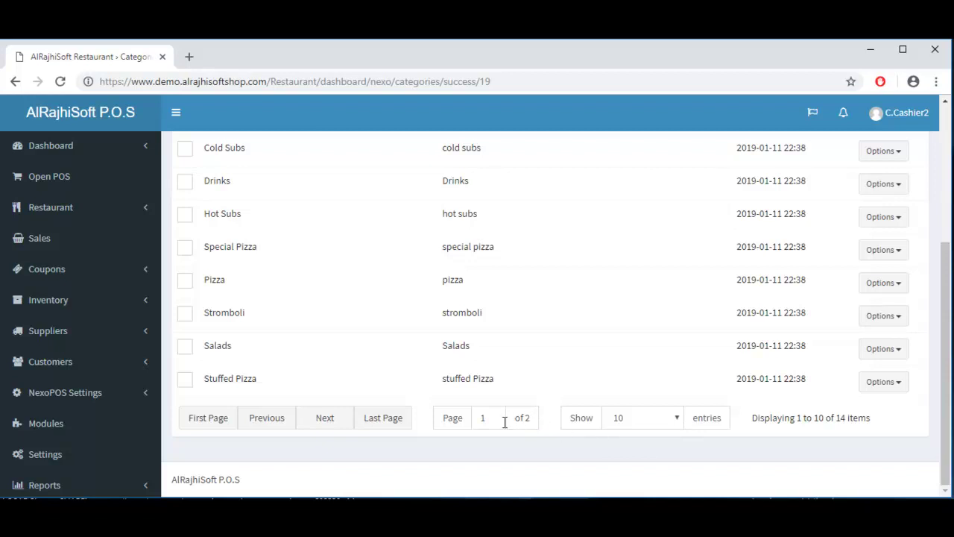
click(366, 426)
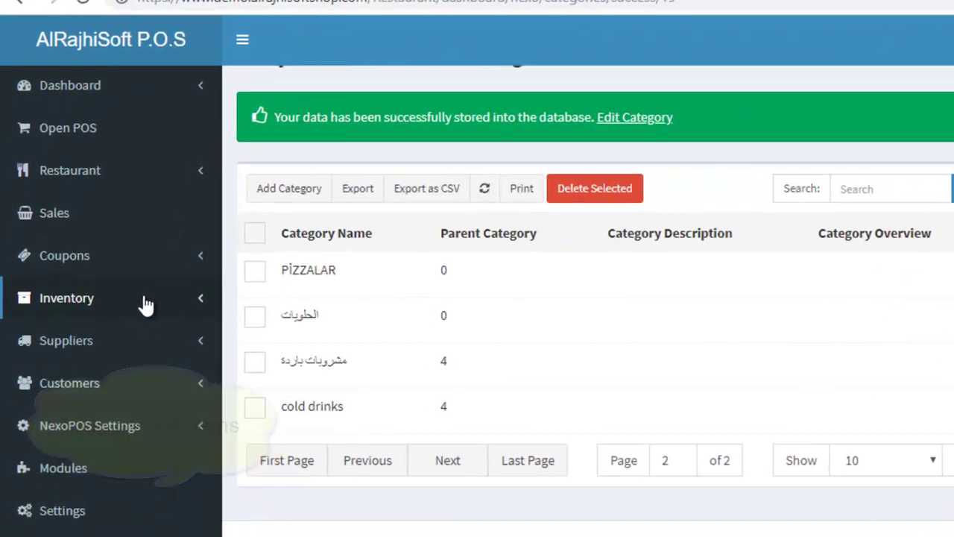
click(105, 303)
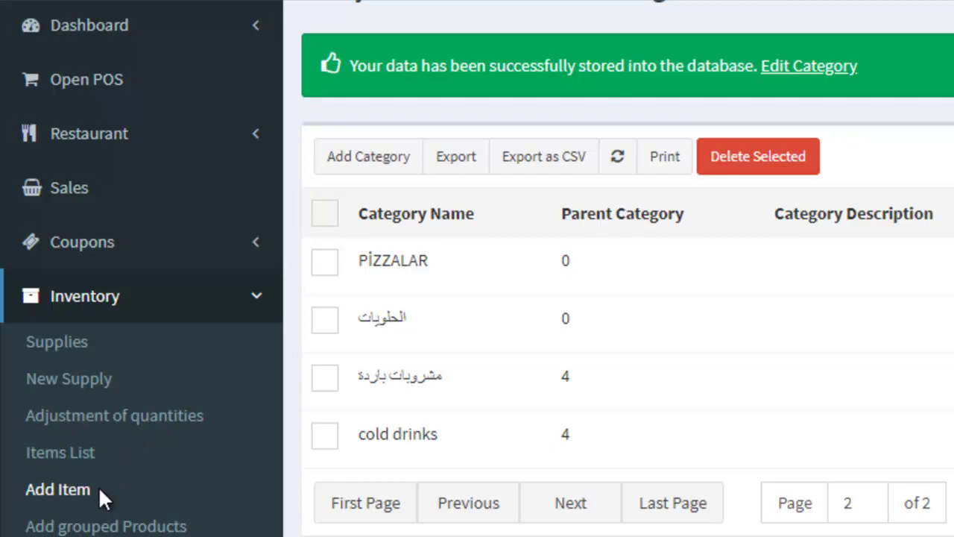
Step: Add an item named 'Orange Jucie' in category cold drinks with SKU 'juiceOrg'
click(98, 486)
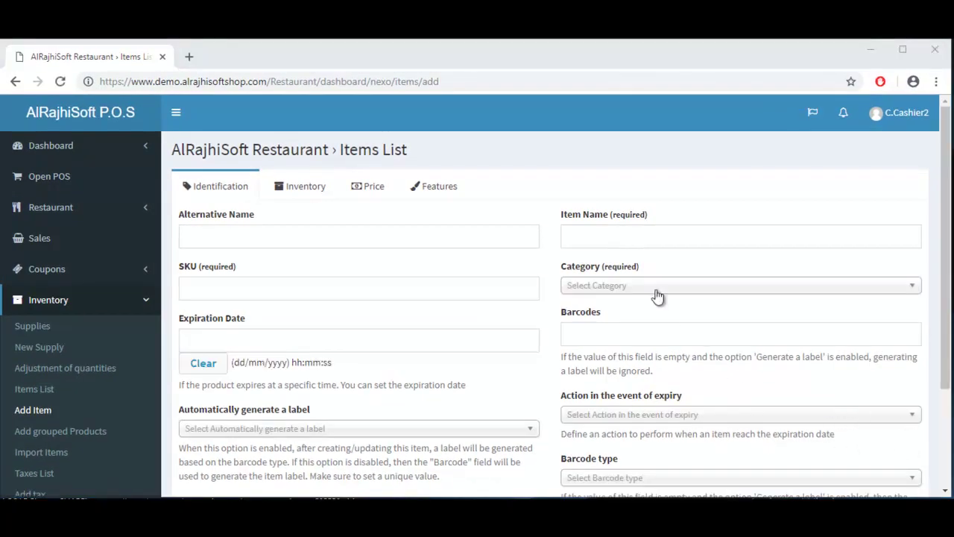
click(596, 235)
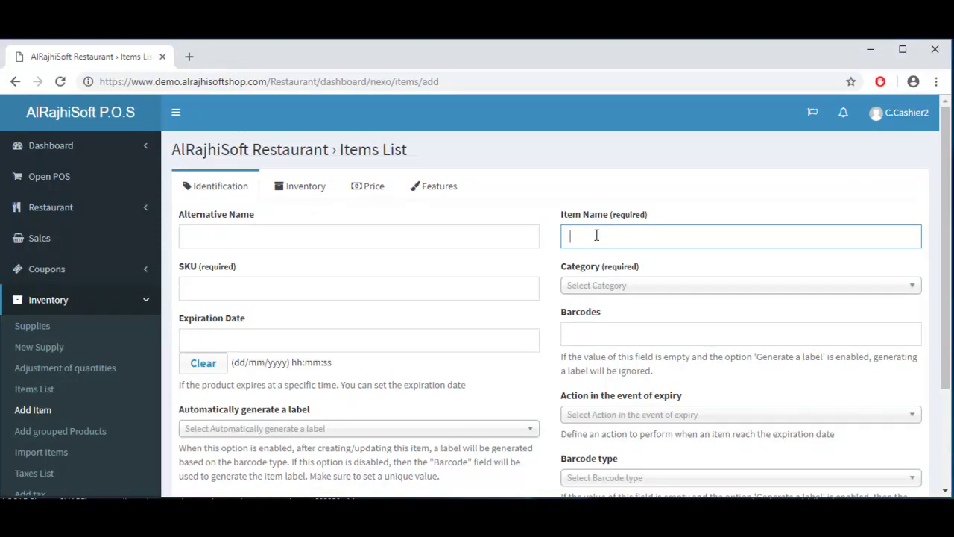
text(Orange Jucie)
key(Tab)
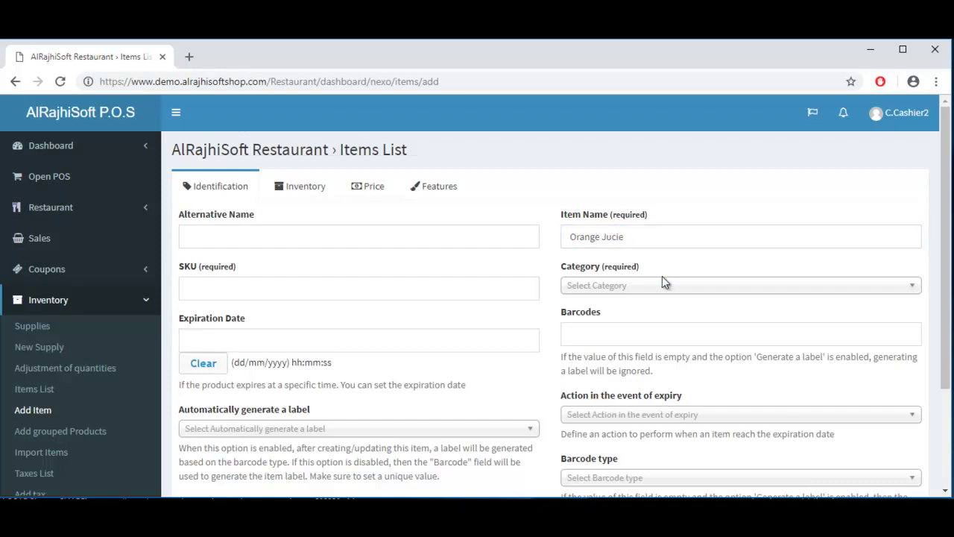
key(Tab)
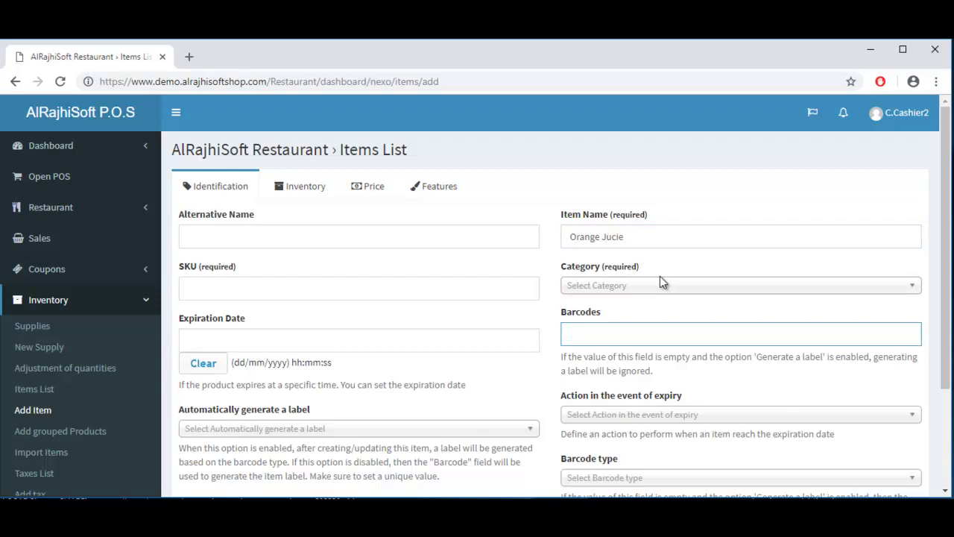
click(661, 295)
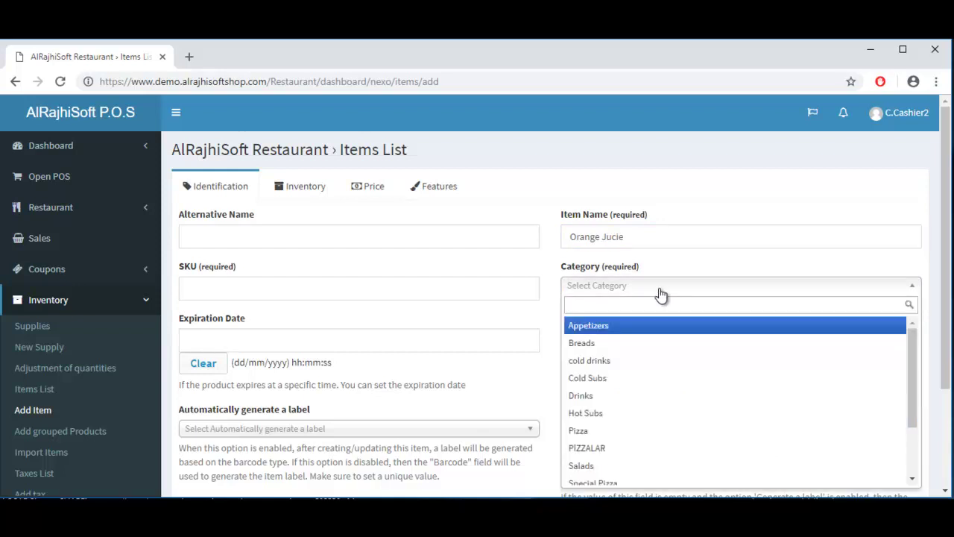
text(cold)
key(Return)
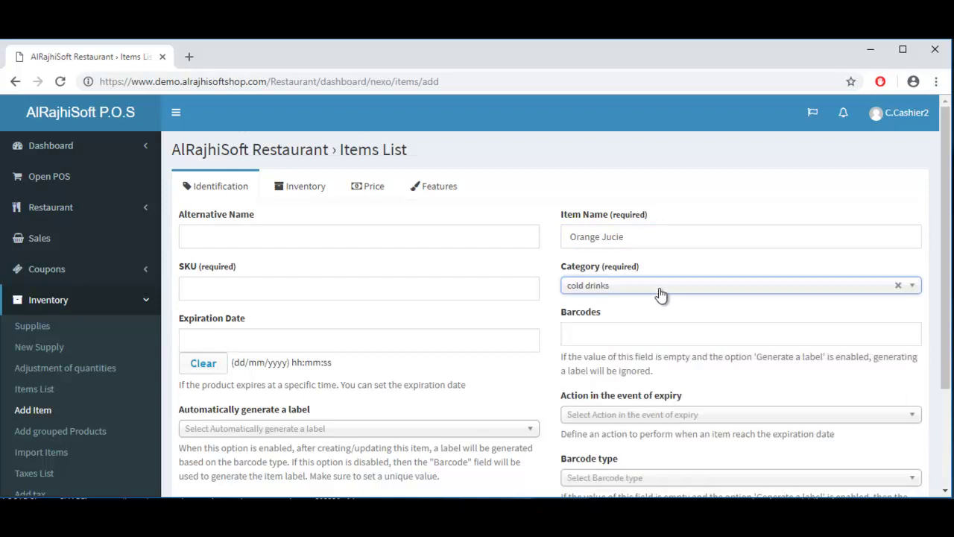
click(288, 279)
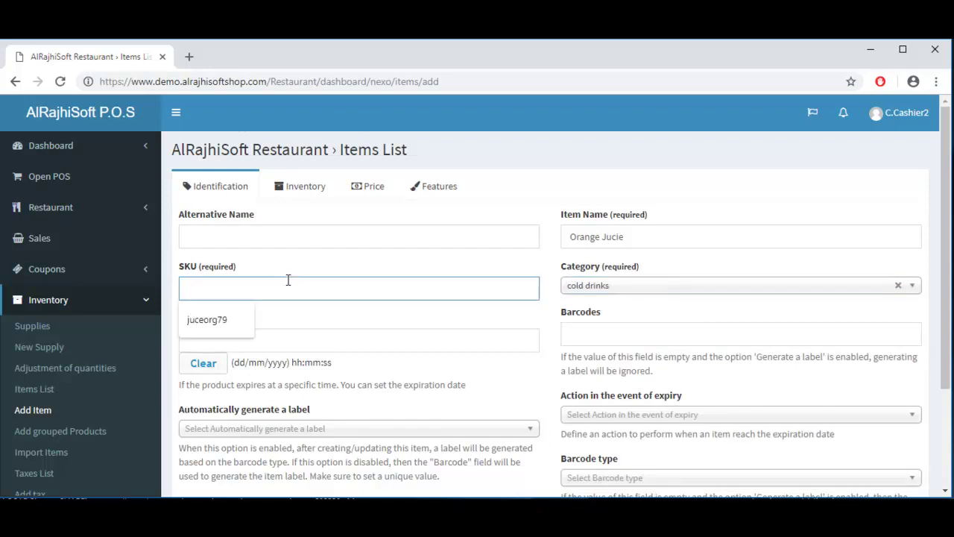
text(juice)
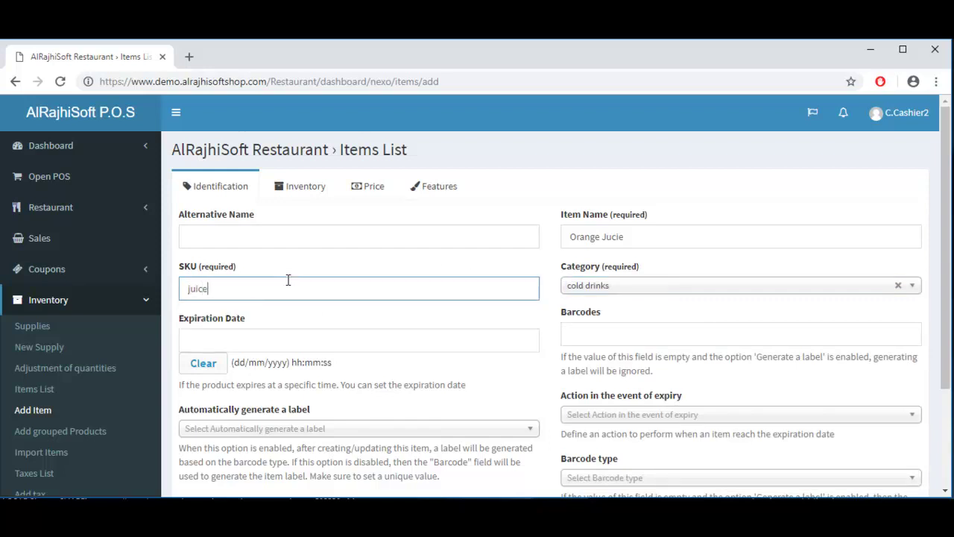
text(Org)
Step: On the Inventory tab, set Item Type to Digital Item, Stock Management to Disabled, State to On sale
click(299, 194)
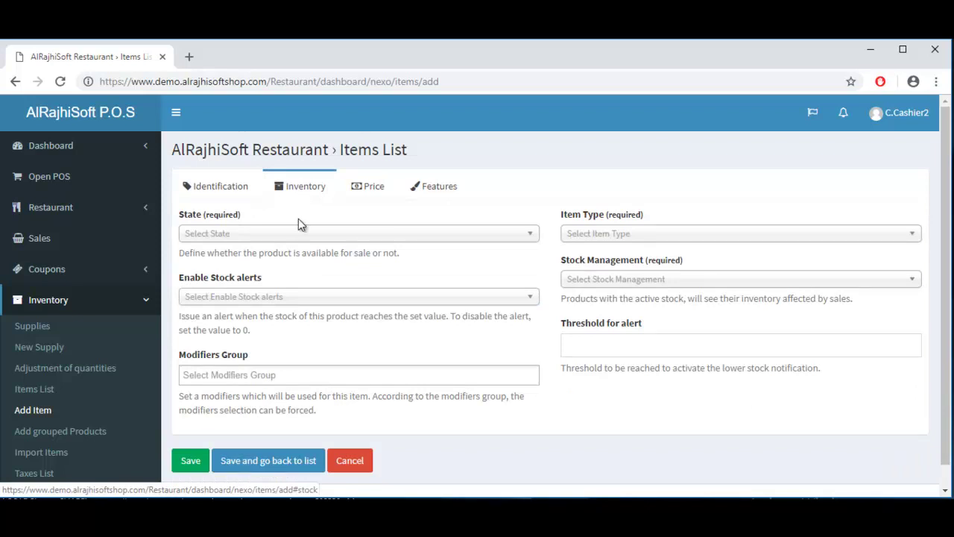
click(691, 235)
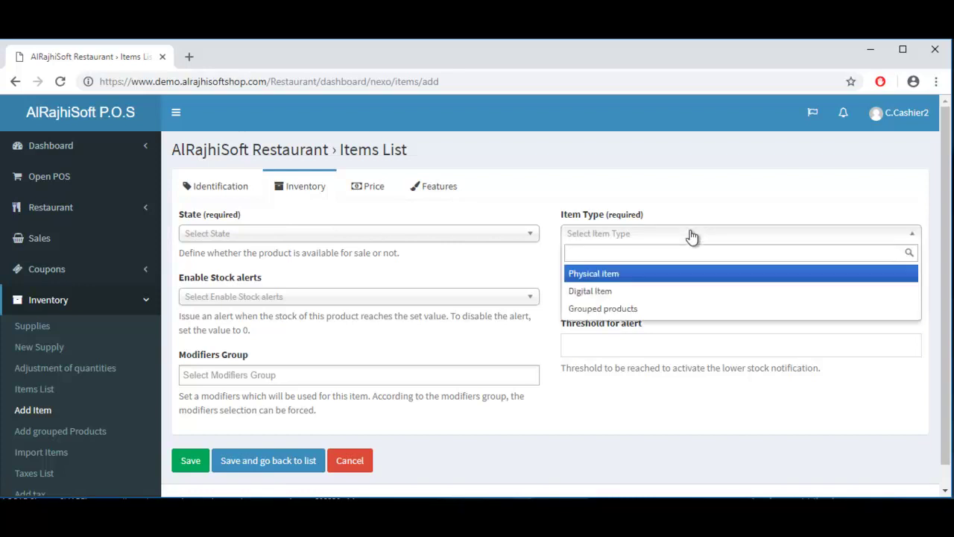
text(di)
key(Return)
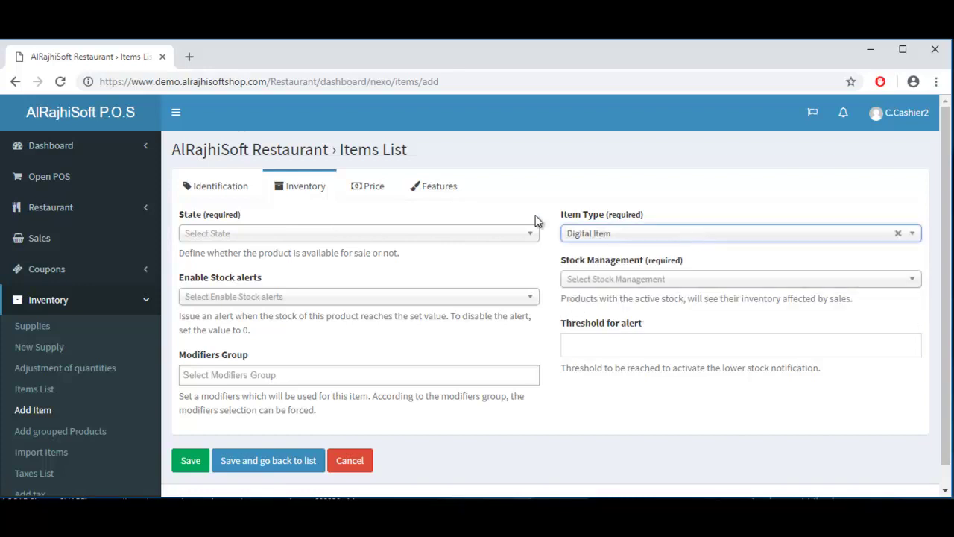
click(642, 279)
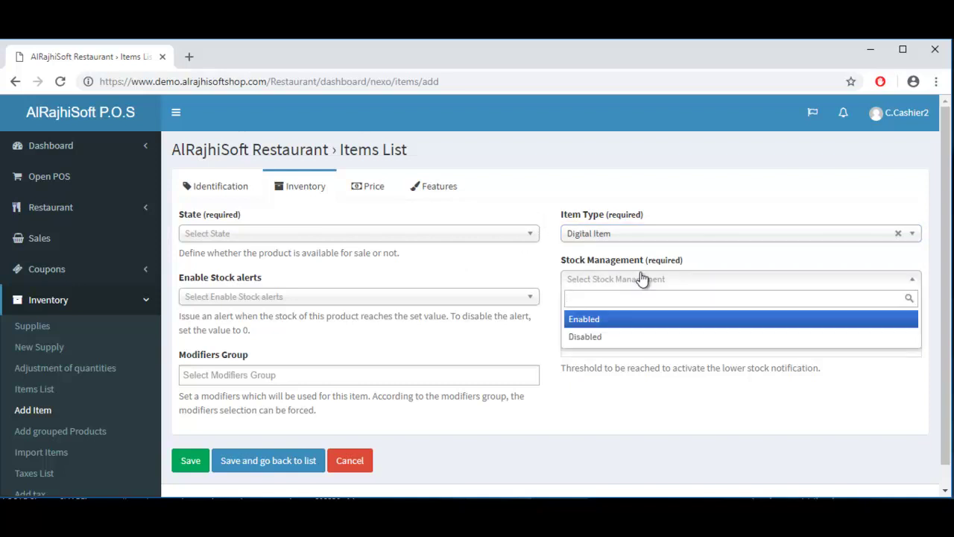
text(di)
key(Return)
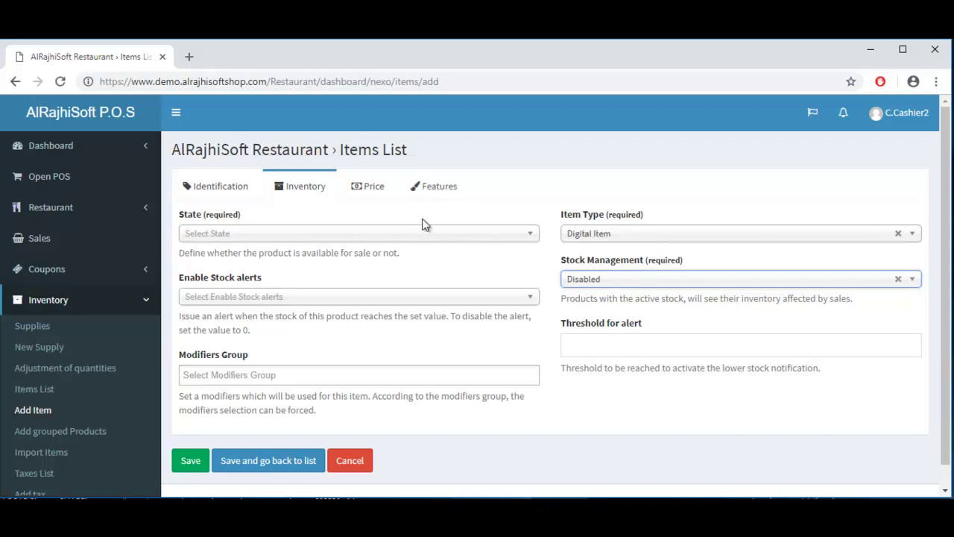
click(418, 235)
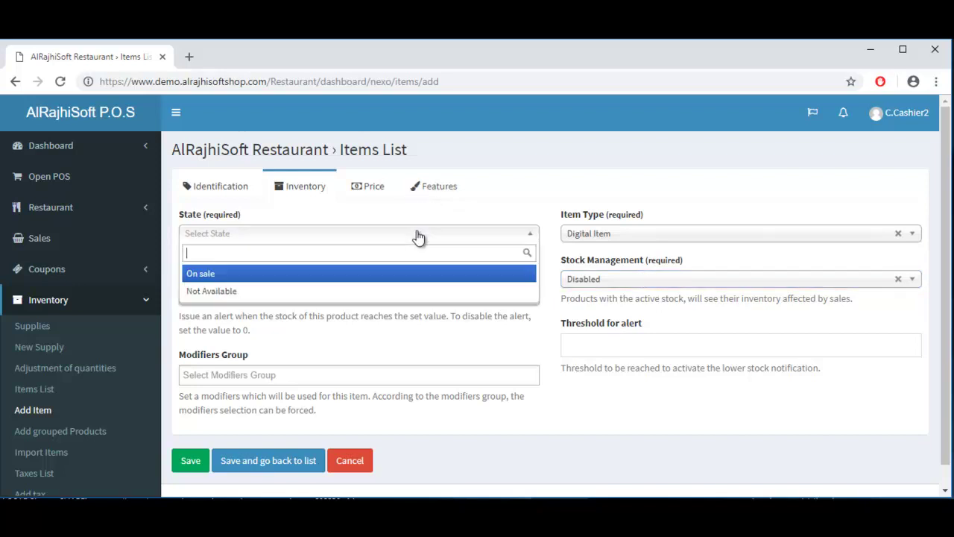
text(on)
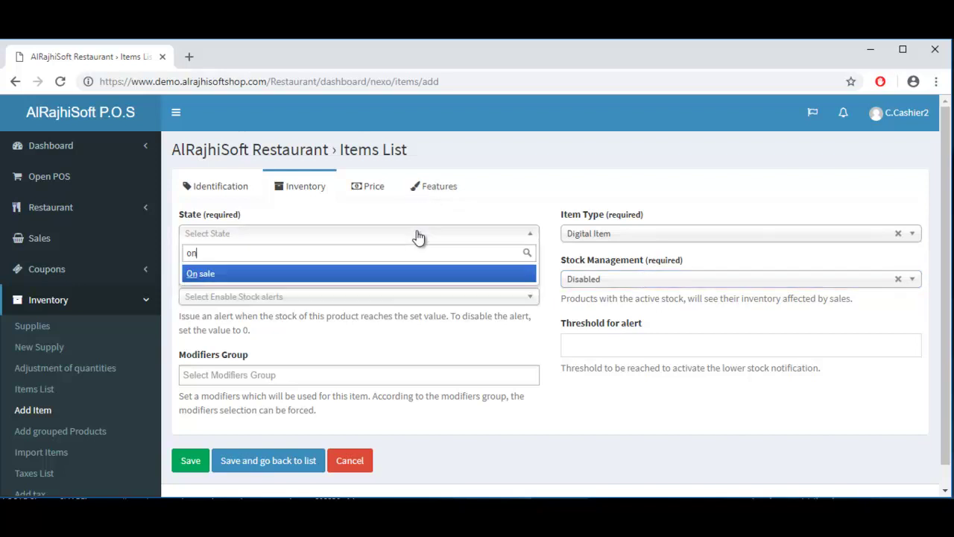
key(Return)
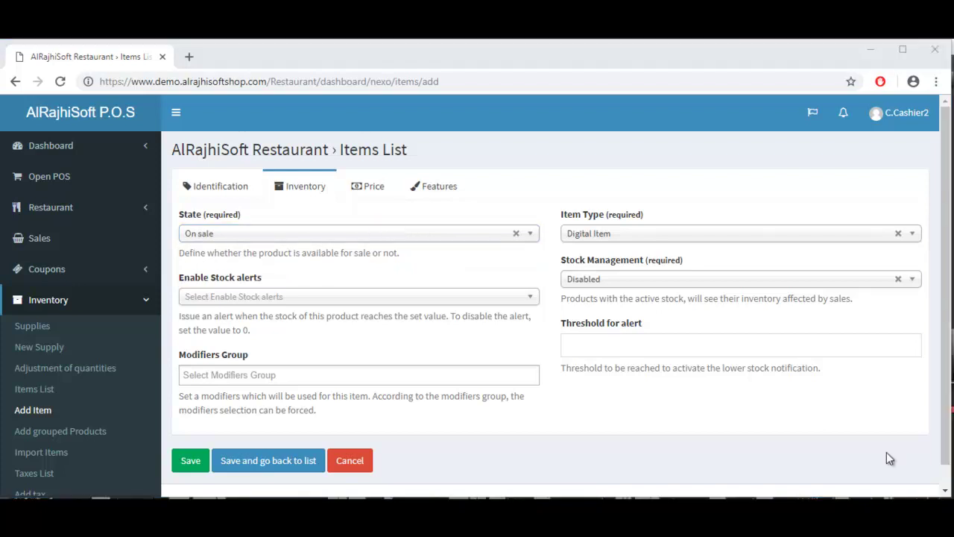
Step: Set the item's tax to VAT, tax type to Inclusive, and sale price to 30
click(365, 191)
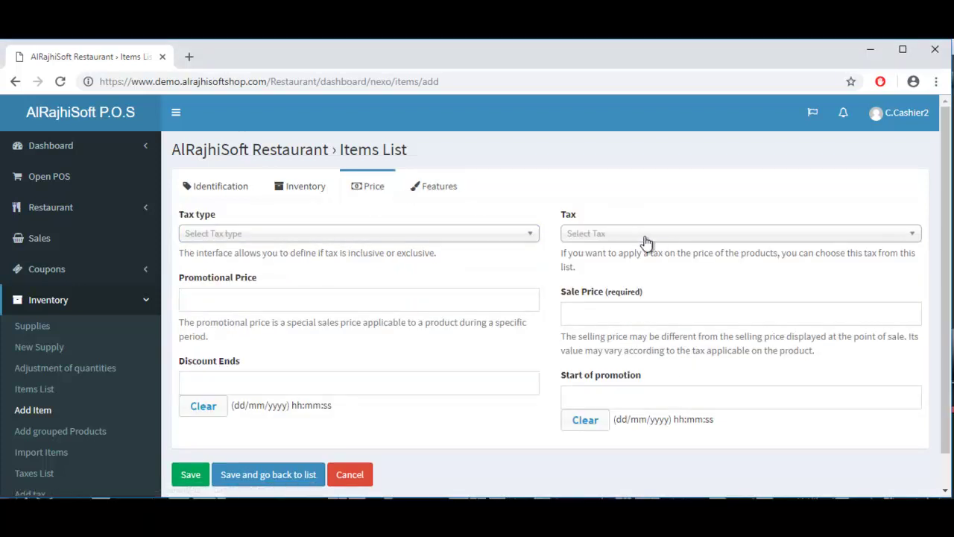
click(646, 242)
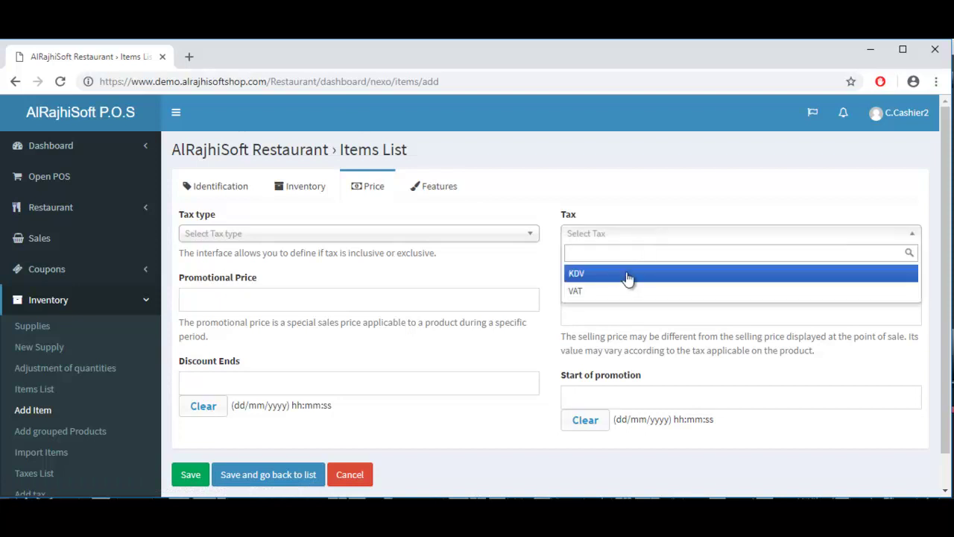
click(617, 295)
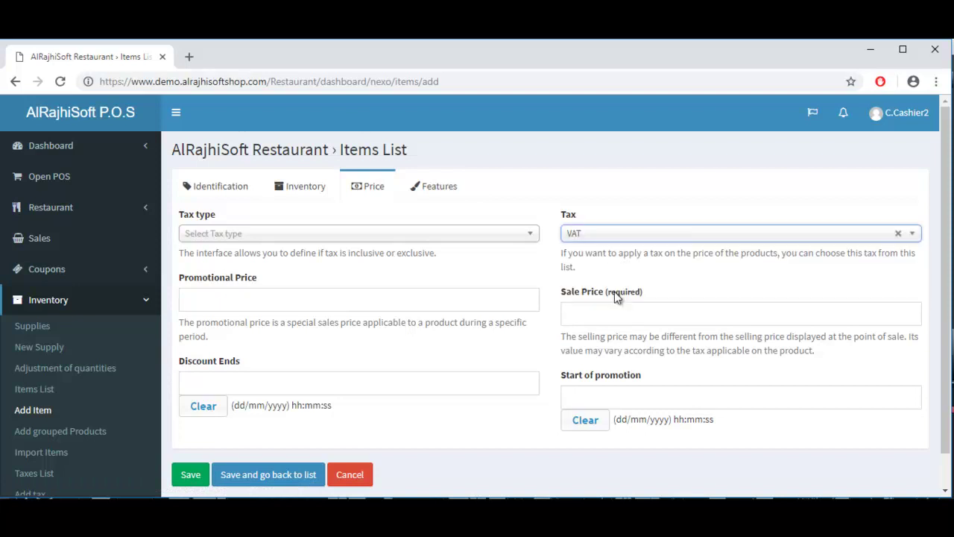
click(465, 239)
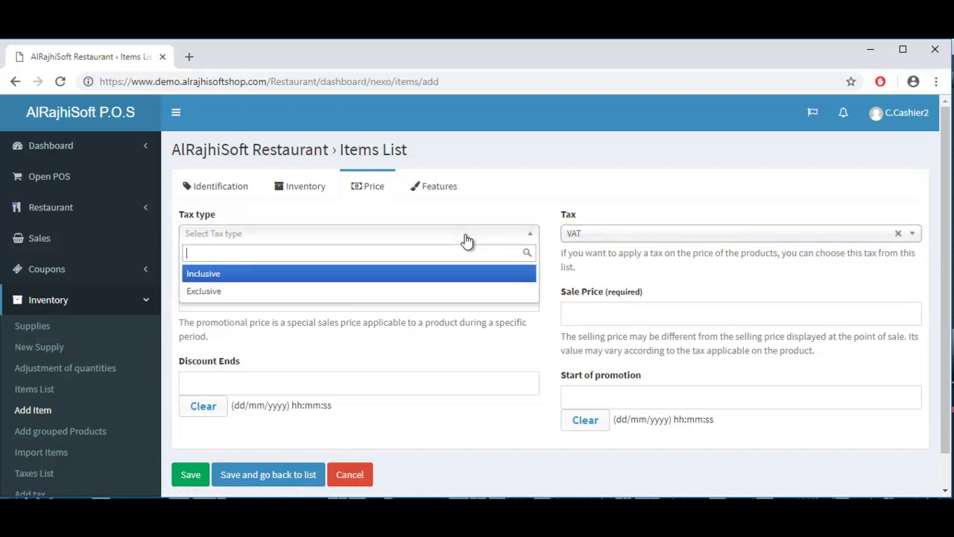
click(407, 273)
click(592, 315)
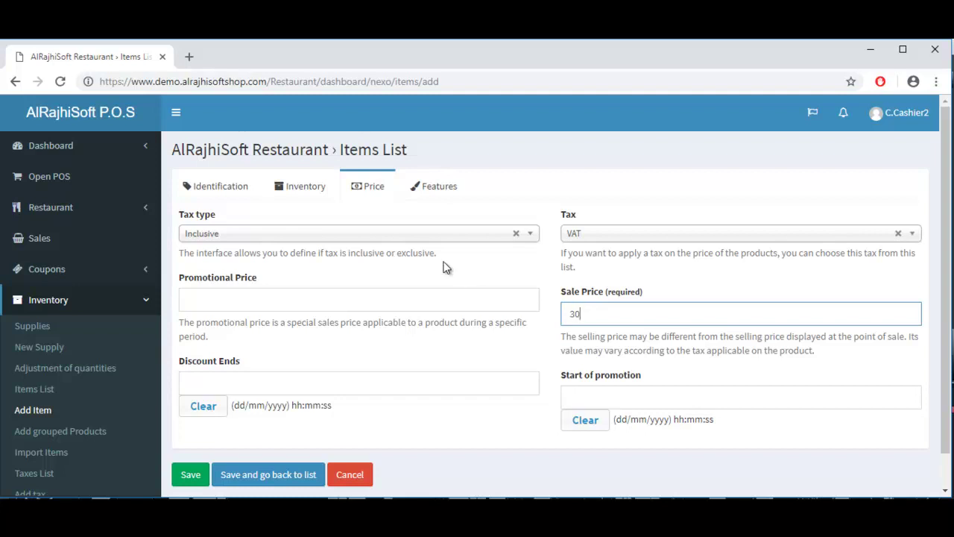
Step: Leave the Features fields empty and save the item, returning to the list
click(435, 192)
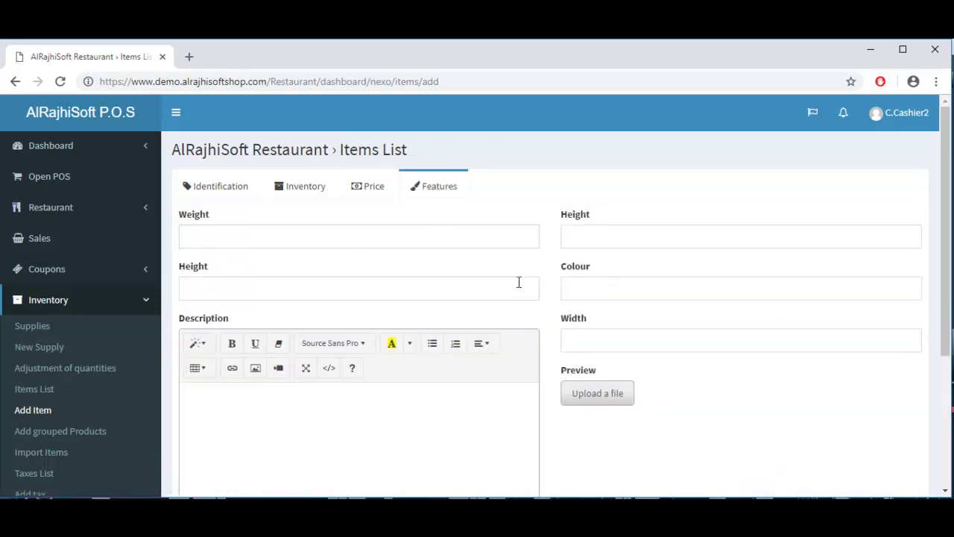
scroll(949, 298, down, 3)
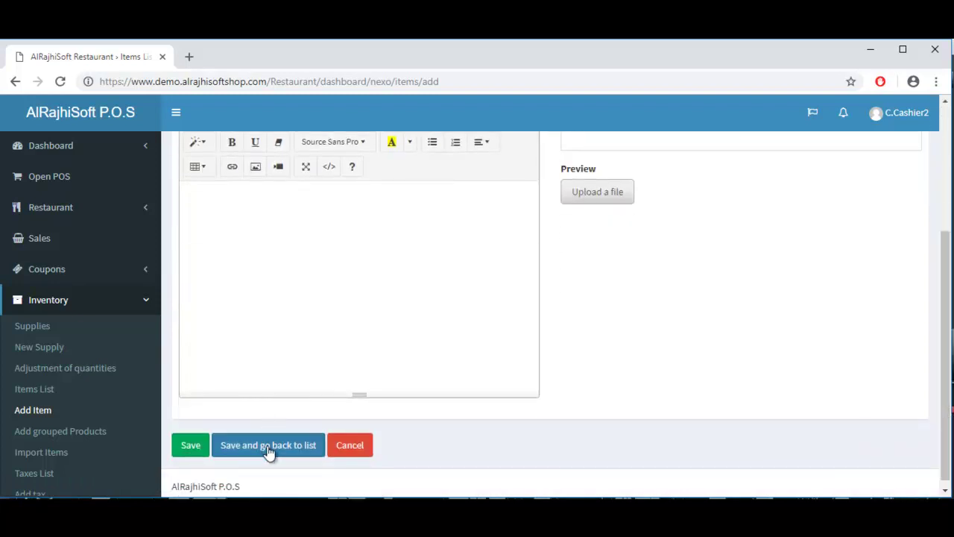
click(269, 445)
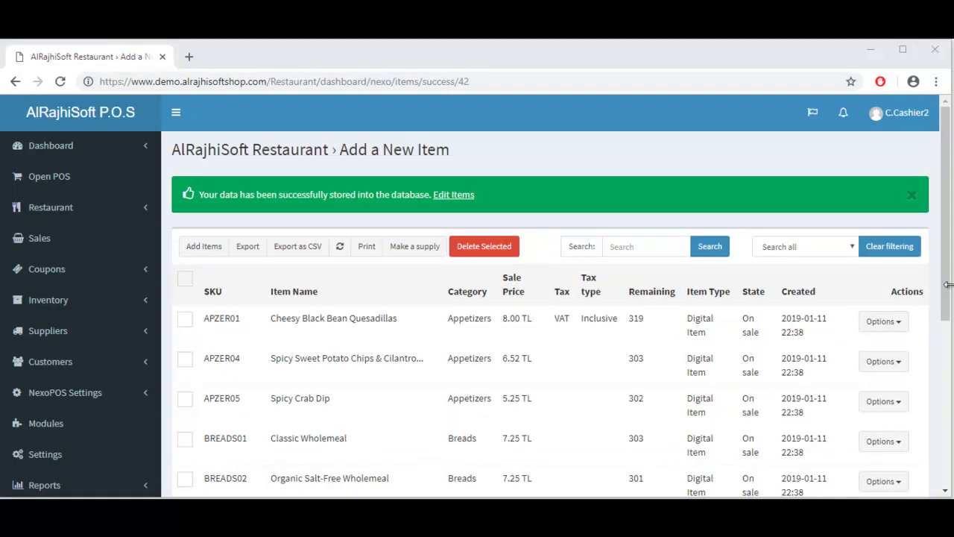
Step: Go to the items list's last page to verify Orange Jucie at 30.00 TL, keeping 10 entries per page
drag(948, 293, 948, 478)
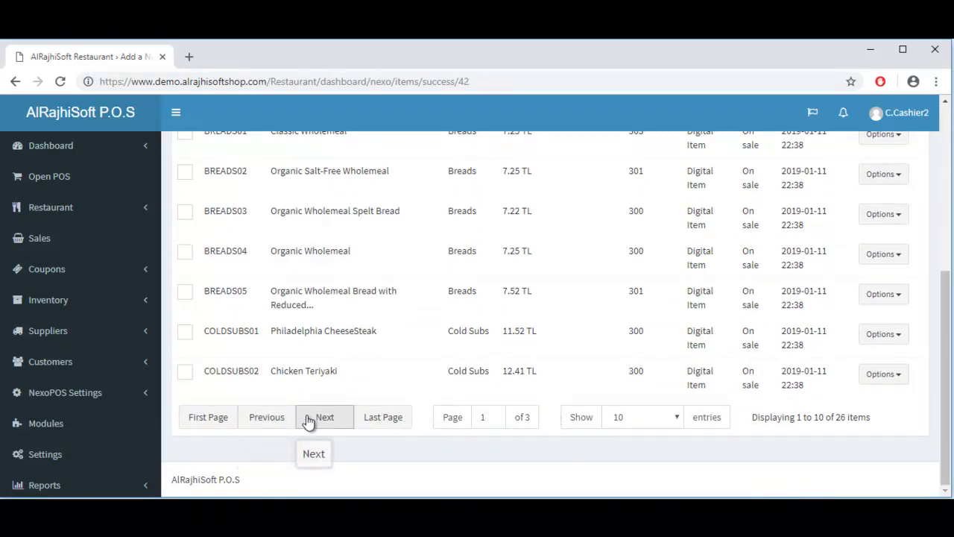
click(389, 417)
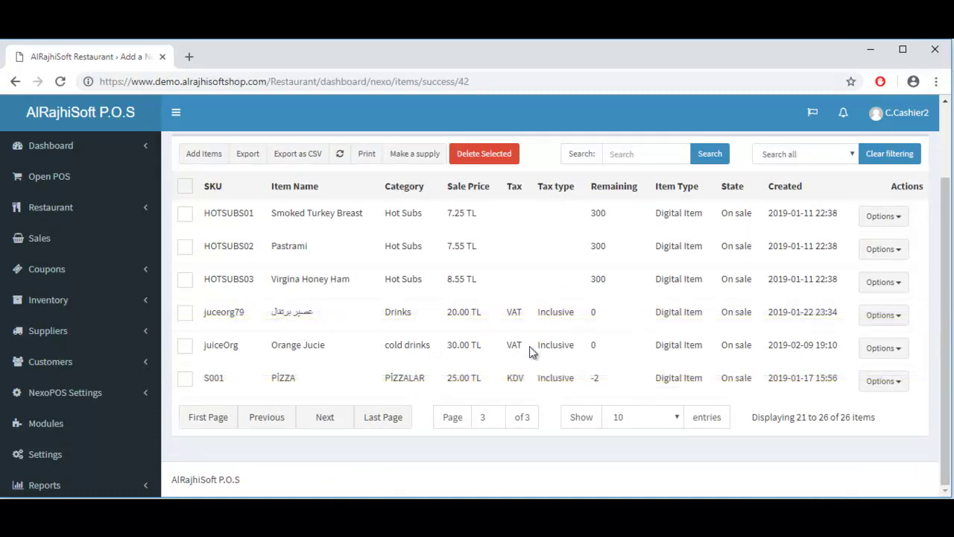
click(679, 419)
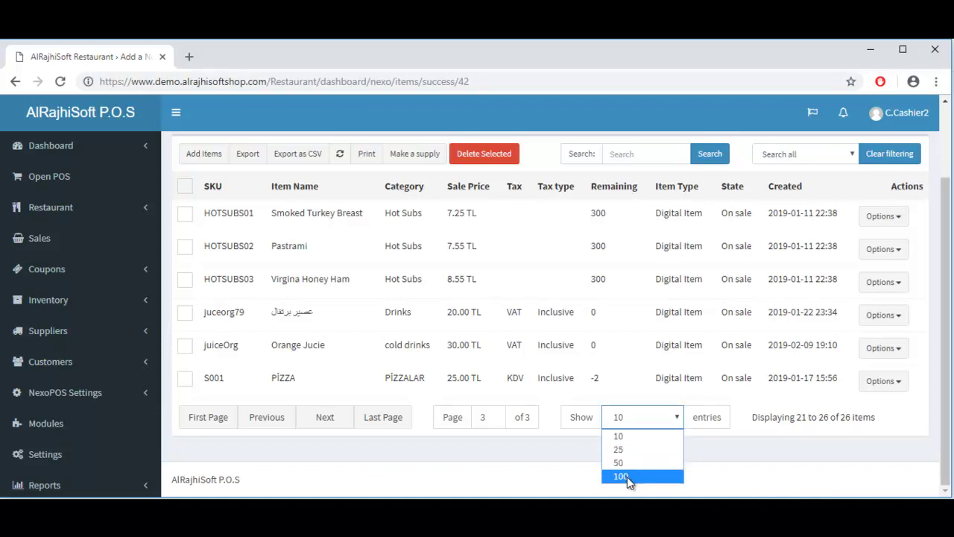
click(679, 419)
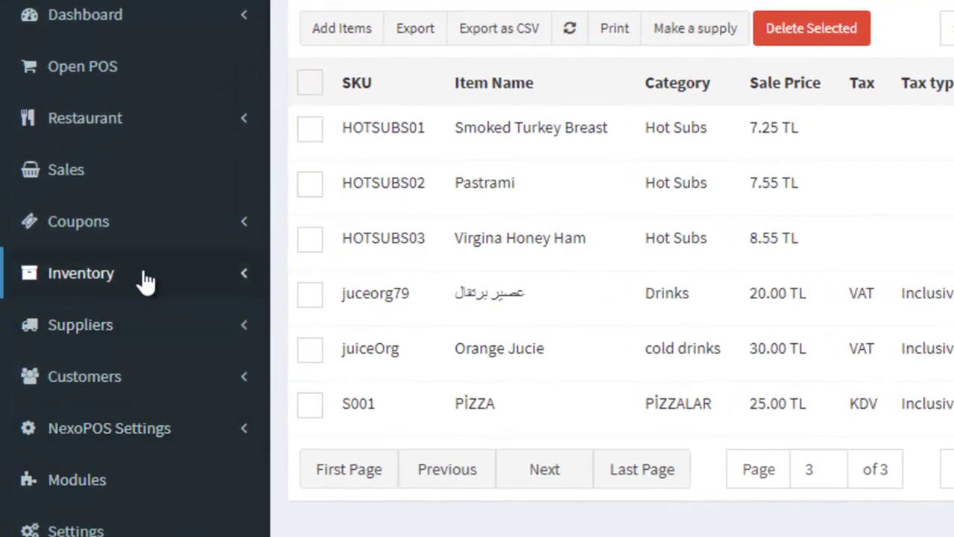
click(146, 277)
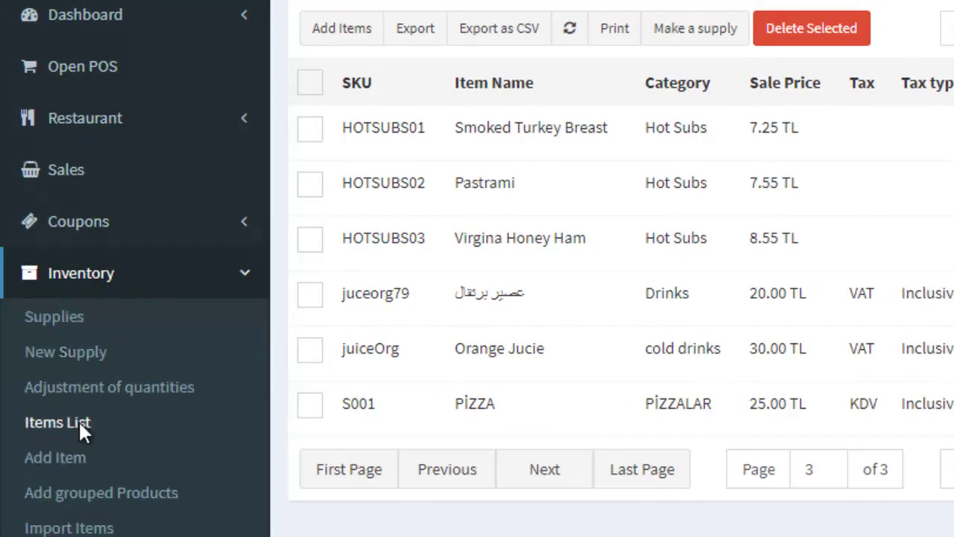
Step: Reopen the Items List from the Inventory submenu
click(76, 419)
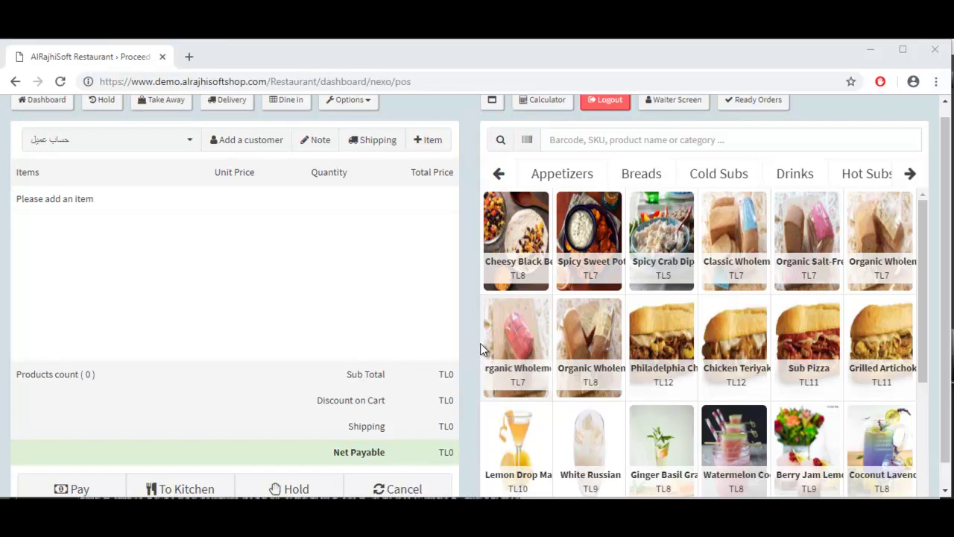
Step: Add Lemon Drop Martini, White Russian and two Ginger Basil Grapefruit Spritz to the cart, then start payment
click(523, 445)
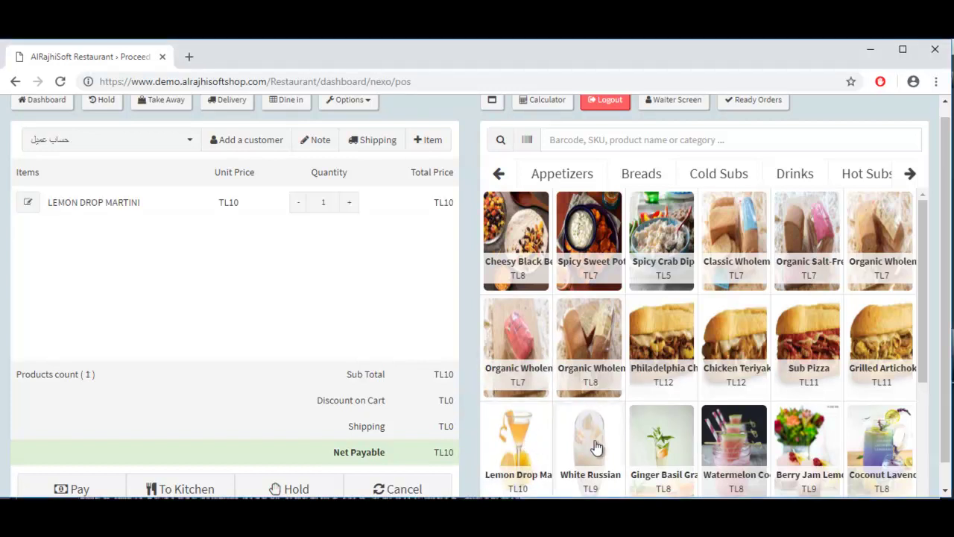
click(590, 443)
click(664, 447)
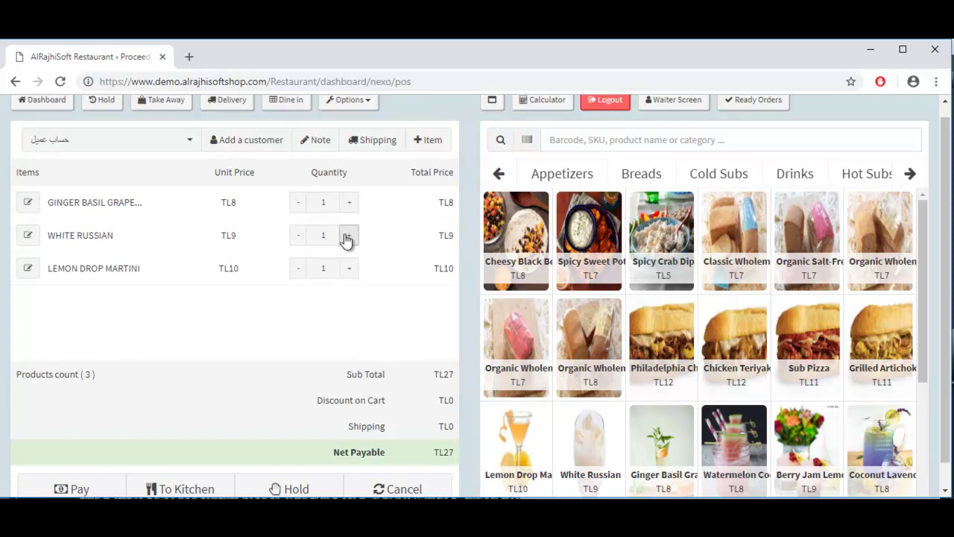
click(348, 205)
click(348, 238)
click(297, 238)
click(108, 483)
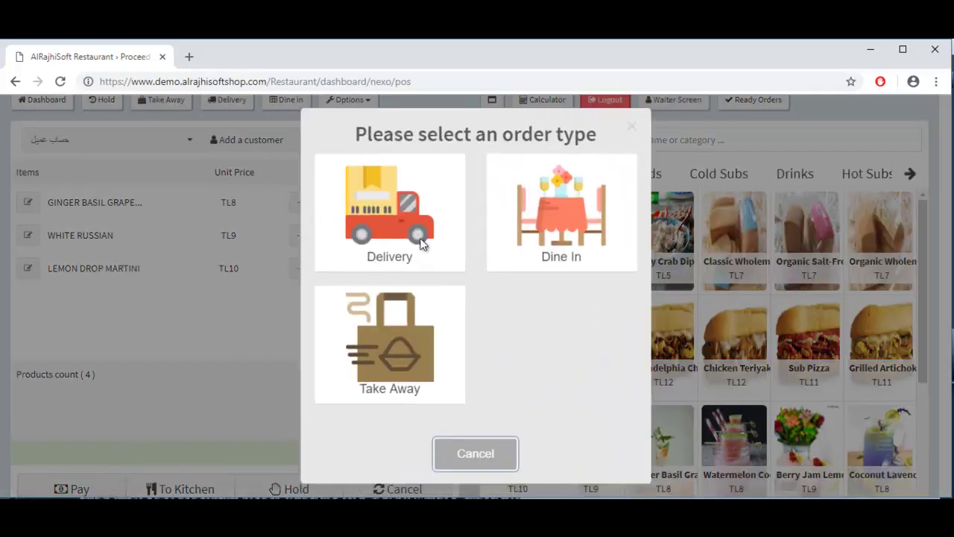
Step: Mark the TL35 order as Take Away and pay the full amount in cash
click(410, 368)
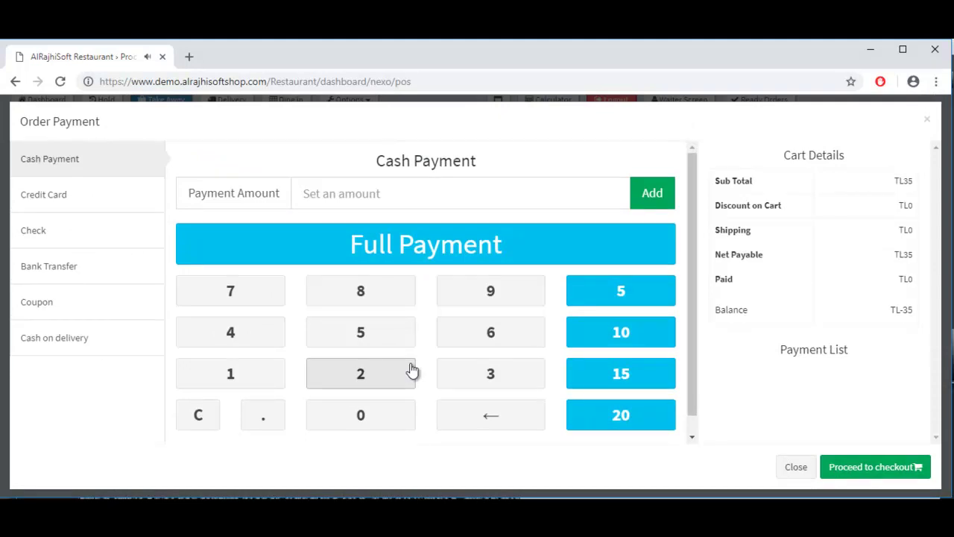
click(442, 190)
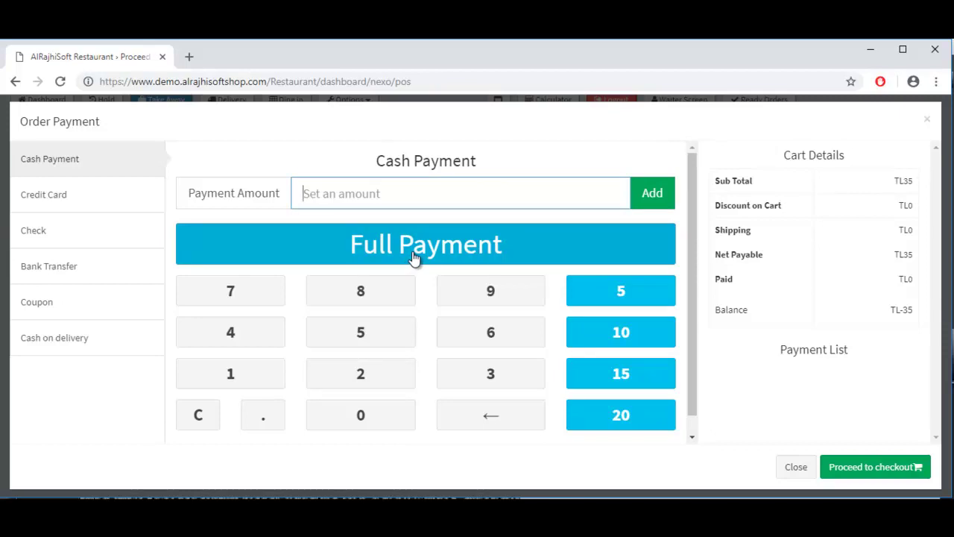
click(412, 251)
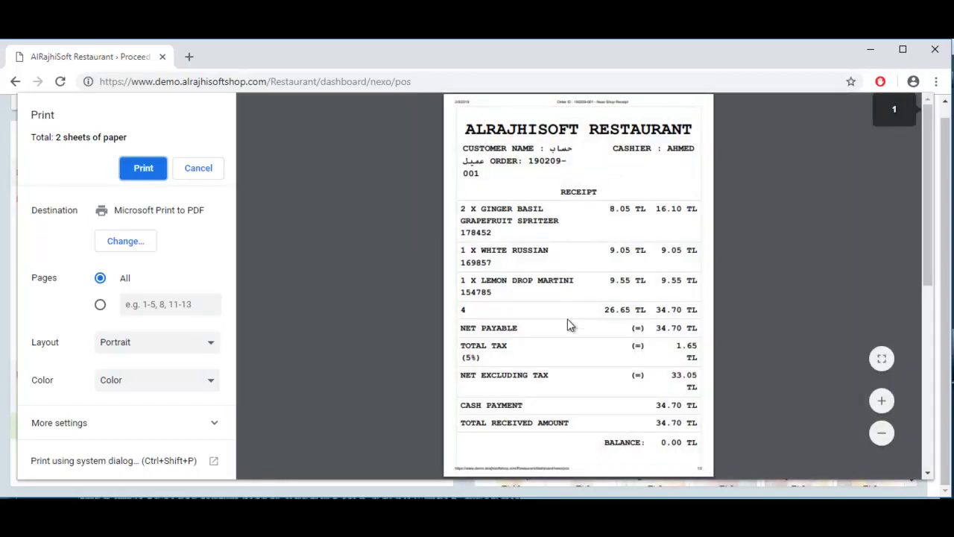
Step: Print the order's receipt from the print preview
click(139, 170)
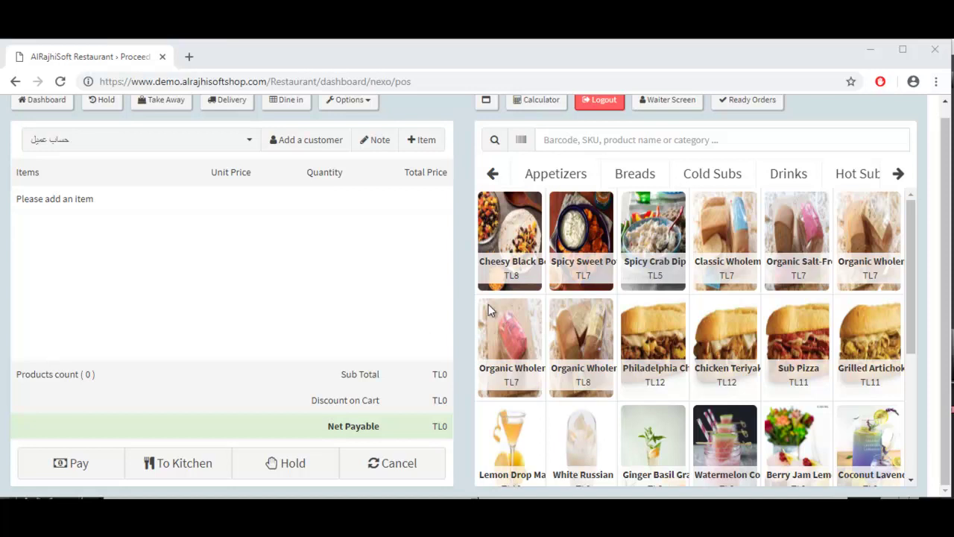
Step: Add a large Chicken Teriyaki with cheese and chili extras to a new order
click(724, 358)
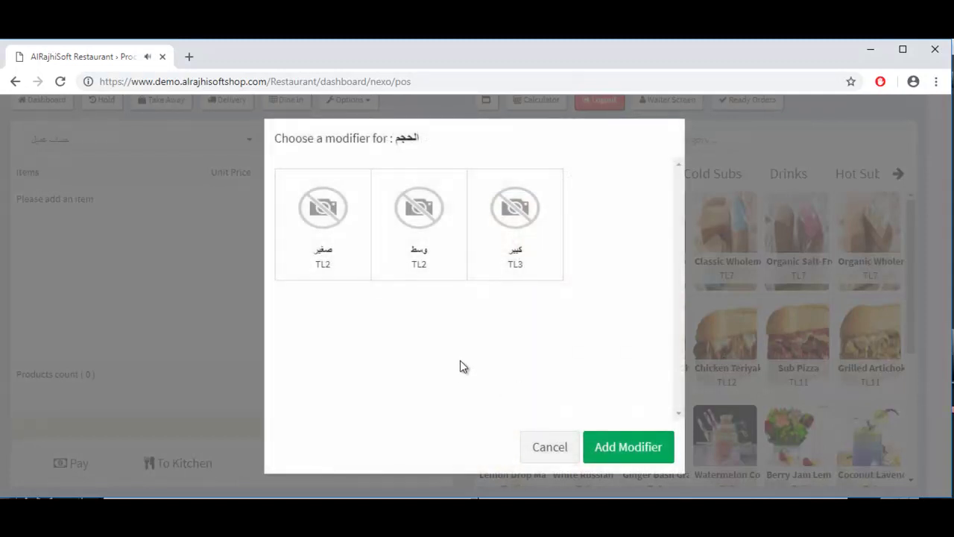
click(518, 243)
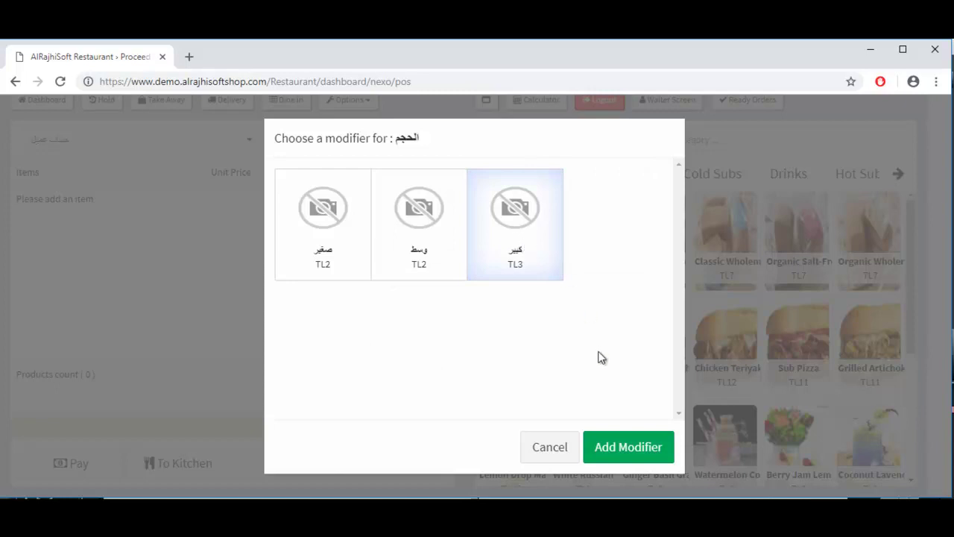
click(622, 447)
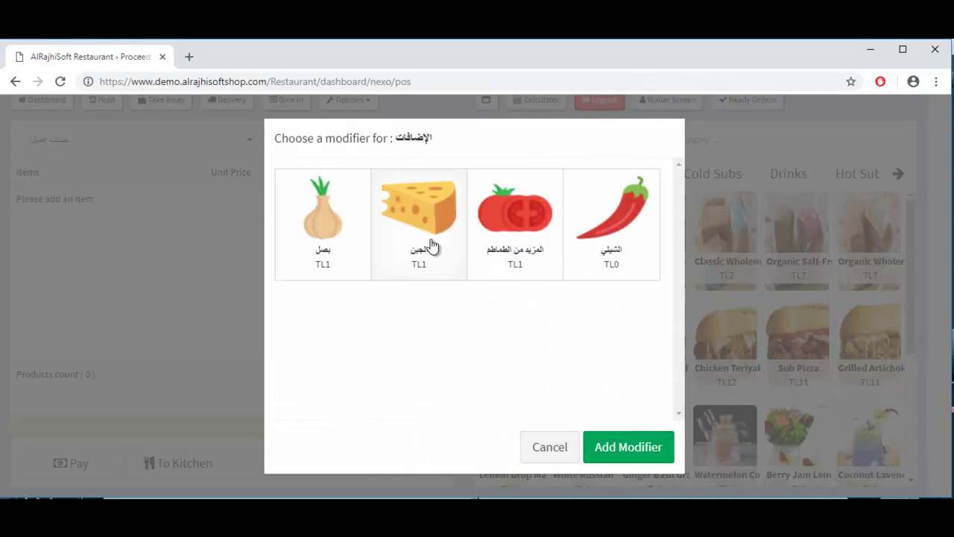
click(431, 245)
click(601, 243)
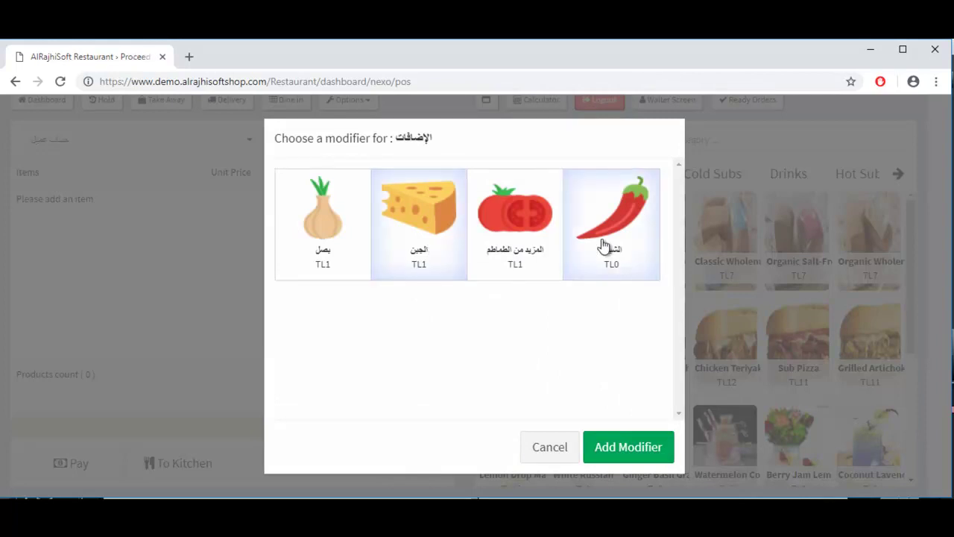
click(628, 449)
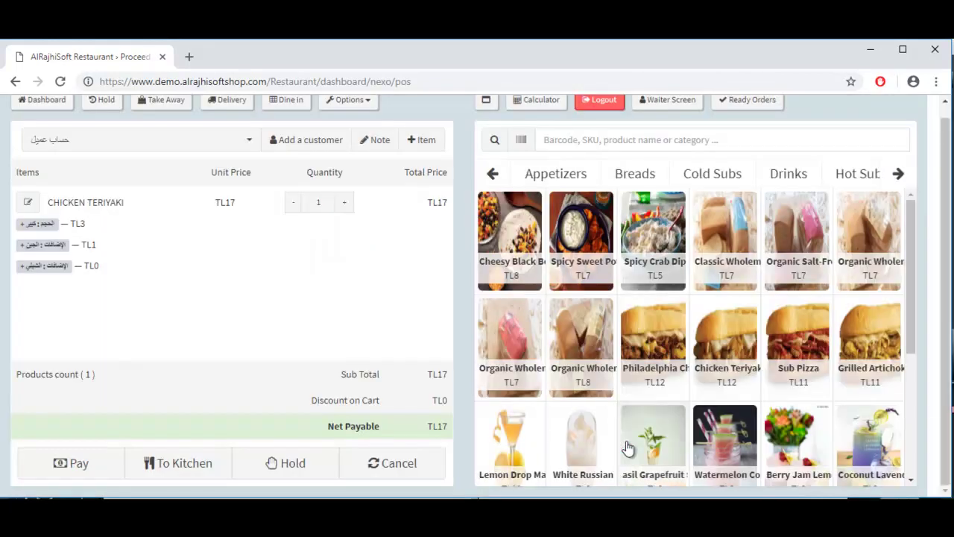
Step: Add a small Sub Pizza with extra cheese, bringing the total to TL31
click(810, 343)
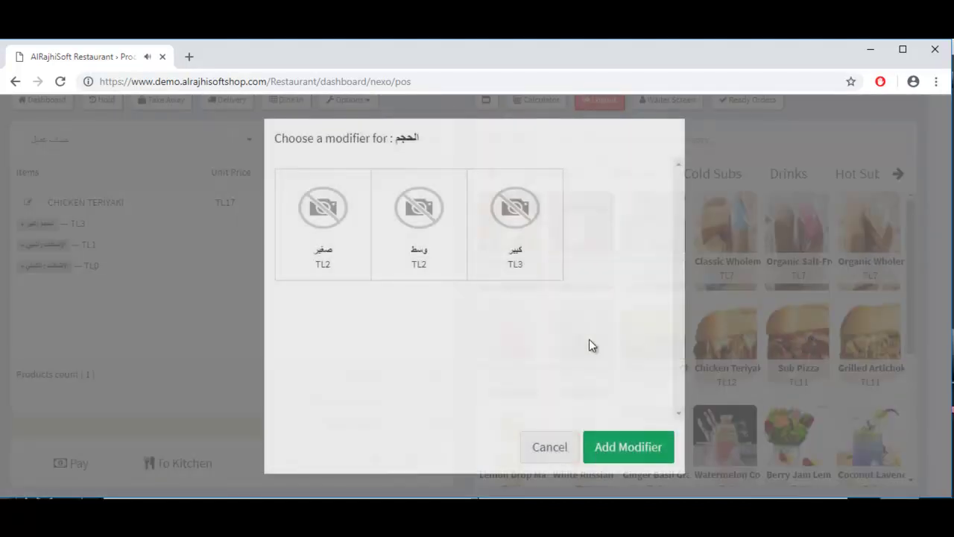
click(317, 250)
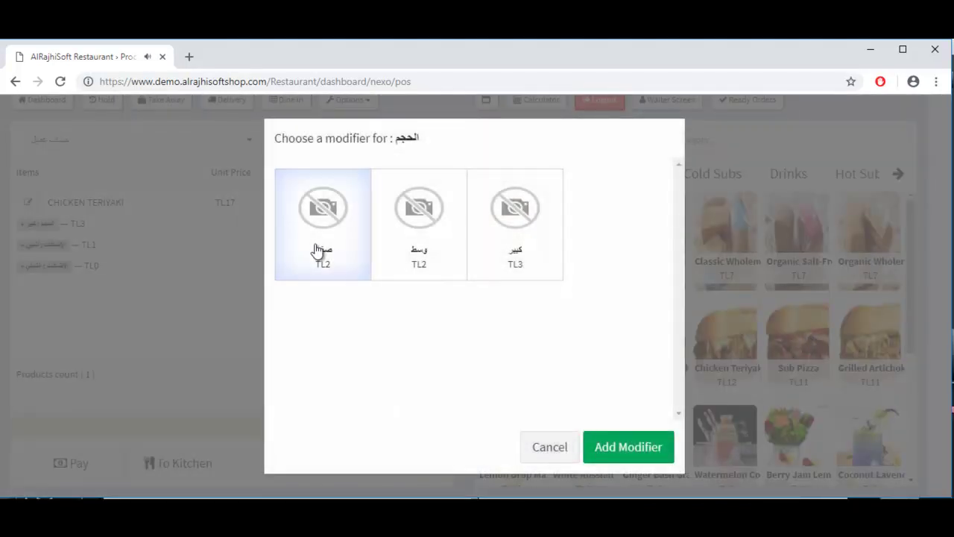
click(624, 450)
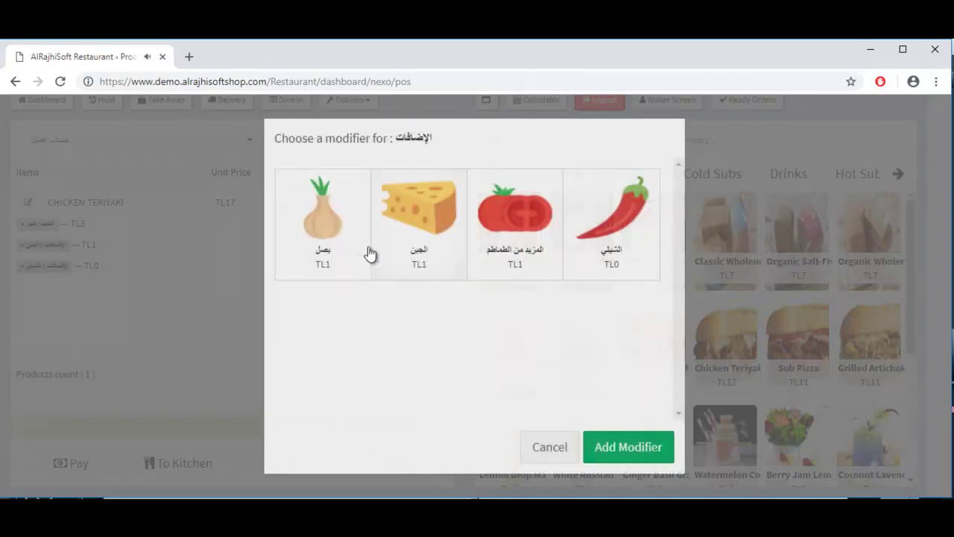
click(409, 239)
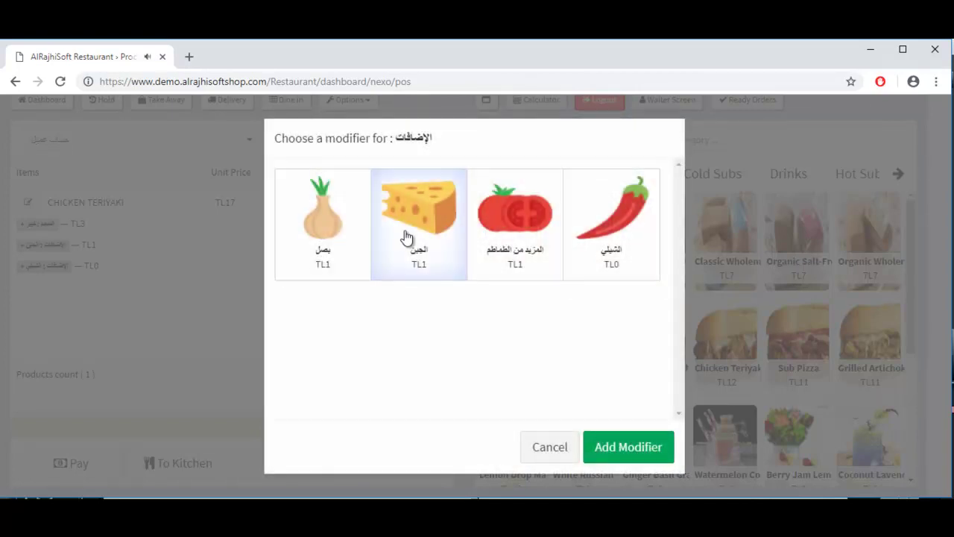
click(617, 452)
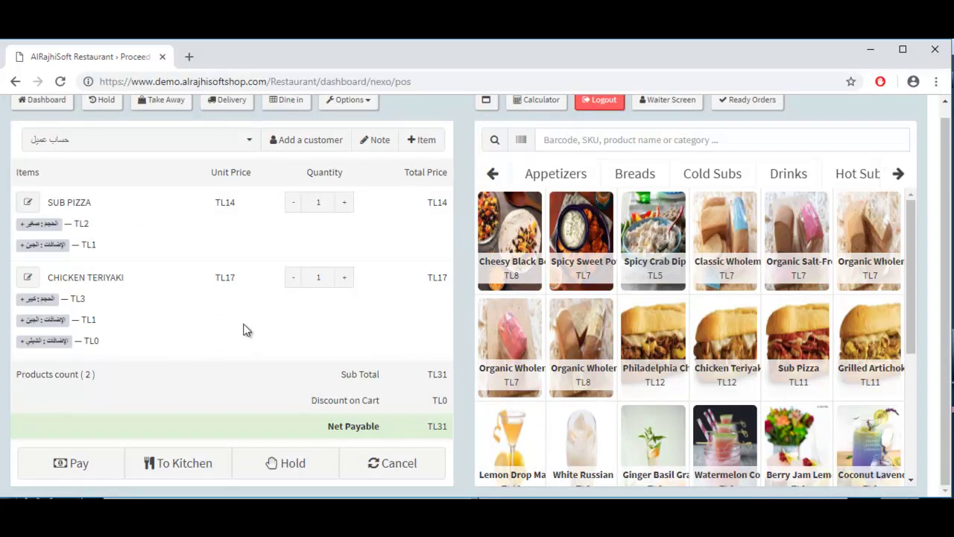
Step: Send the TL31 order to the kitchen as Delivery, then close the receipt preview
click(186, 467)
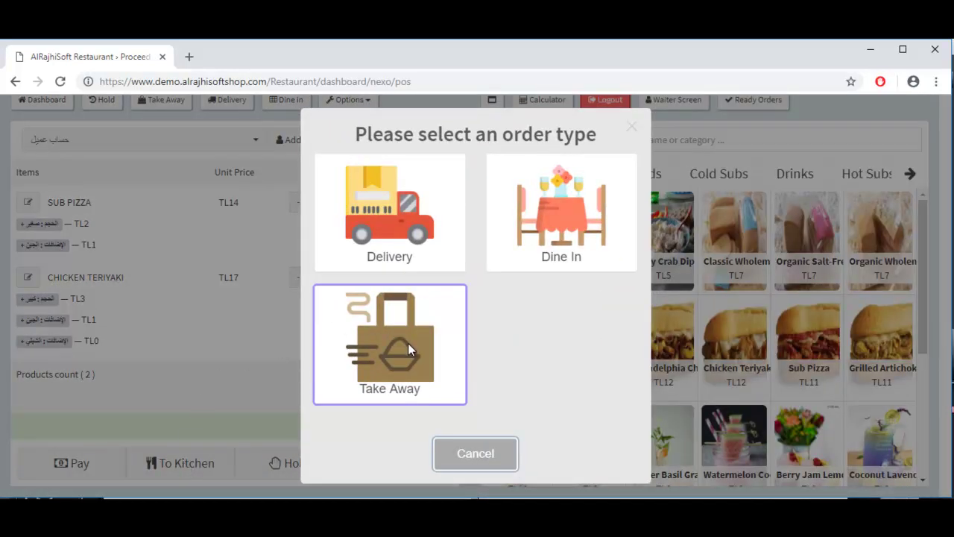
click(392, 220)
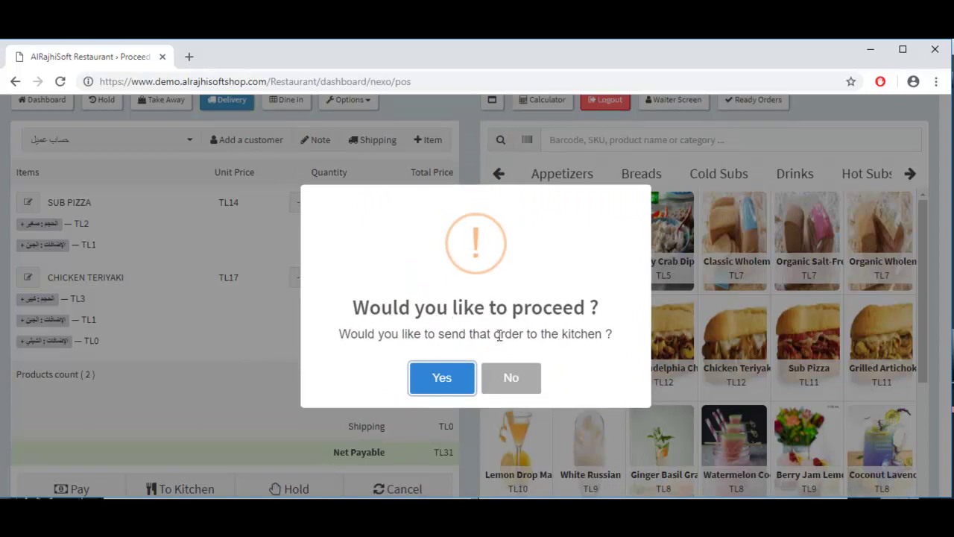
click(447, 382)
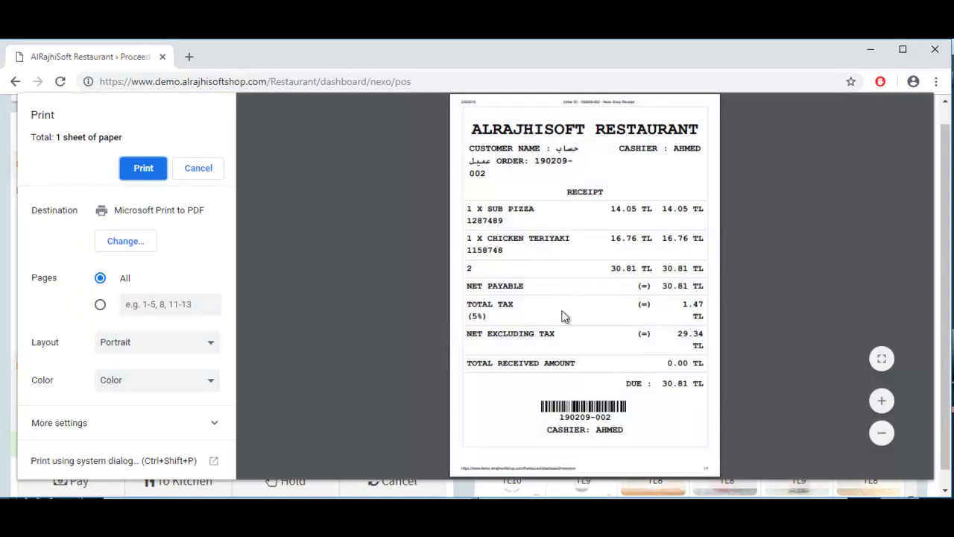
key(Escape)
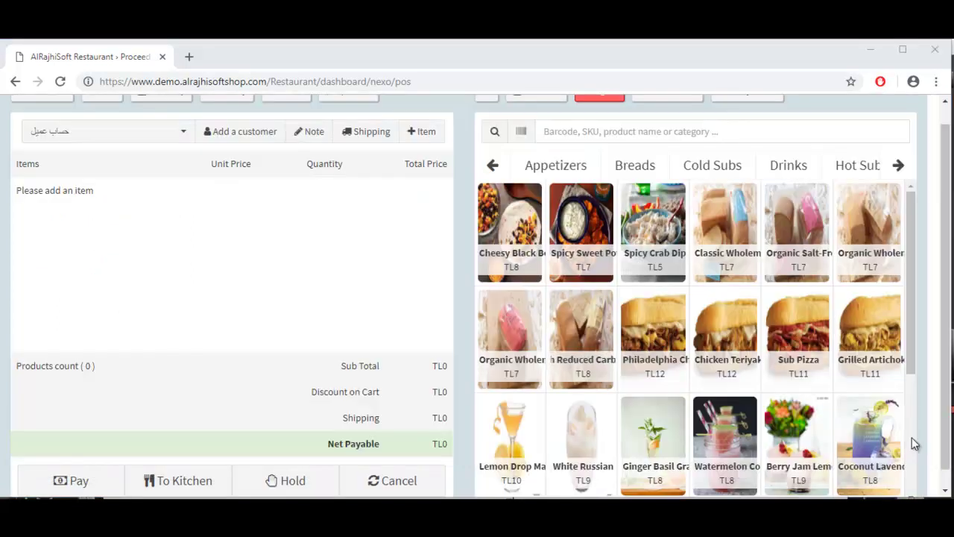
Step: Add Cheesy Black Bean, two Spicy Sweet Potato and two Spicy Crab Dip to the cart
click(503, 222)
click(596, 224)
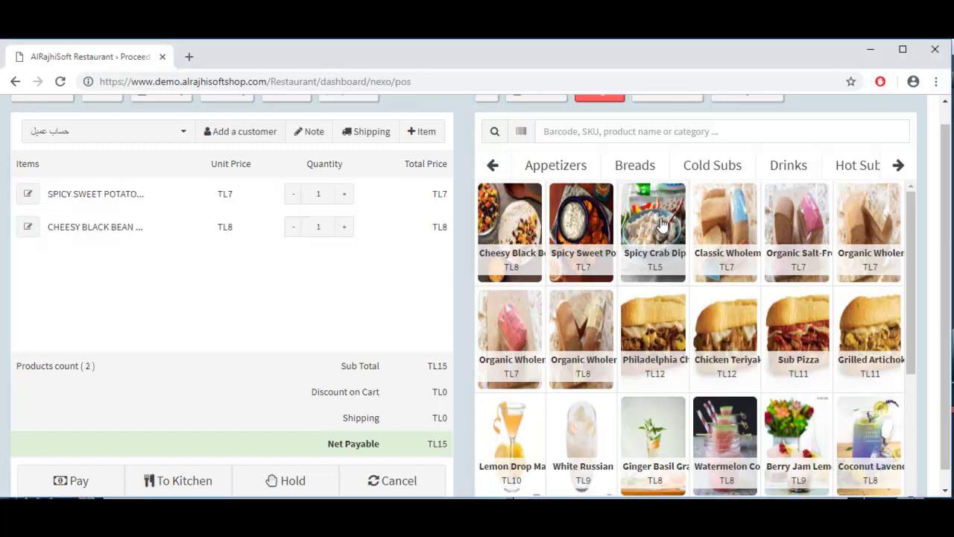
click(661, 222)
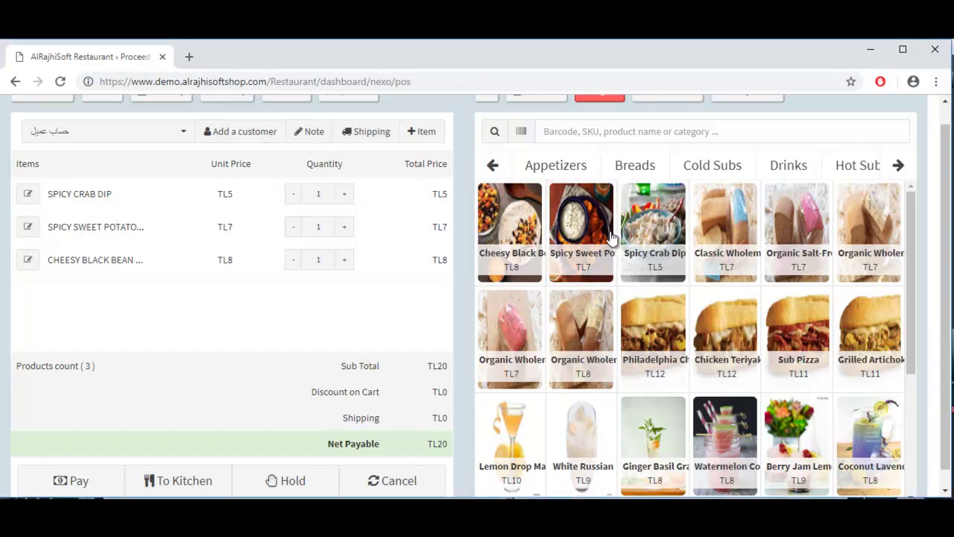
click(347, 228)
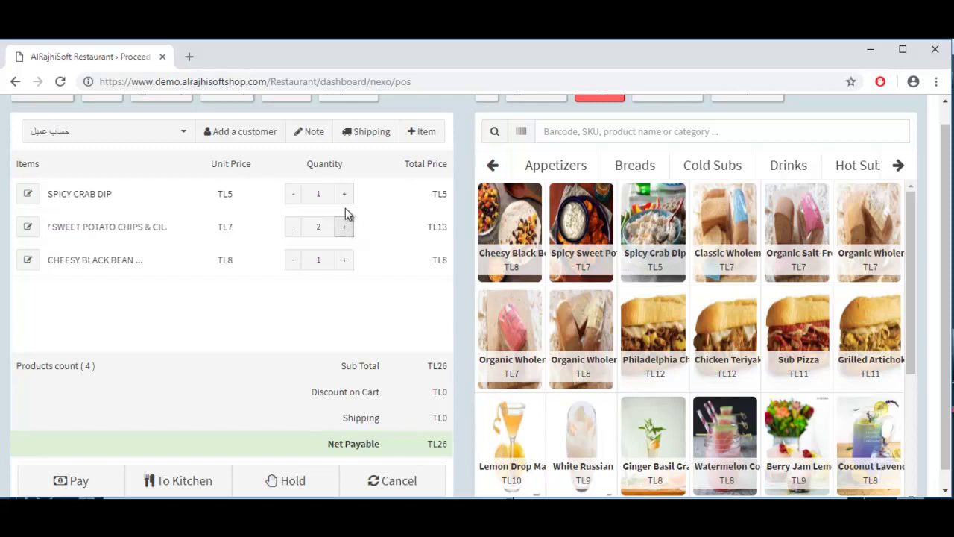
click(344, 195)
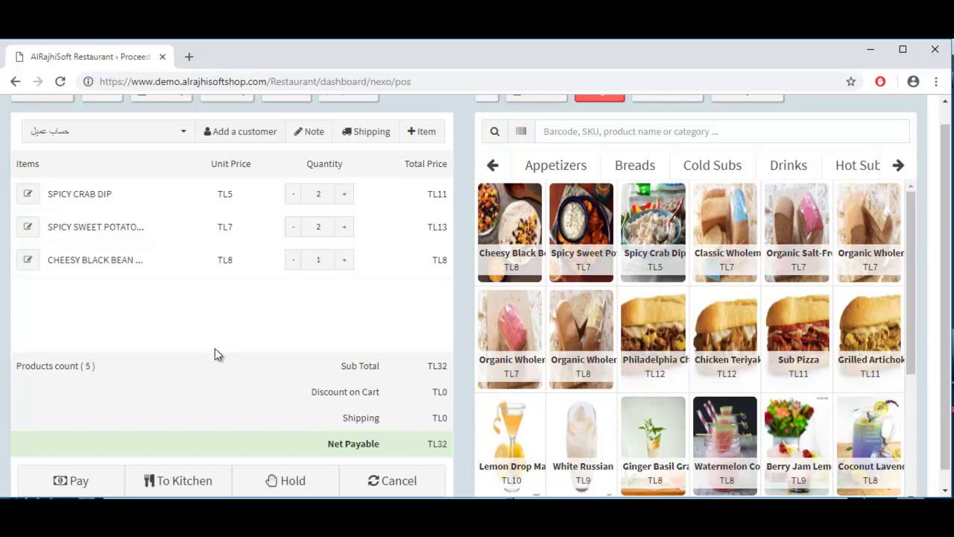
Step: Send the order to the kitchen as Dine In for 4 at Table1 in the family area, and print the receipt
click(189, 489)
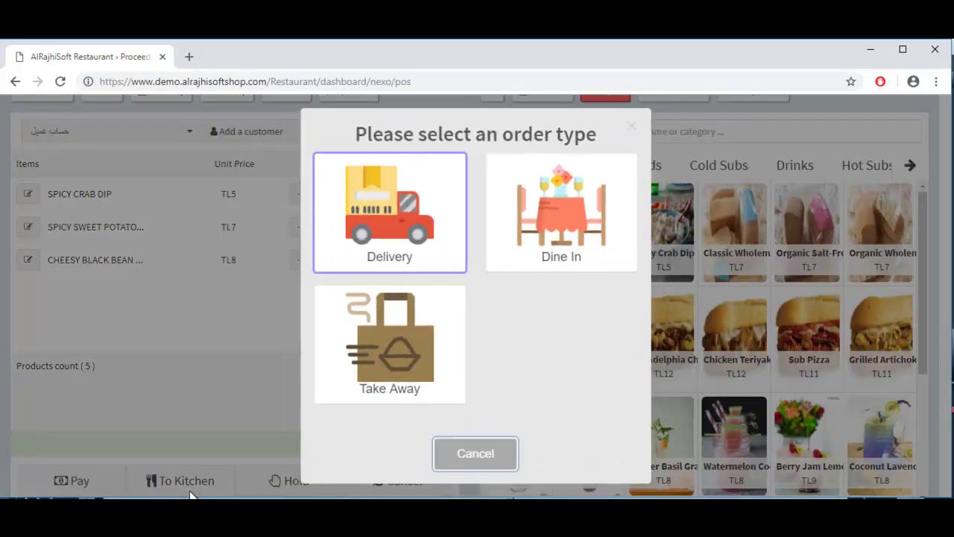
click(553, 221)
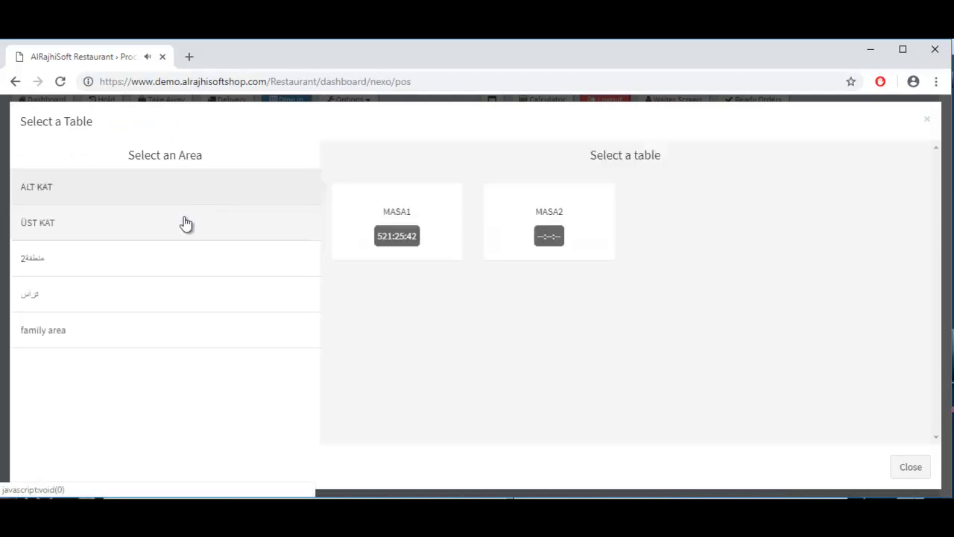
click(102, 336)
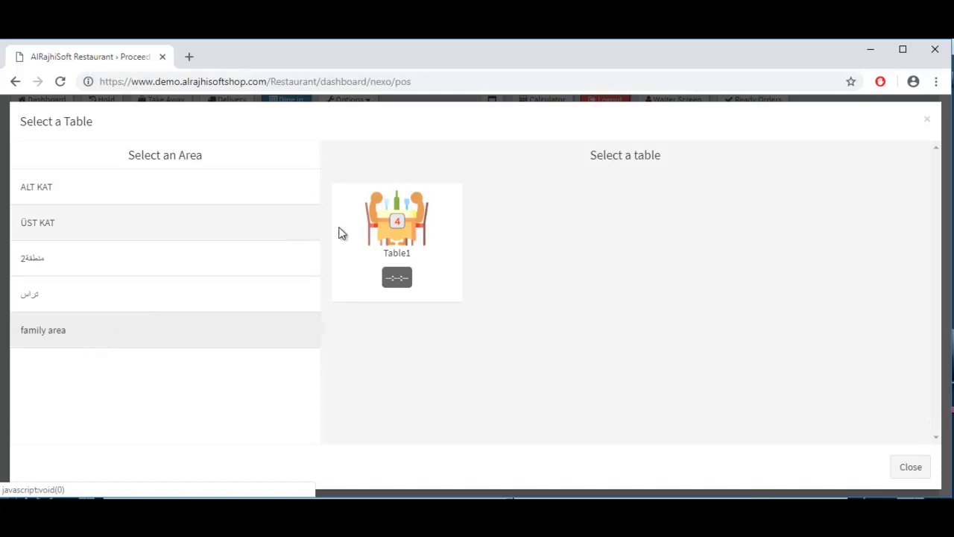
click(401, 237)
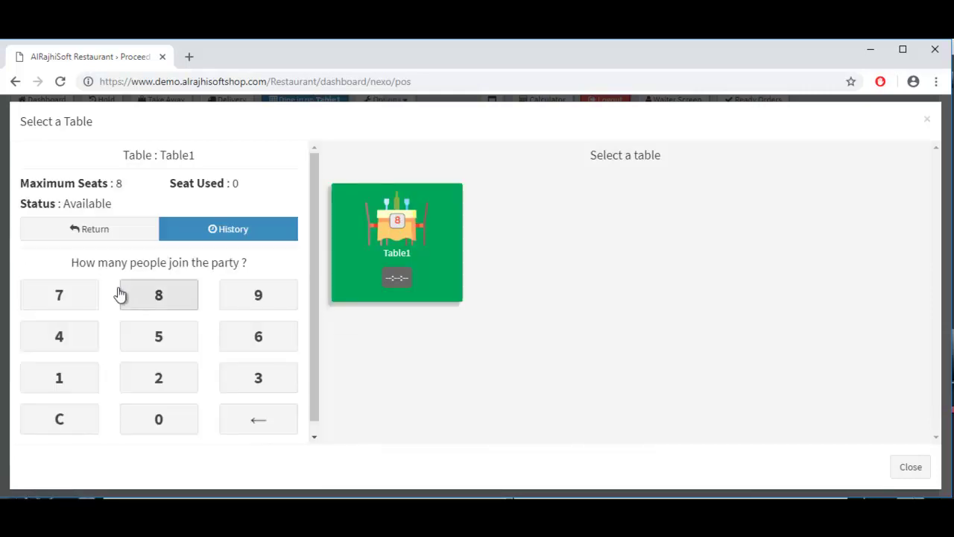
click(71, 336)
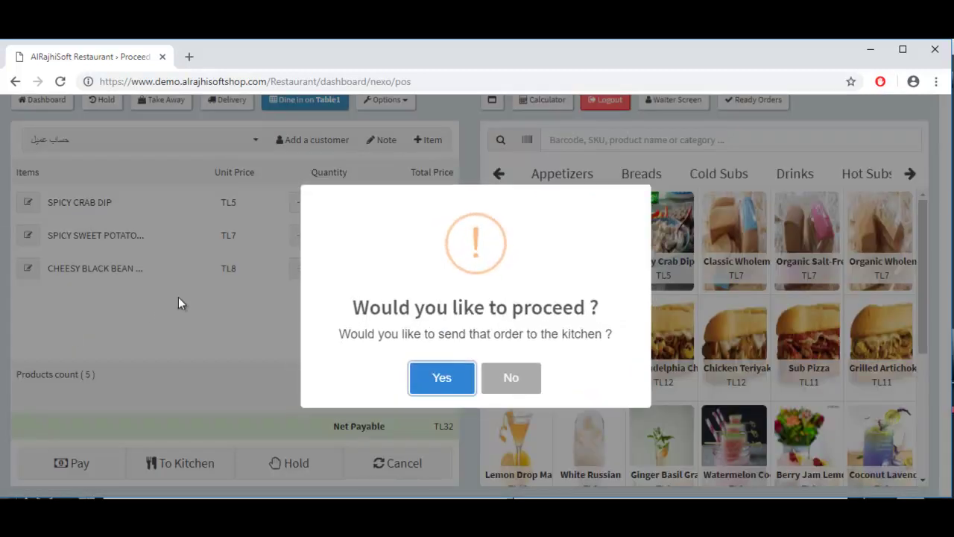
click(439, 379)
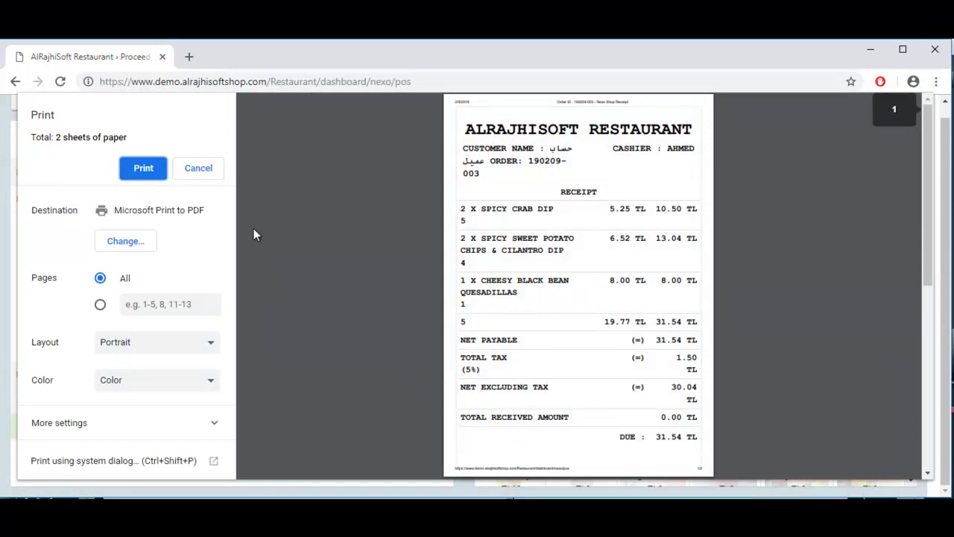
click(144, 168)
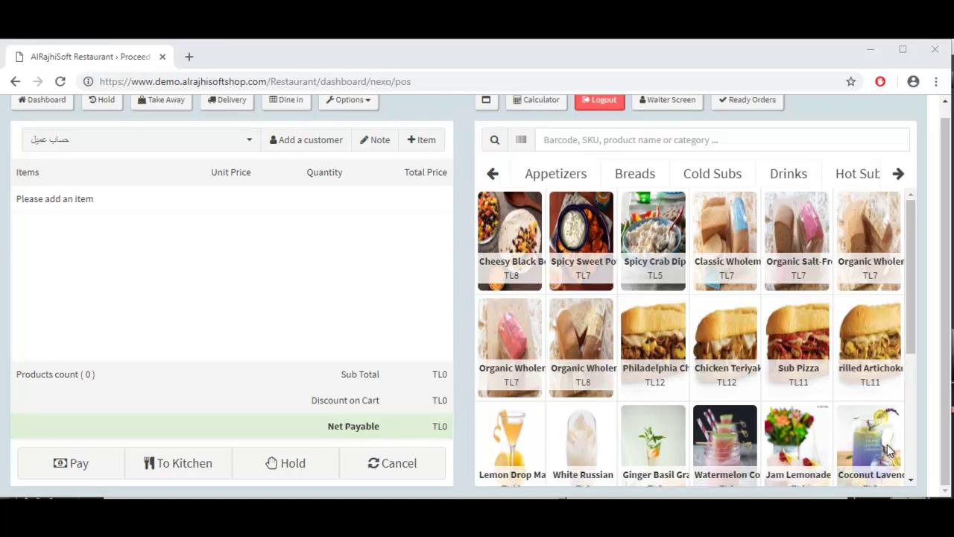
Step: Go from the order screen to the Restaurant Kitchens list and show the actions for MUTFAK1
click(52, 100)
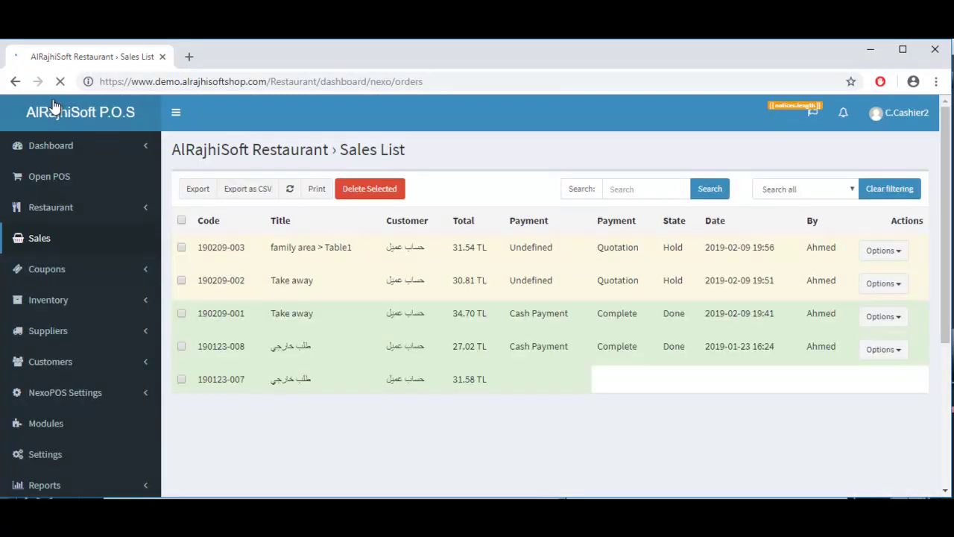
click(146, 209)
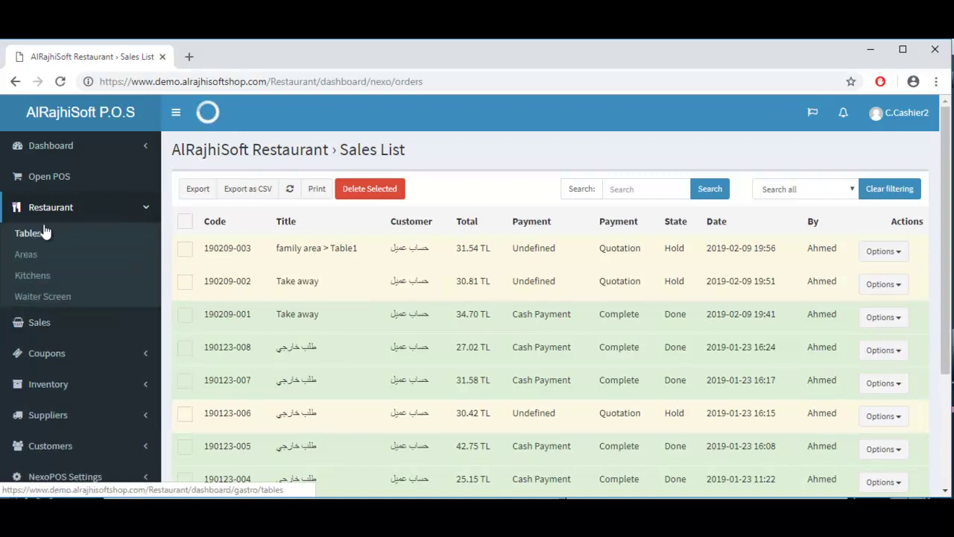
click(42, 276)
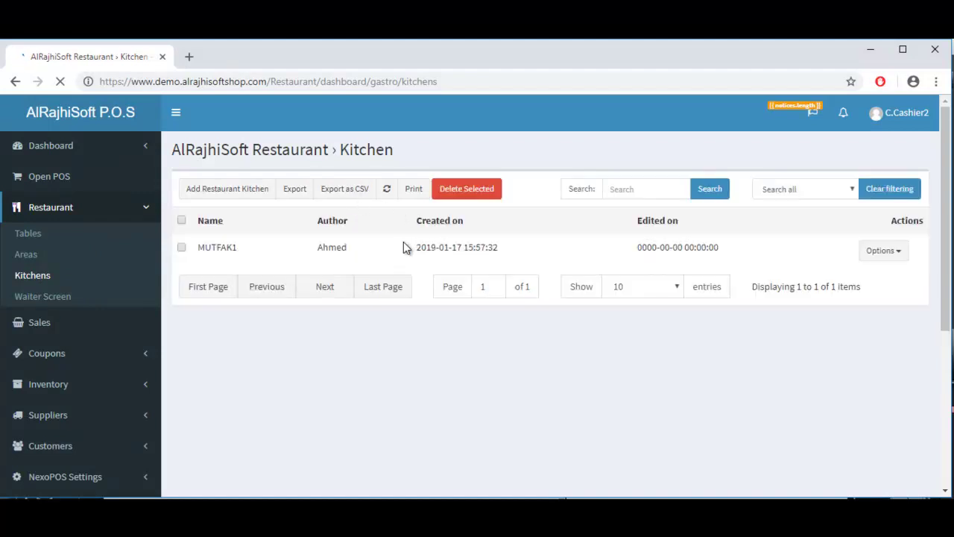
click(911, 254)
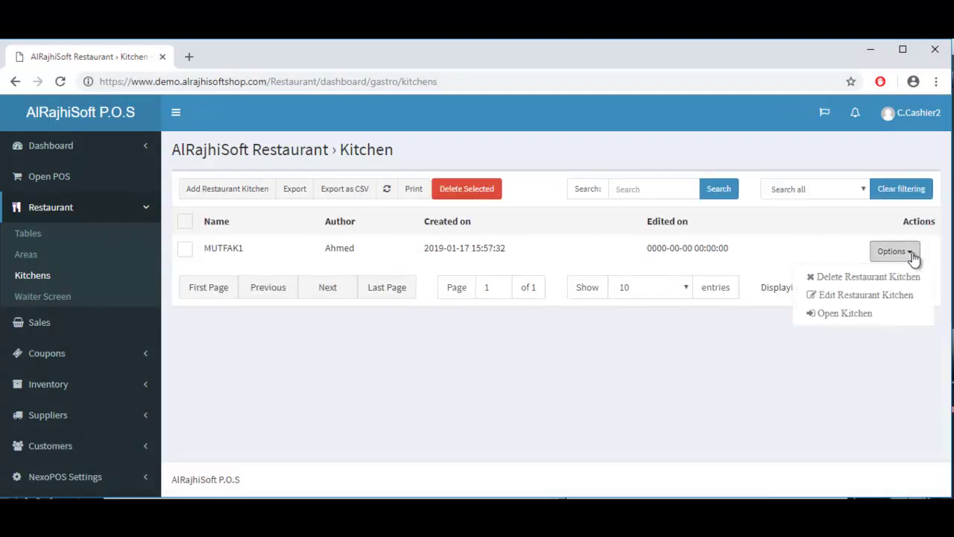
Step: In kitchen MUTFAK1, select all items and cook the Delivery and Dine In orders, then return to POS
click(868, 314)
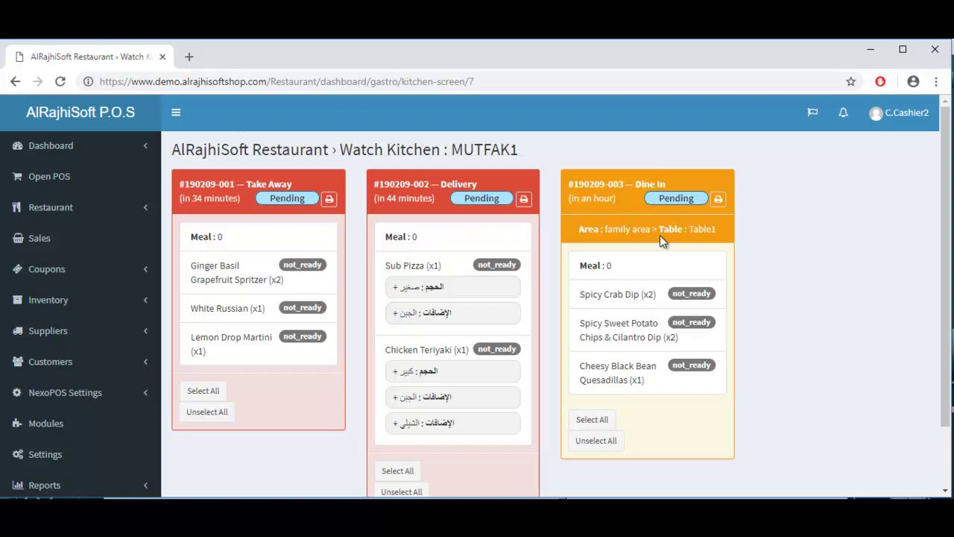
click(398, 471)
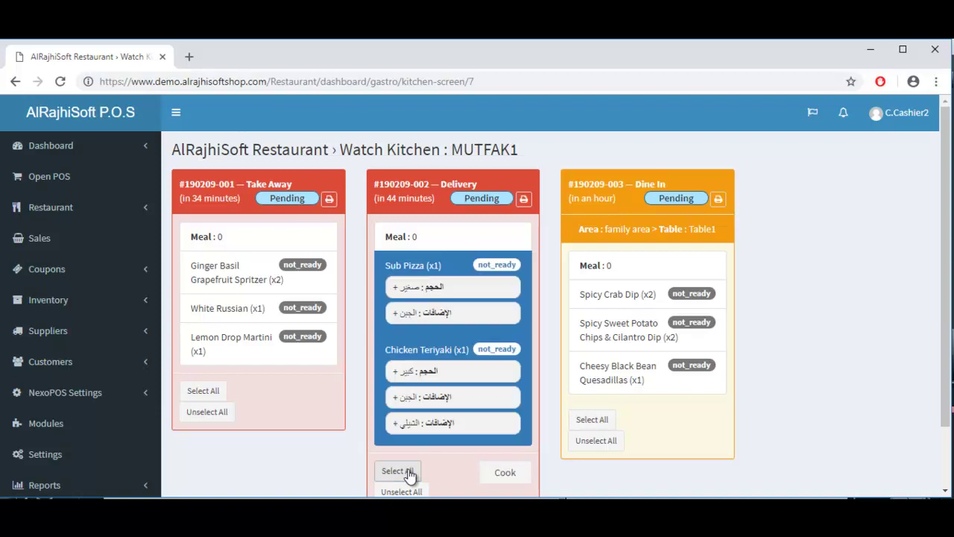
click(591, 420)
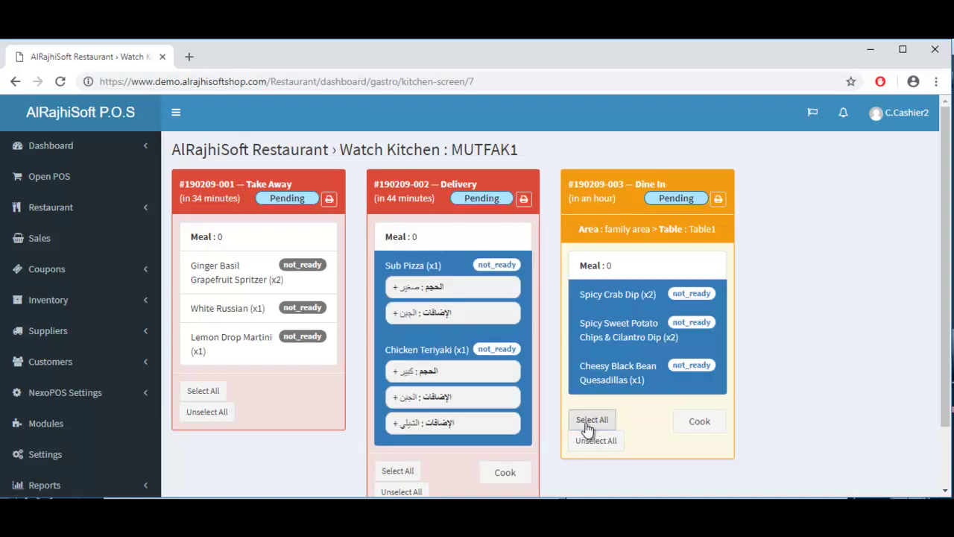
click(505, 477)
click(700, 422)
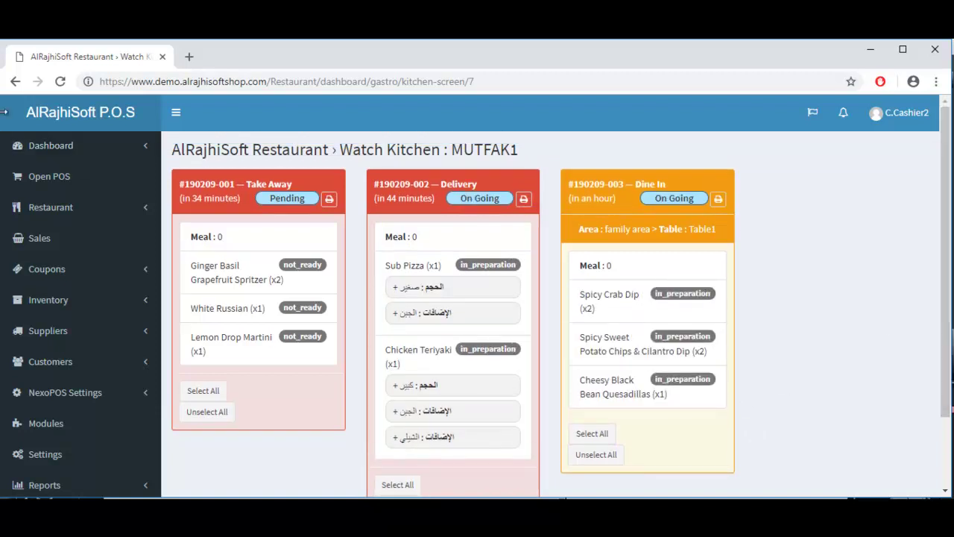
click(74, 178)
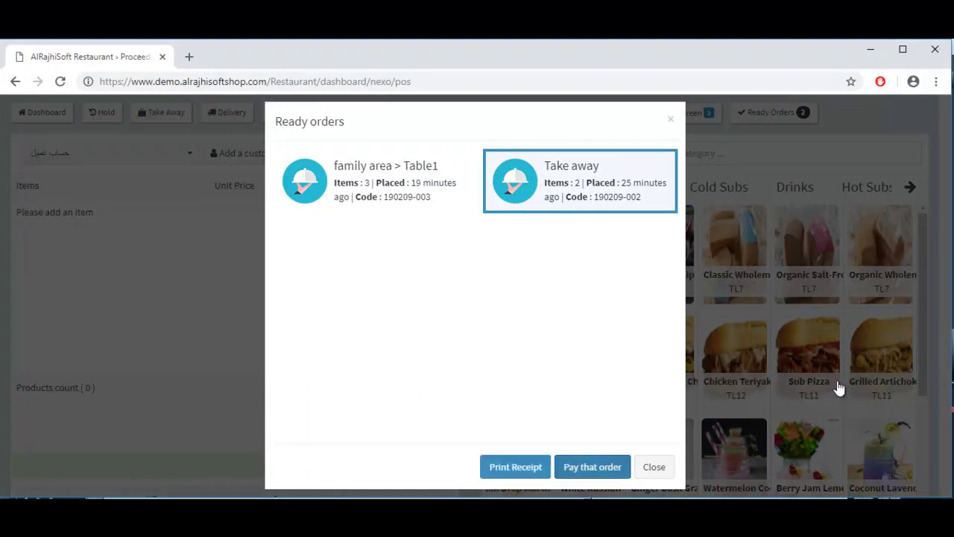
Step: Pay the ready take-away order in cash (30.81 TL) and print its receipt
click(593, 467)
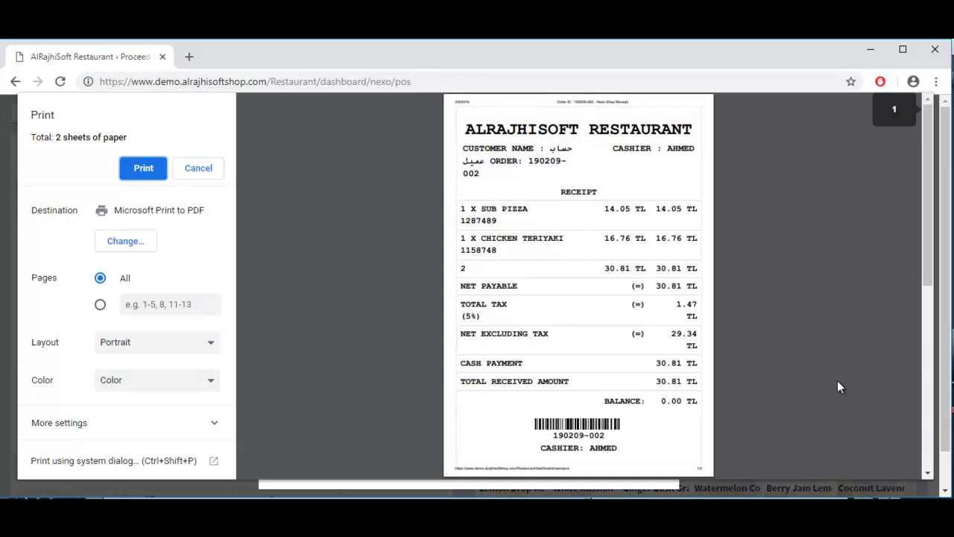
key(Return)
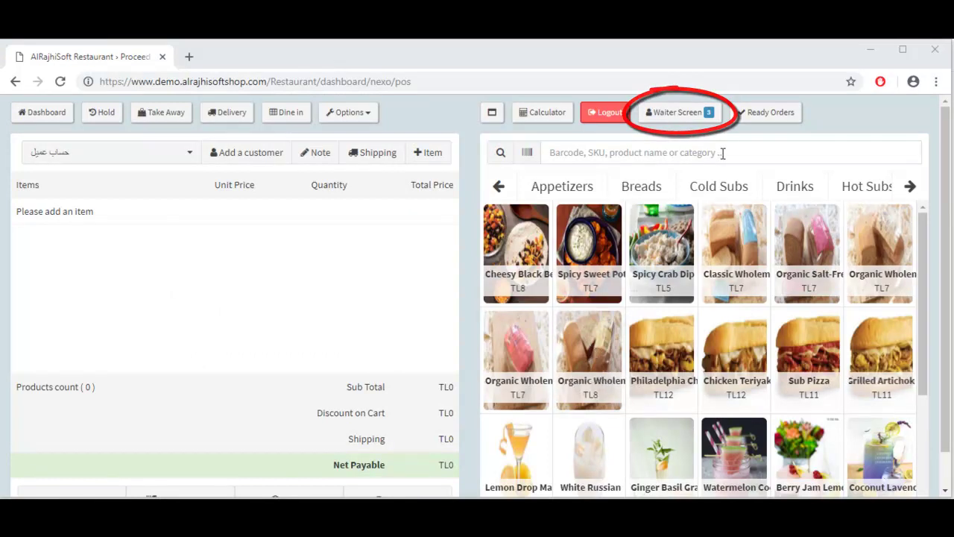
Step: Collect the Spicy Crab Dip and the other two ready Table1 meals from the Ready Meals list
click(678, 112)
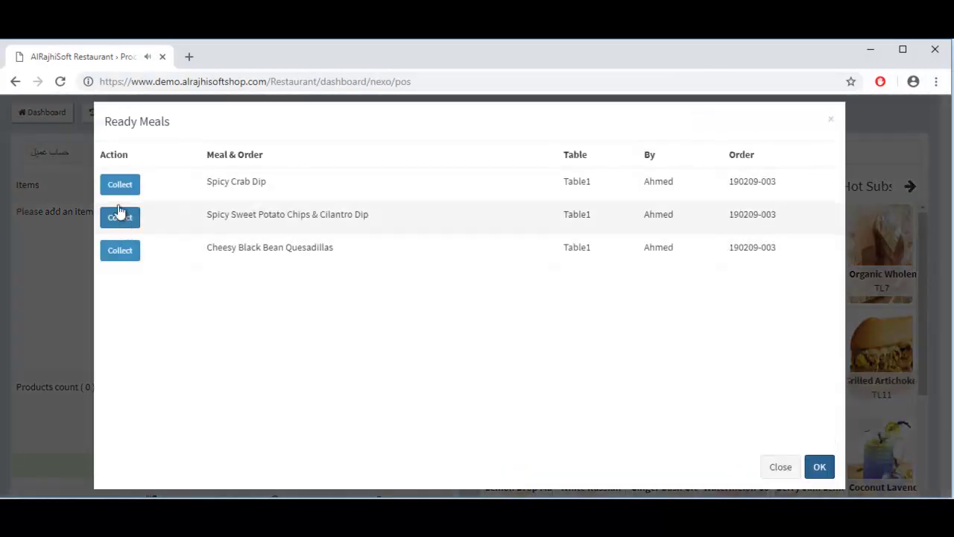
click(121, 186)
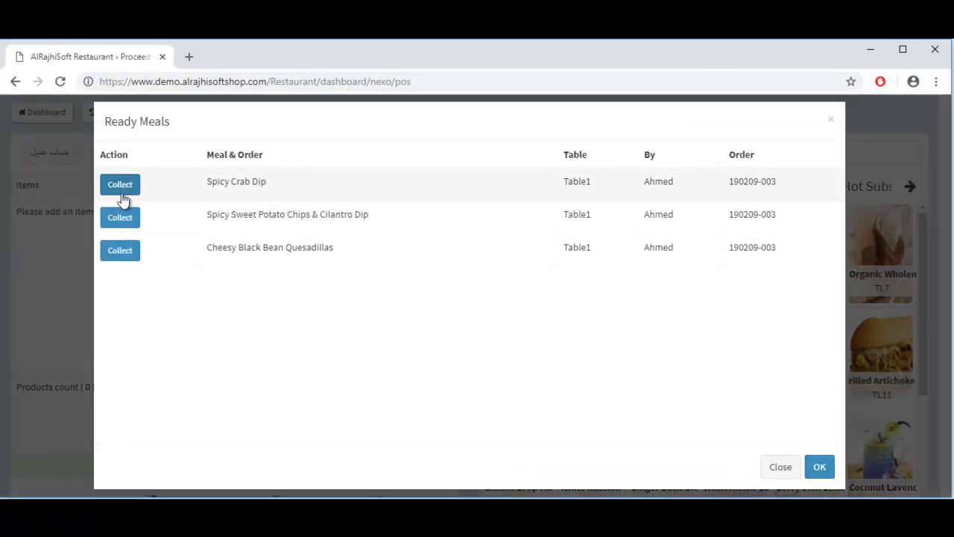
click(120, 220)
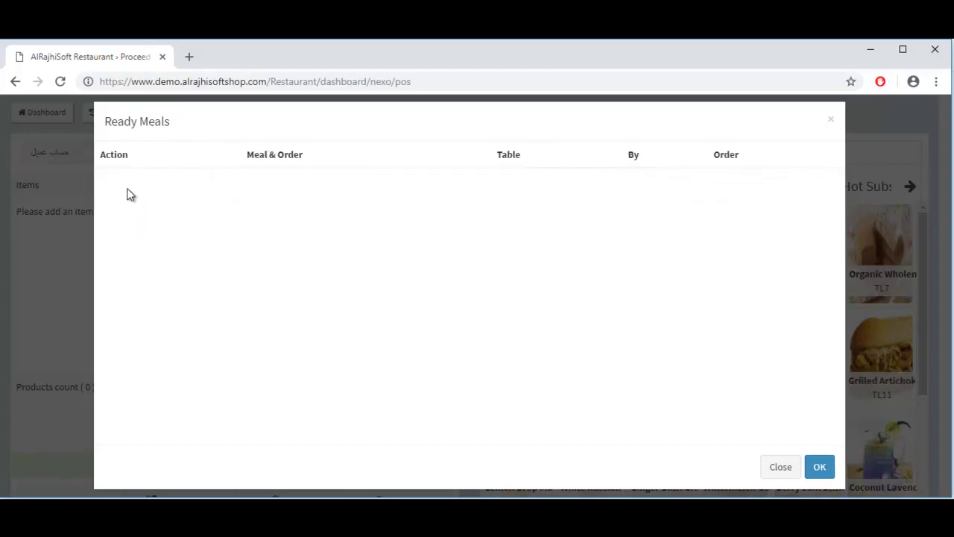
click(820, 466)
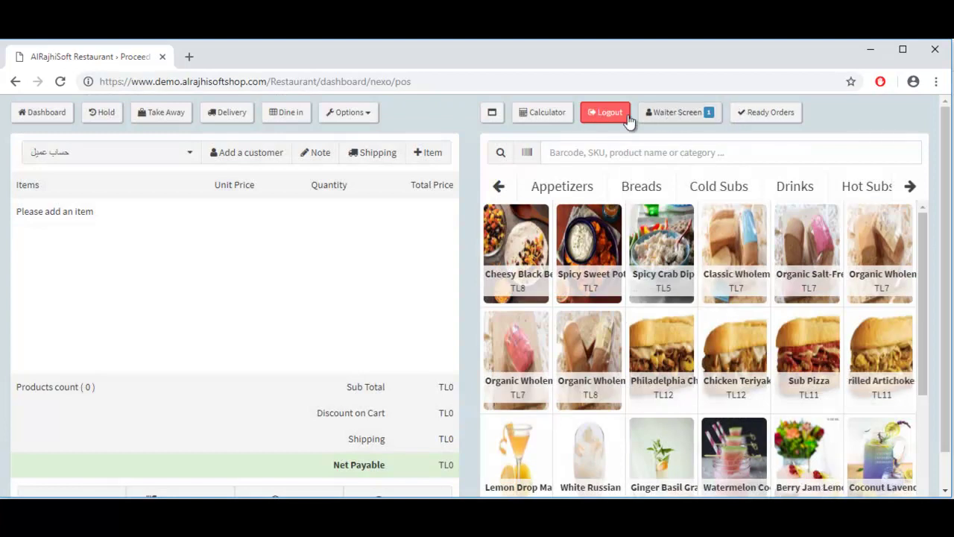
Step: Pay the Table1 ready order 190209-003 in full with cash and print the receipt
click(763, 113)
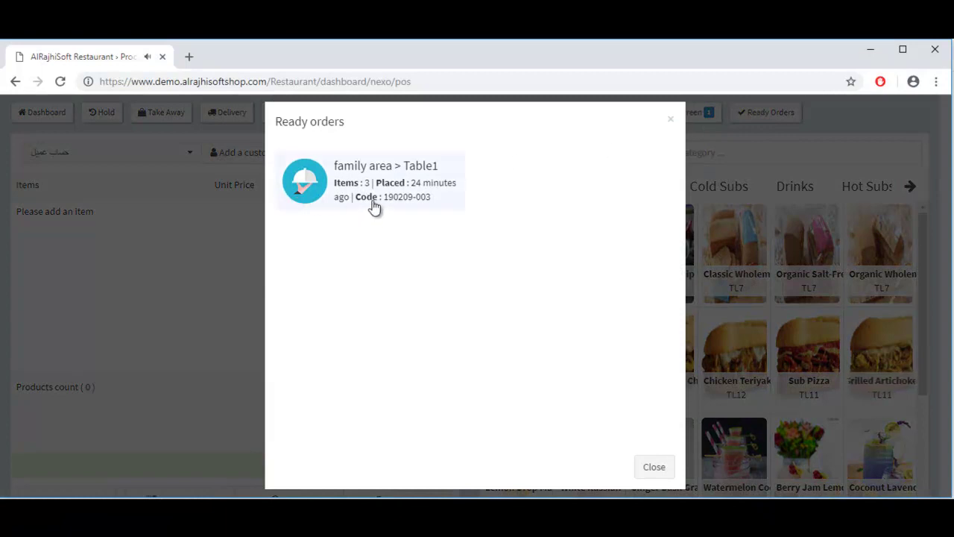
click(374, 206)
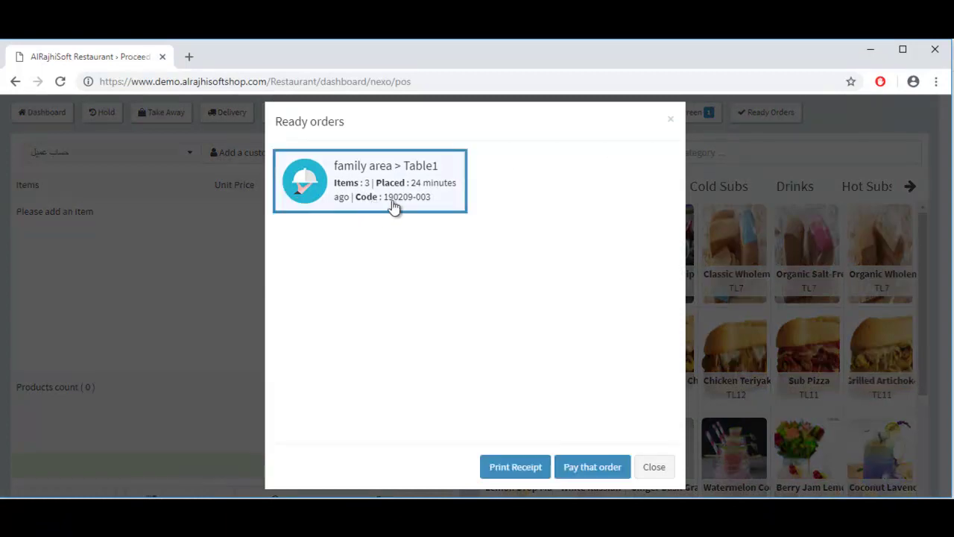
click(592, 468)
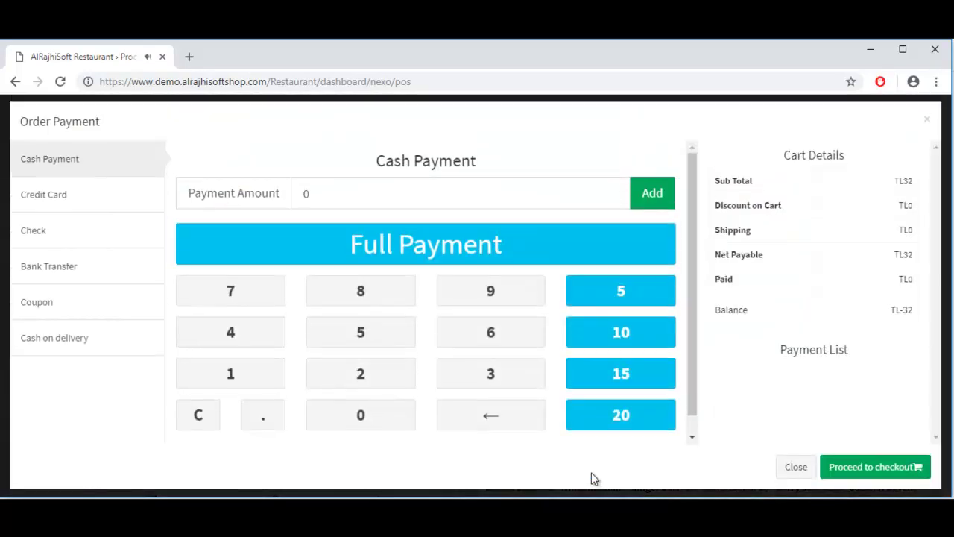
click(420, 249)
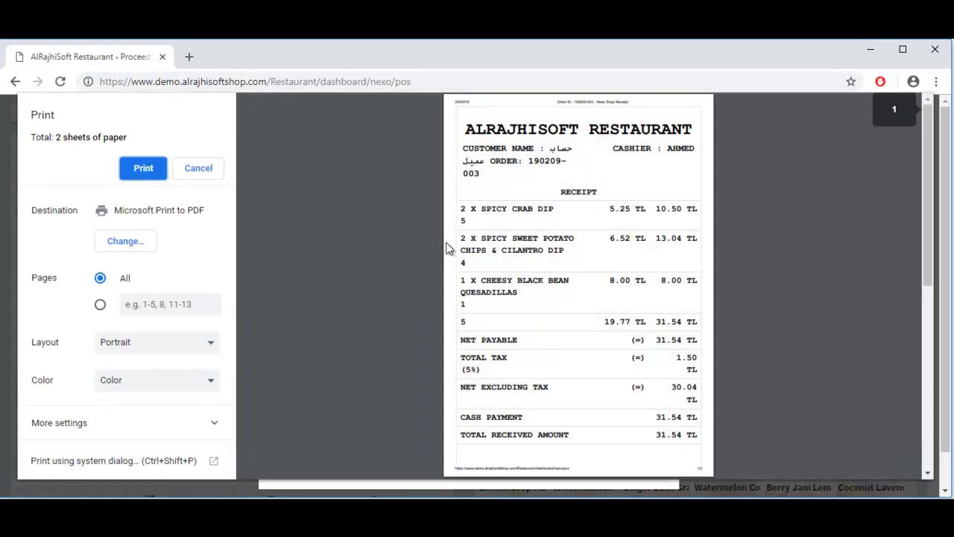
click(144, 169)
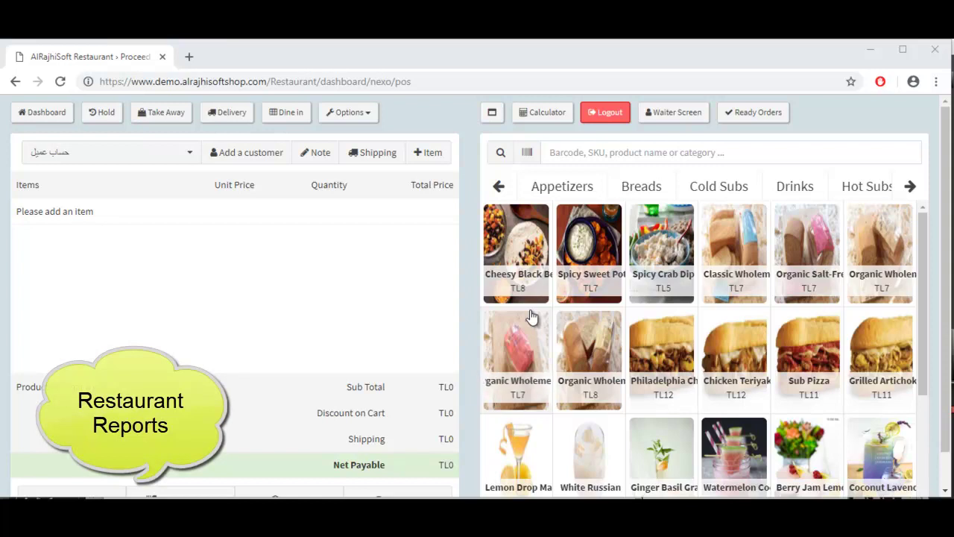
Step: From the dashboard, open Reports > Detailed Report for 2019-02-09
click(43, 112)
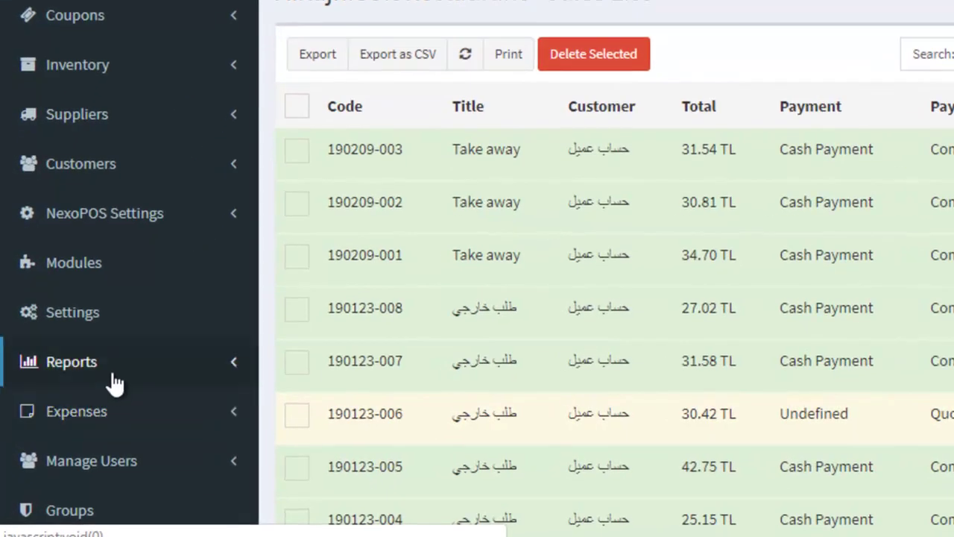
click(114, 376)
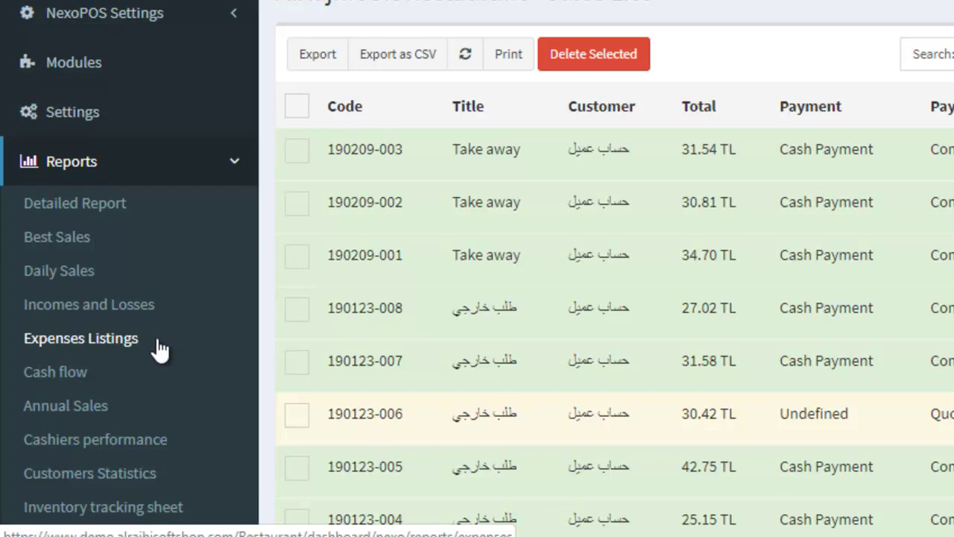
click(108, 216)
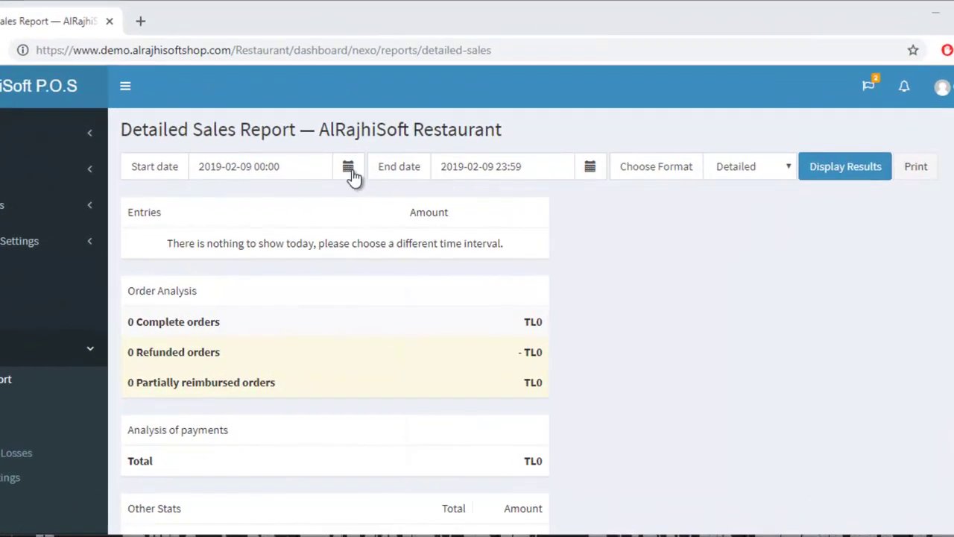
Step: Change the report start date to February 6, 2019, display results, and review the three orders
click(367, 182)
click(202, 273)
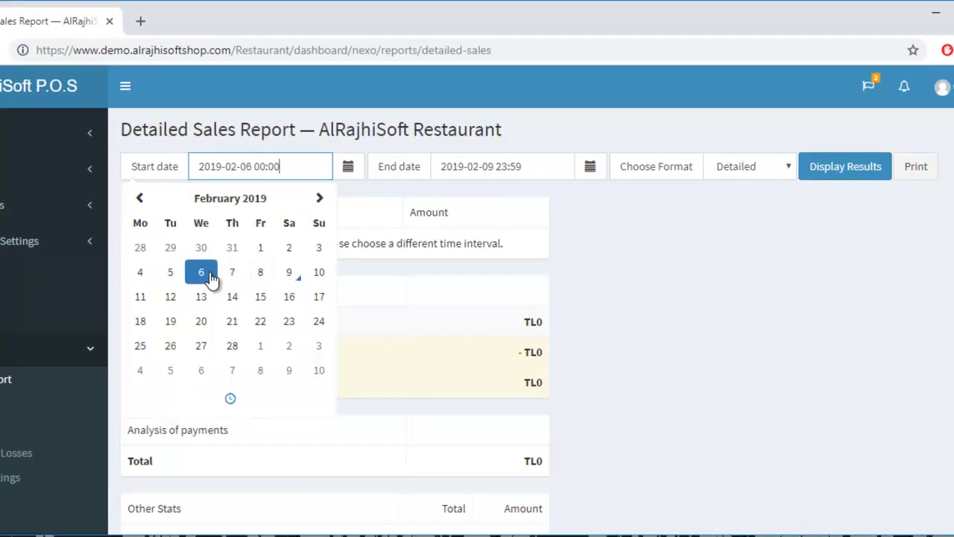
click(348, 170)
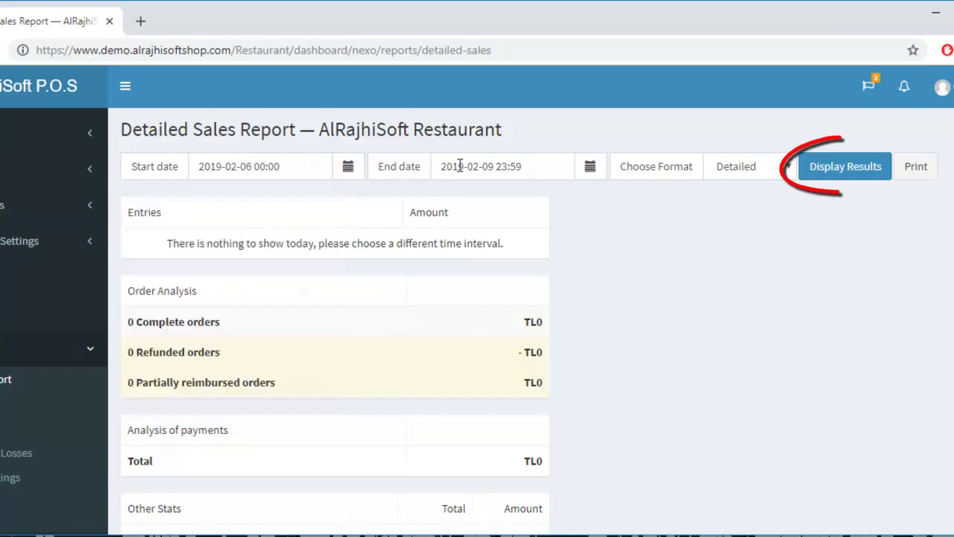
click(846, 166)
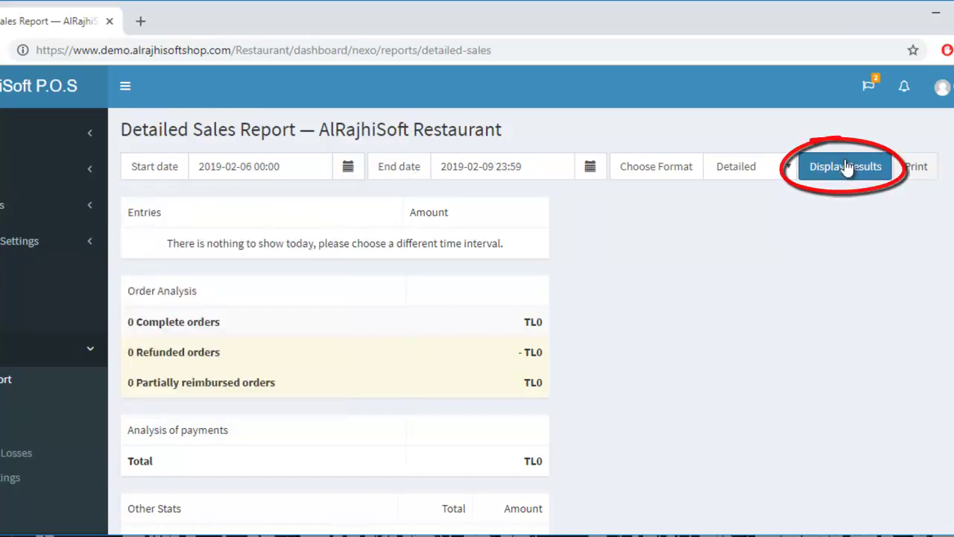
click(846, 166)
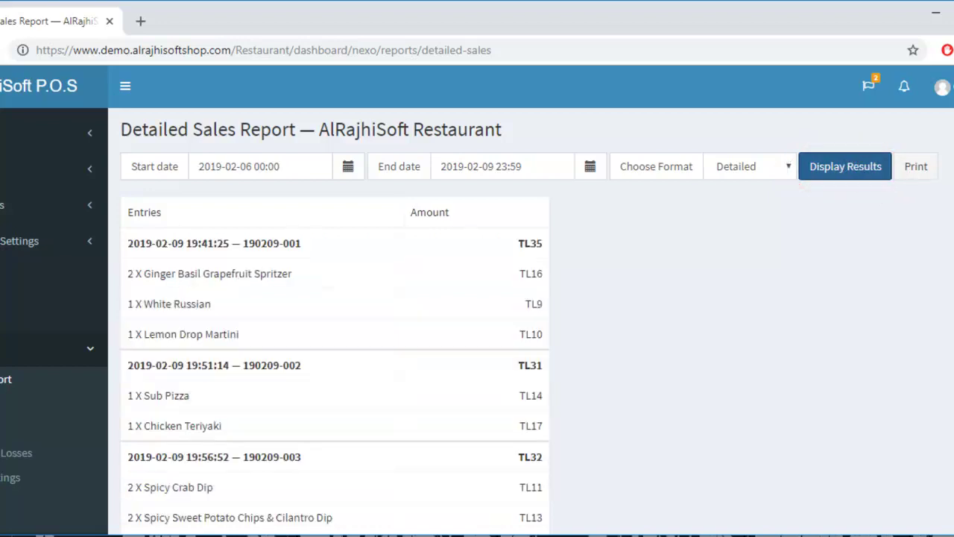
scroll(335, 320, down, 4)
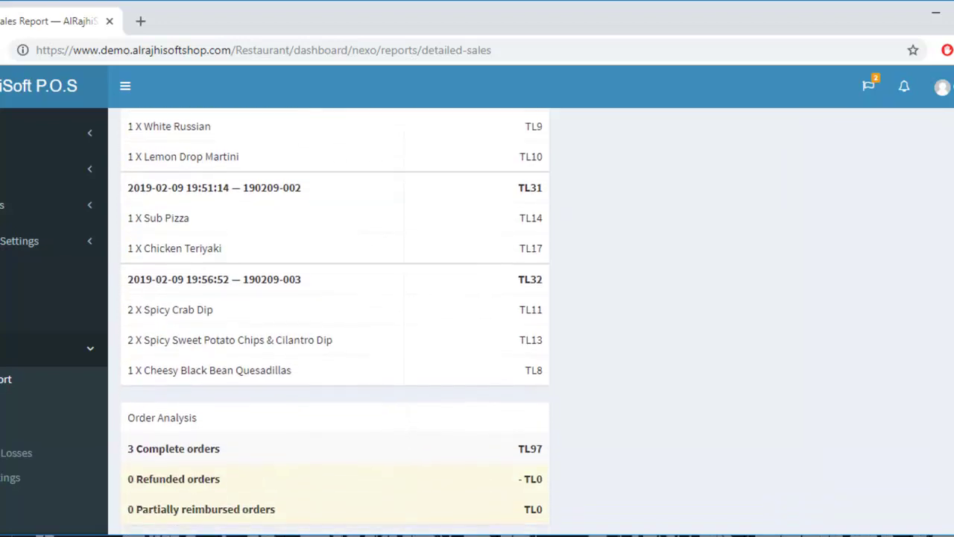
scroll(335, 321, down, 1)
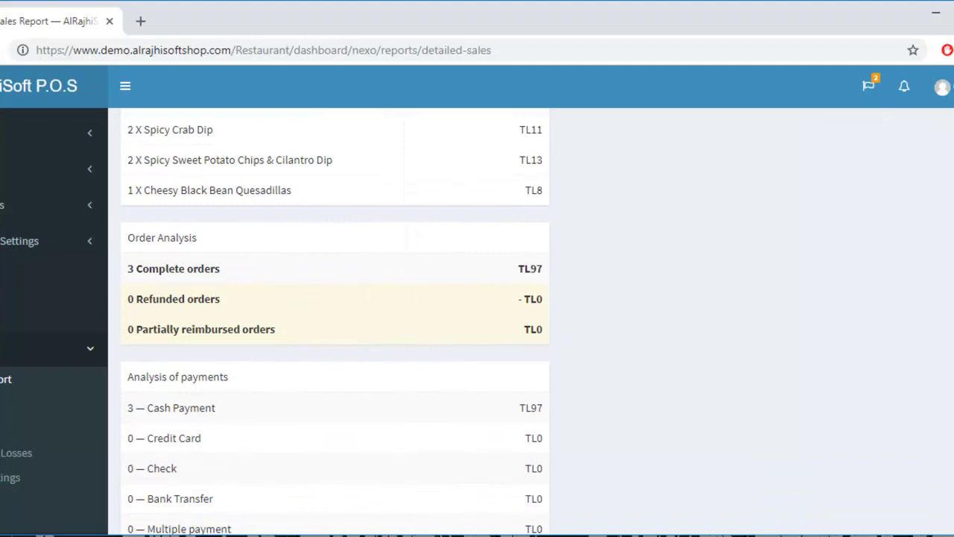
scroll(335, 321, down, 1)
scroll(336, 356, down, 2)
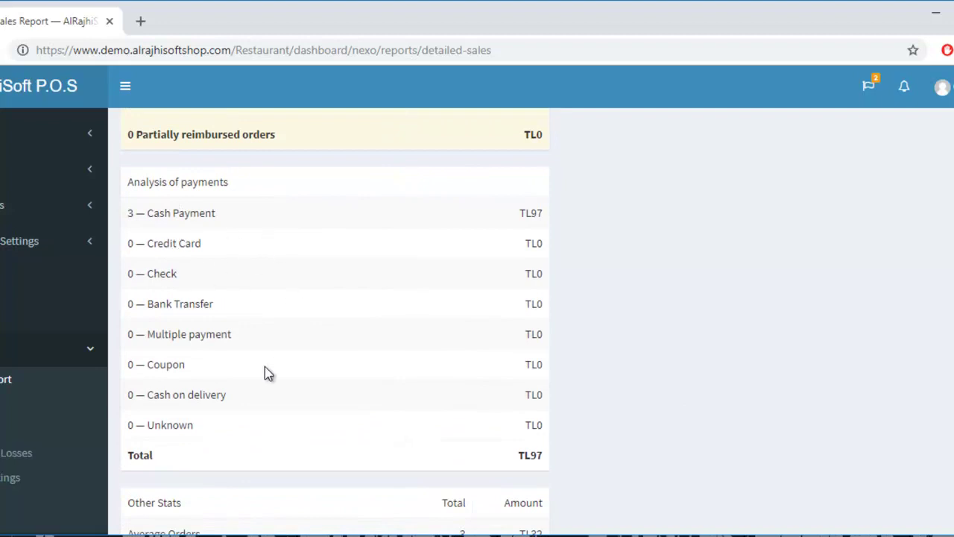
scroll(335, 321, down, 3)
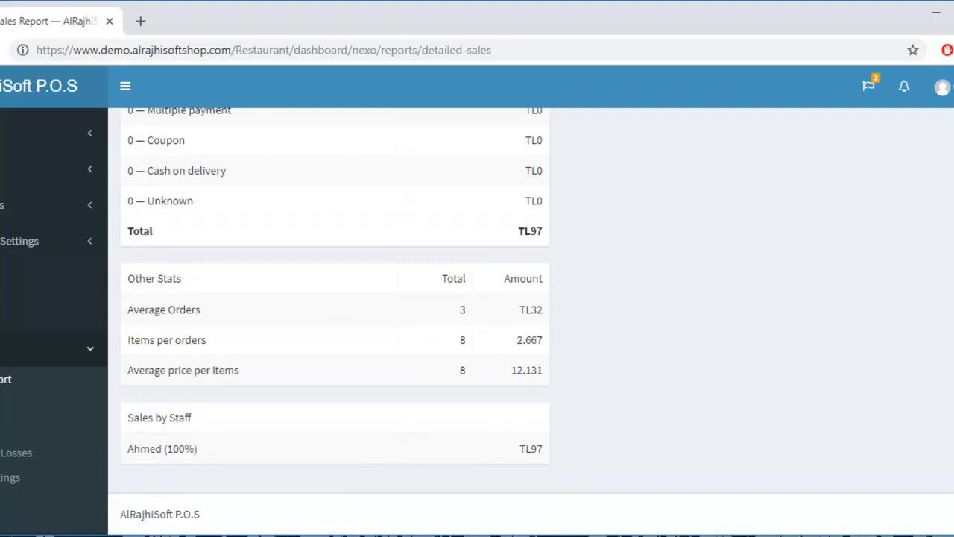
scroll(530, 322, up, 10)
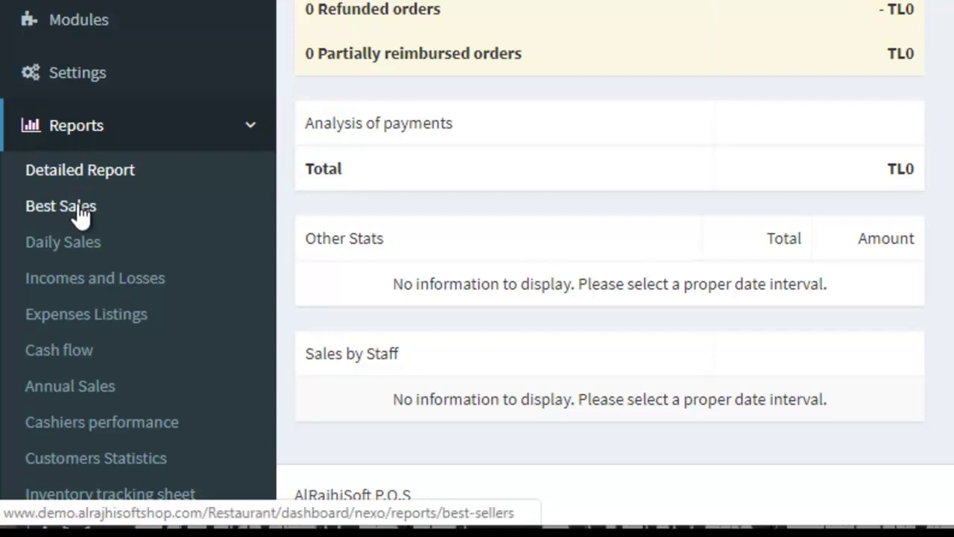
Step: Open the Best Sales report and refresh it with start date January 9, 2019
click(81, 214)
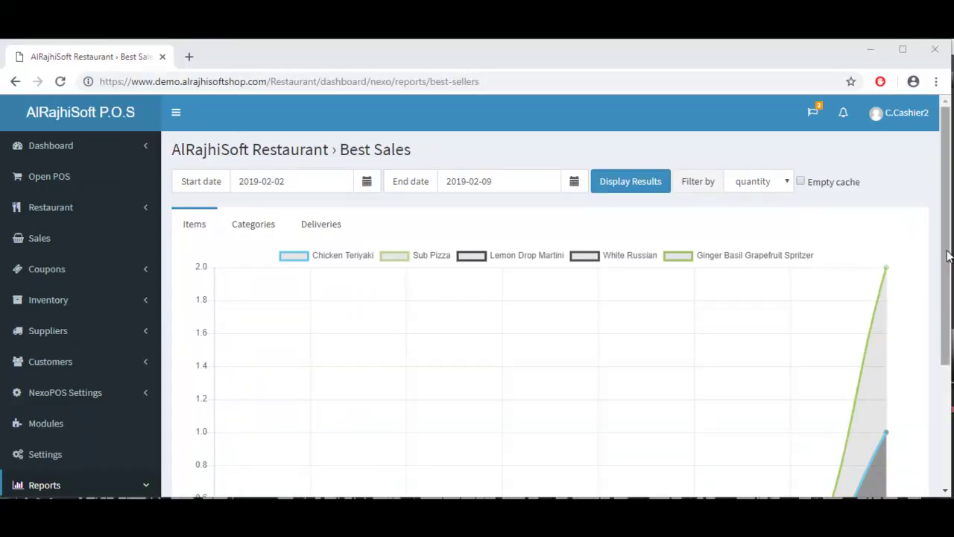
drag(950, 257, 943, 239)
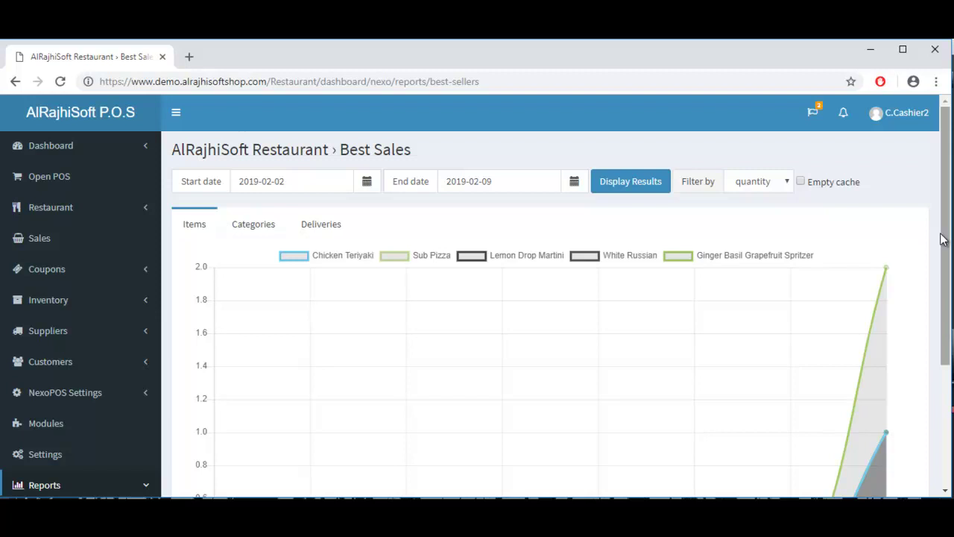
click(370, 184)
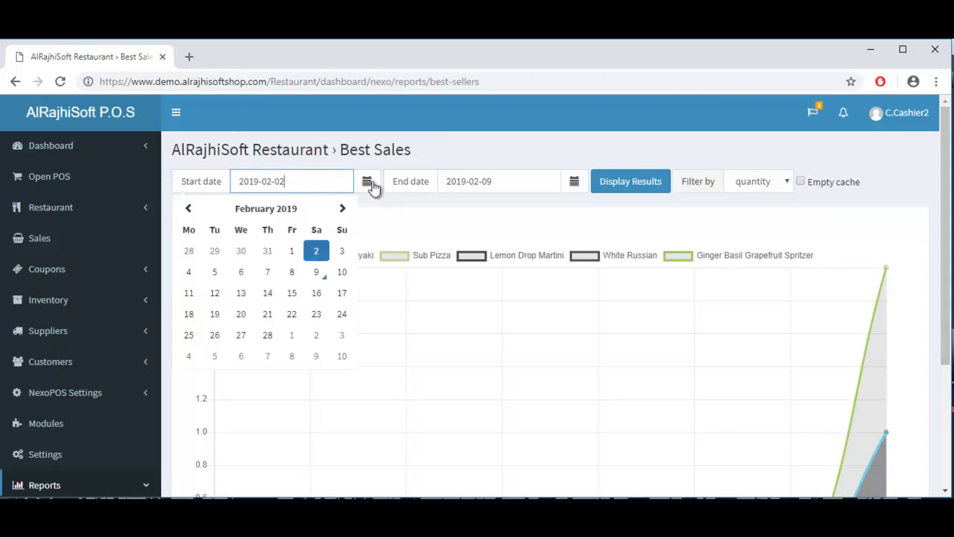
click(189, 212)
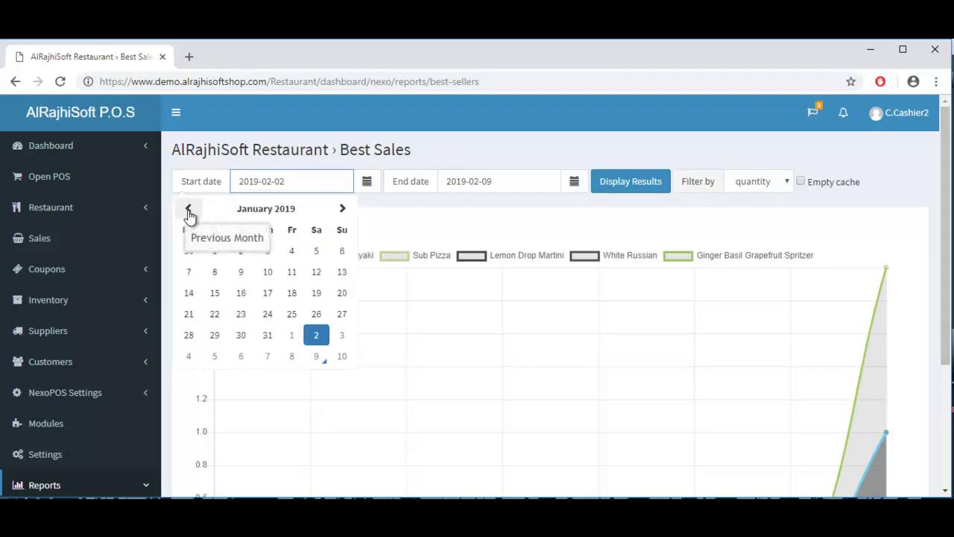
click(241, 274)
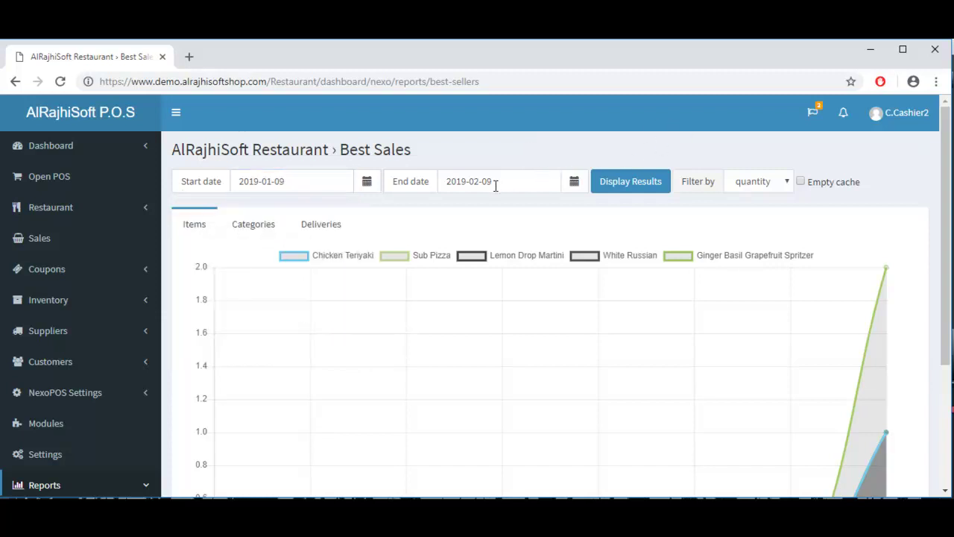
click(630, 182)
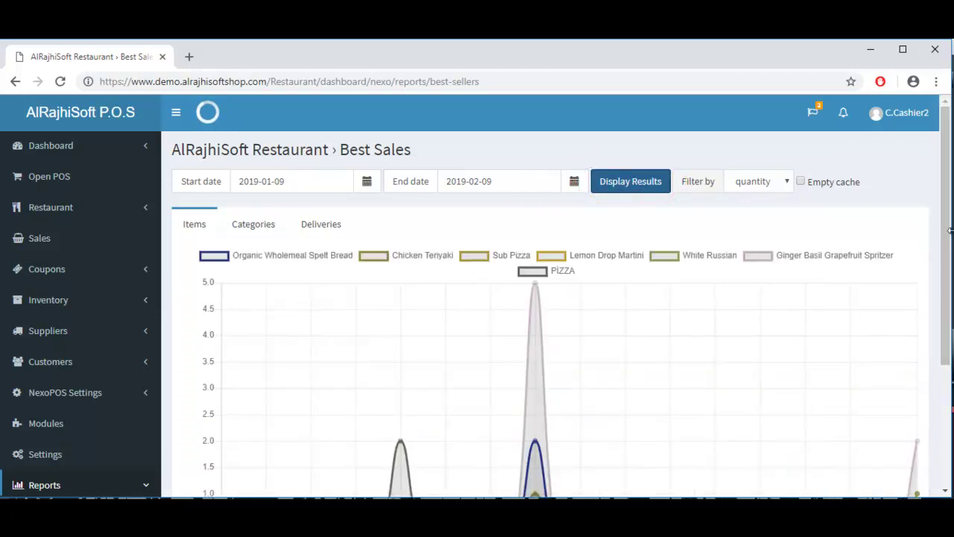
Step: Break the Best Sales chart down by category, with Drinks peaking at 6
drag(944, 231, 945, 350)
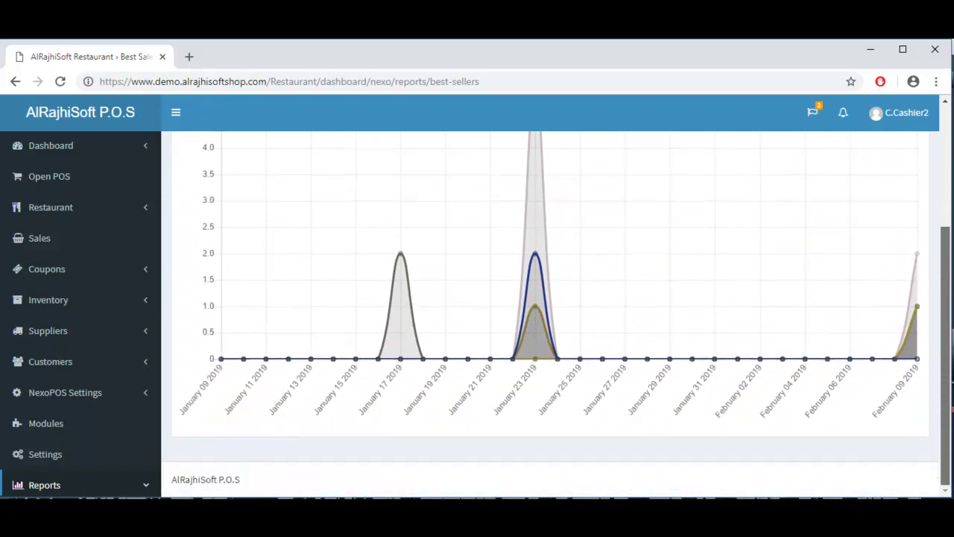
scroll(487, 367, up, 3)
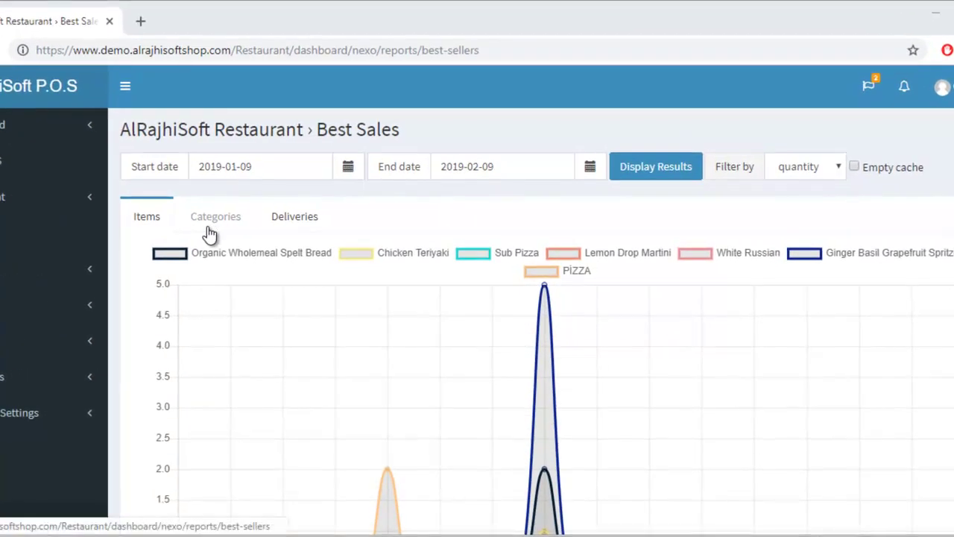
click(210, 232)
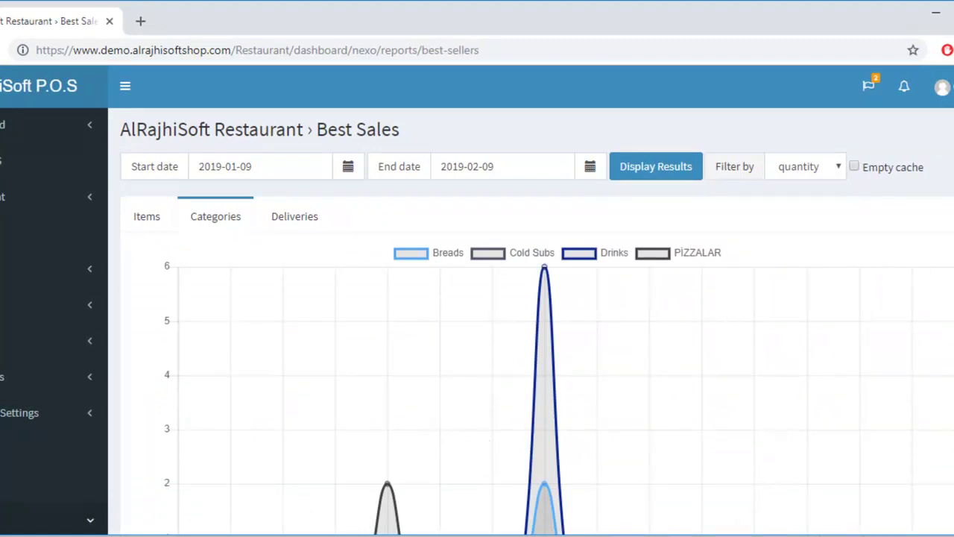
scroll(536, 320, down, 3)
scroll(537, 320, up, 3)
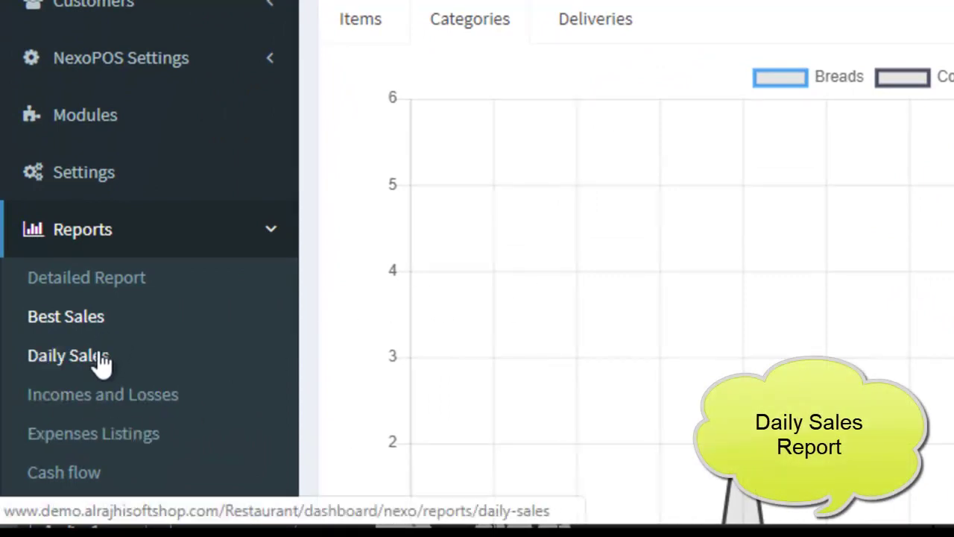
Step: Open the Daily Sales report for 09 February 2019 and check its TL97 revenue summary
click(97, 362)
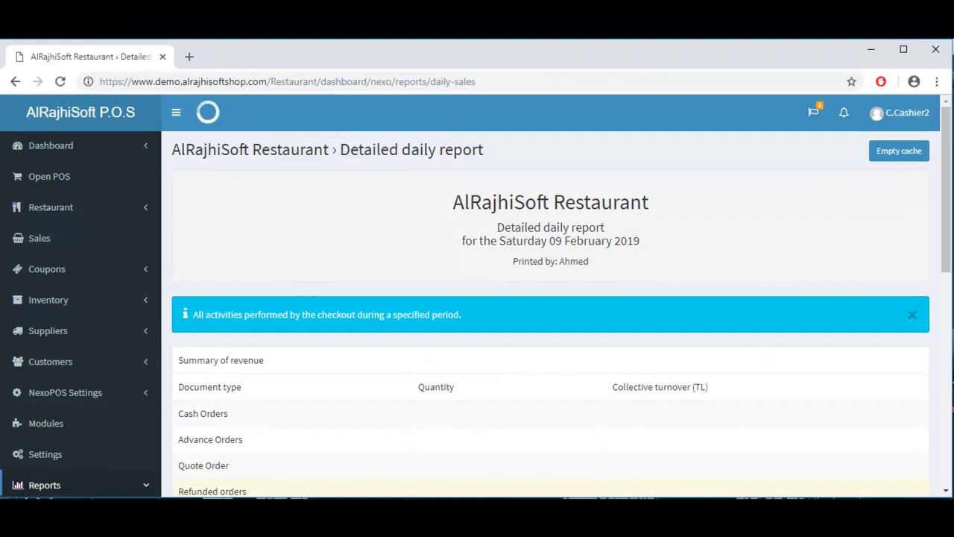
scroll(711, 311, down, 2)
scroll(550, 311, down, 3)
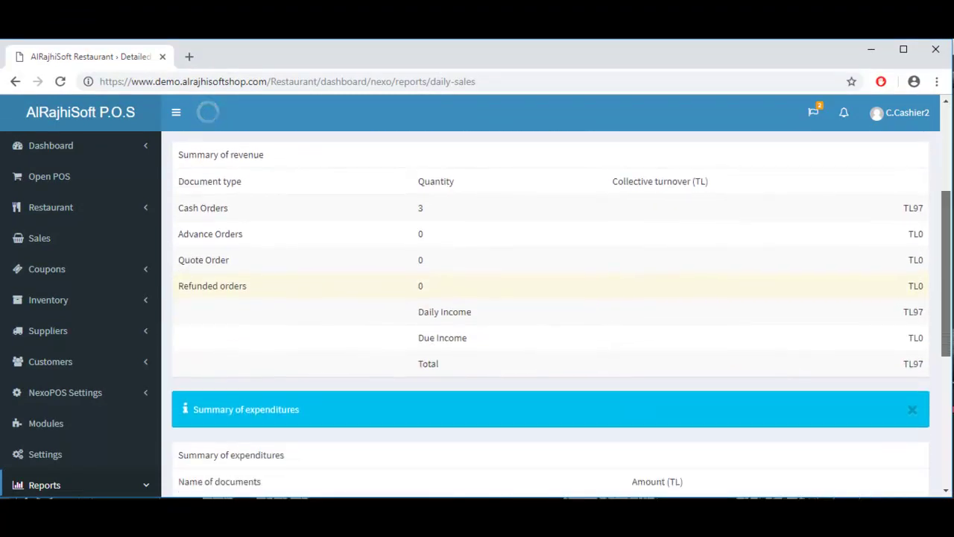
scroll(941, 138, up, 4)
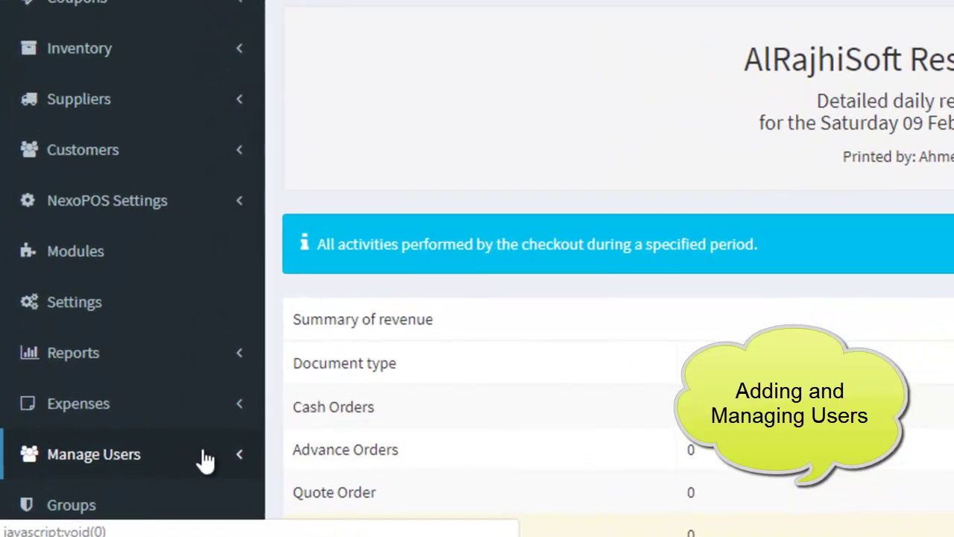
Step: Open Manage Users > Users List and edit the user 'first cacher'
click(206, 457)
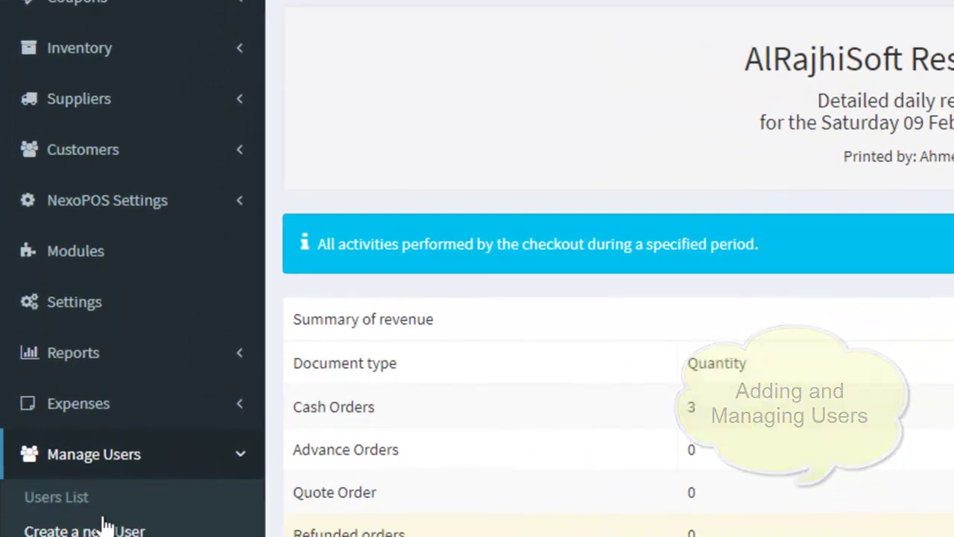
click(85, 503)
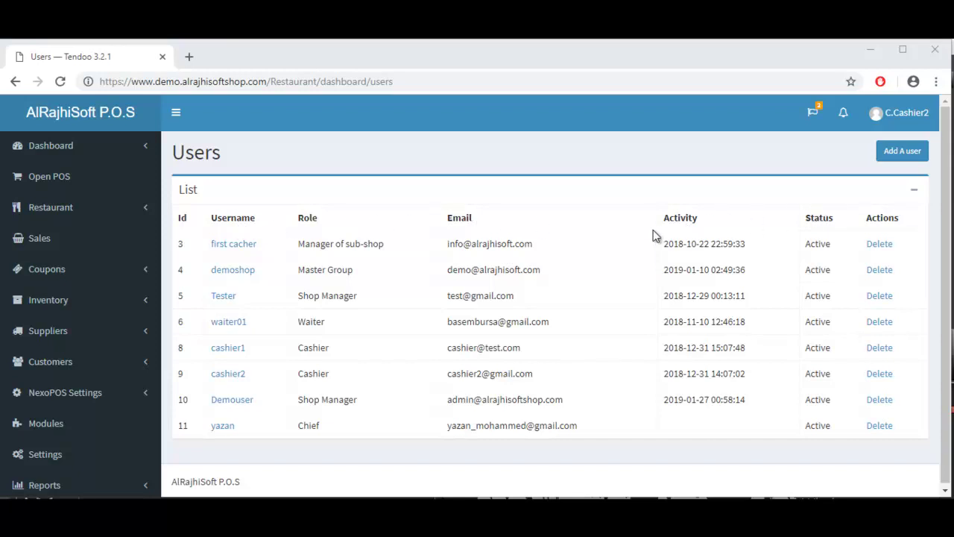
click(238, 248)
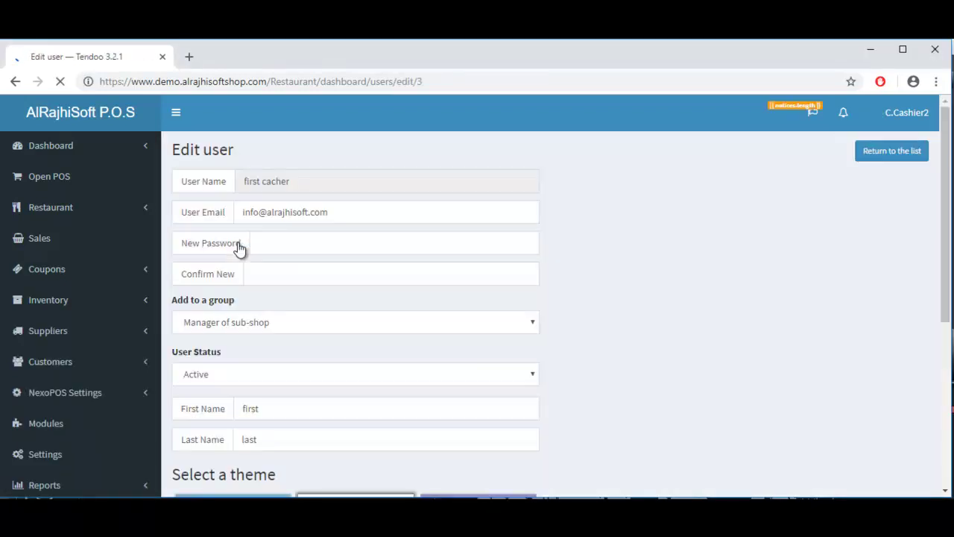
Step: Change first cacher's group to Cashier, save the user, and return to the Users list
click(381, 325)
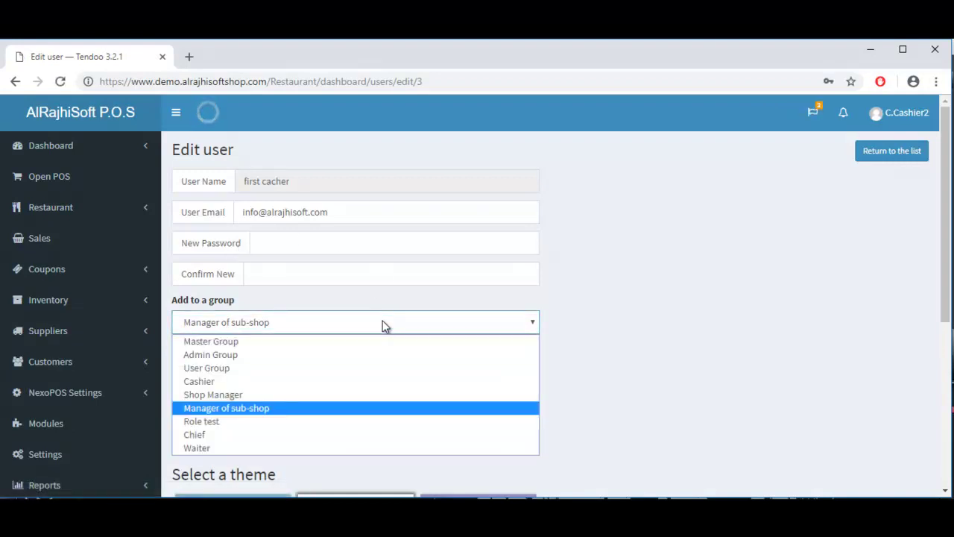
click(227, 382)
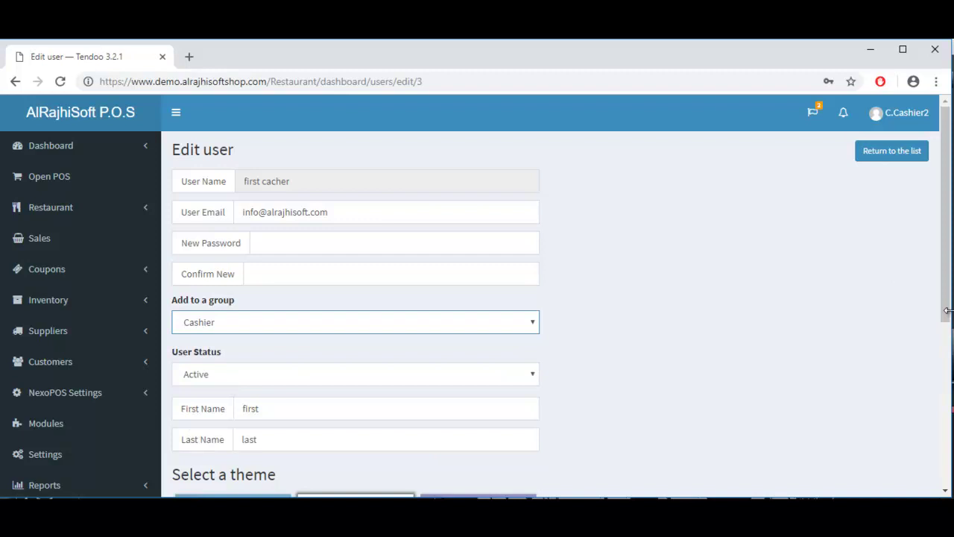
drag(947, 311, 946, 485)
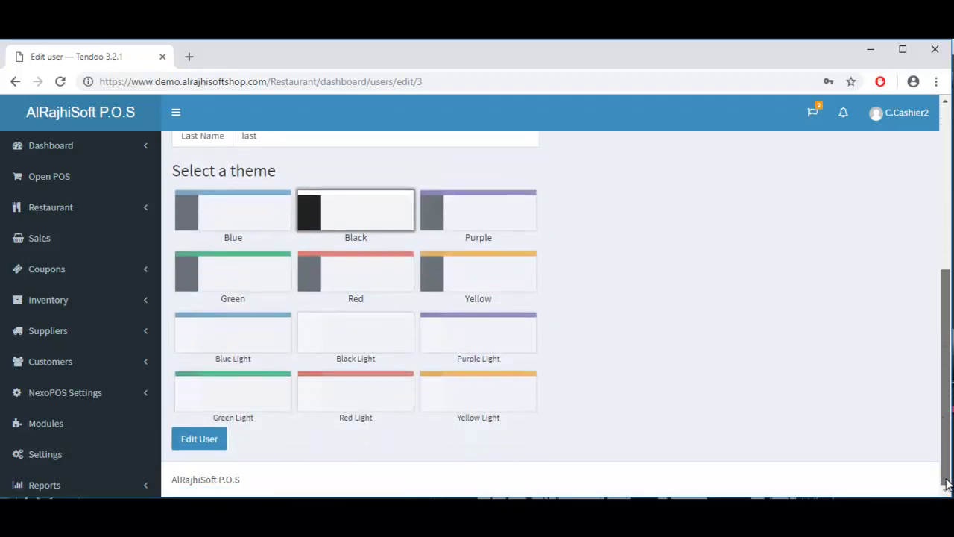
click(212, 445)
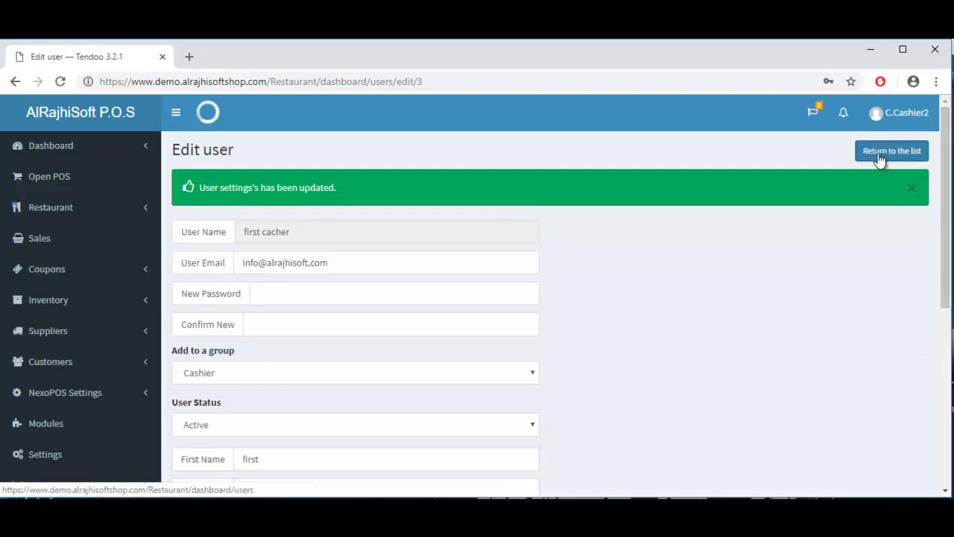
click(880, 160)
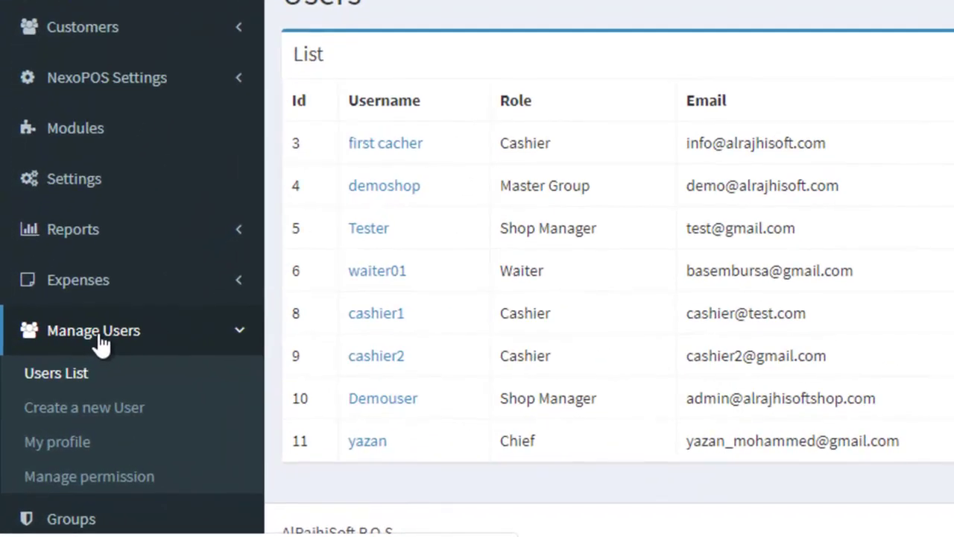
Step: Start a new user and enter its username and e-mail address
click(139, 403)
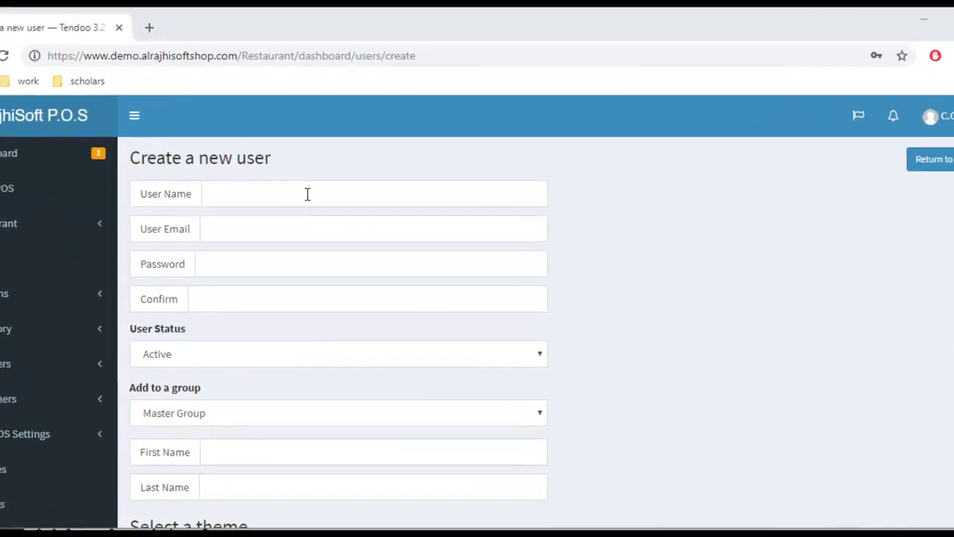
click(327, 203)
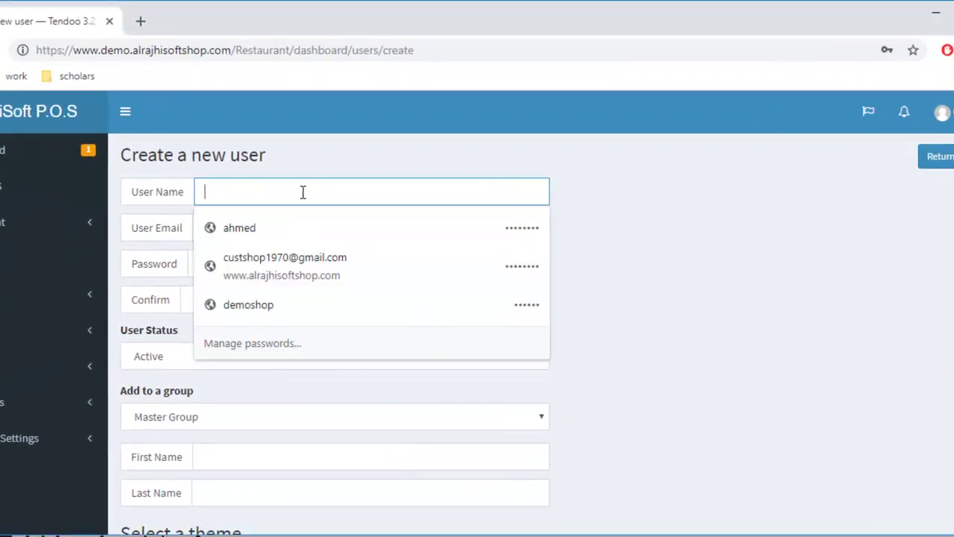
text(Khale)
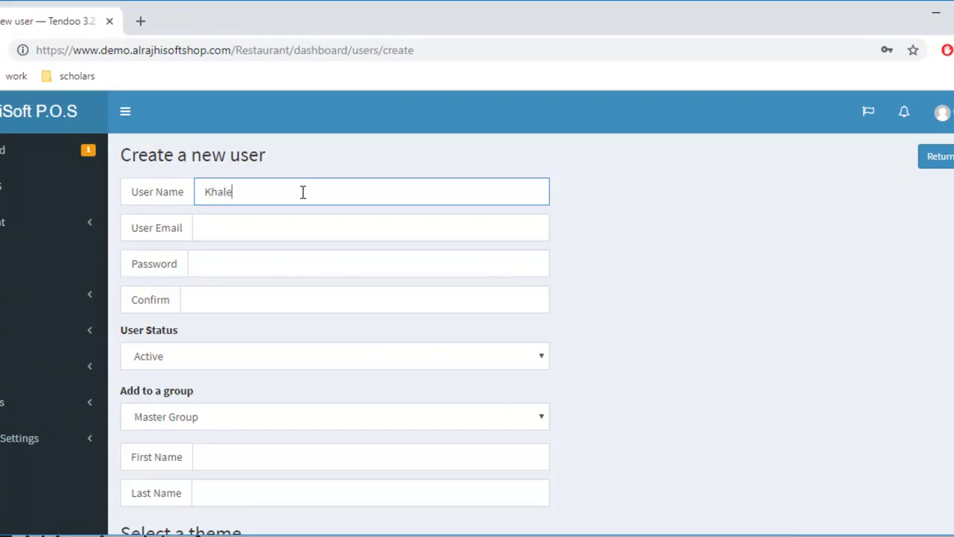
text(d)
key(Tab)
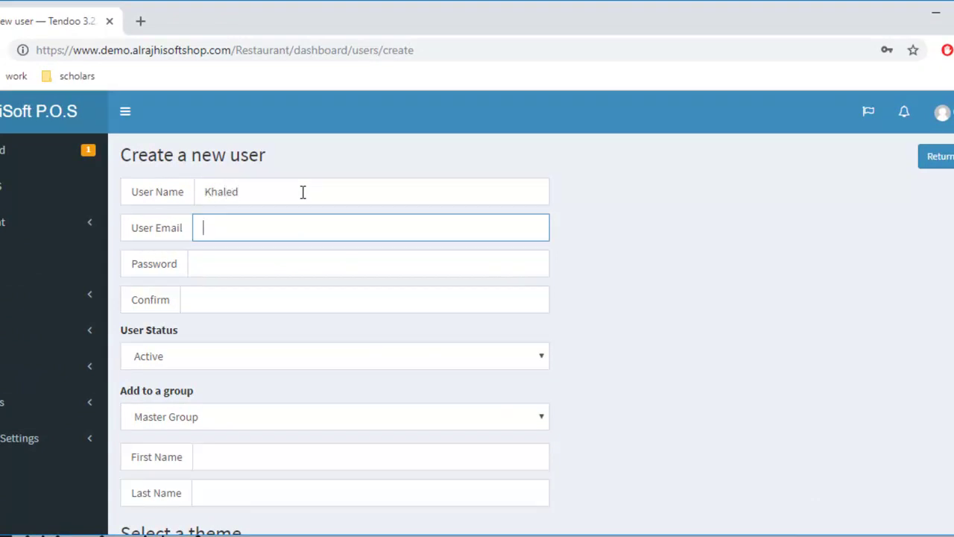
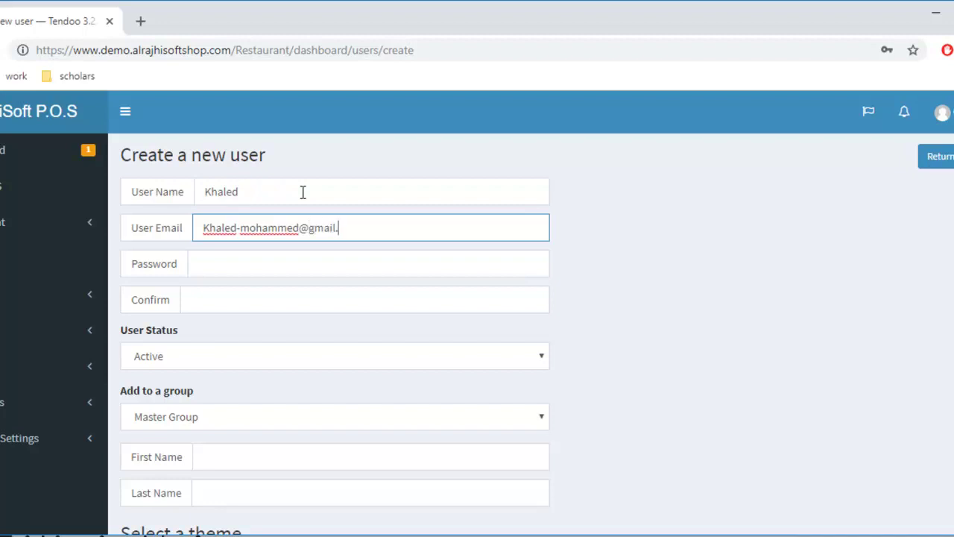
key(Tab)
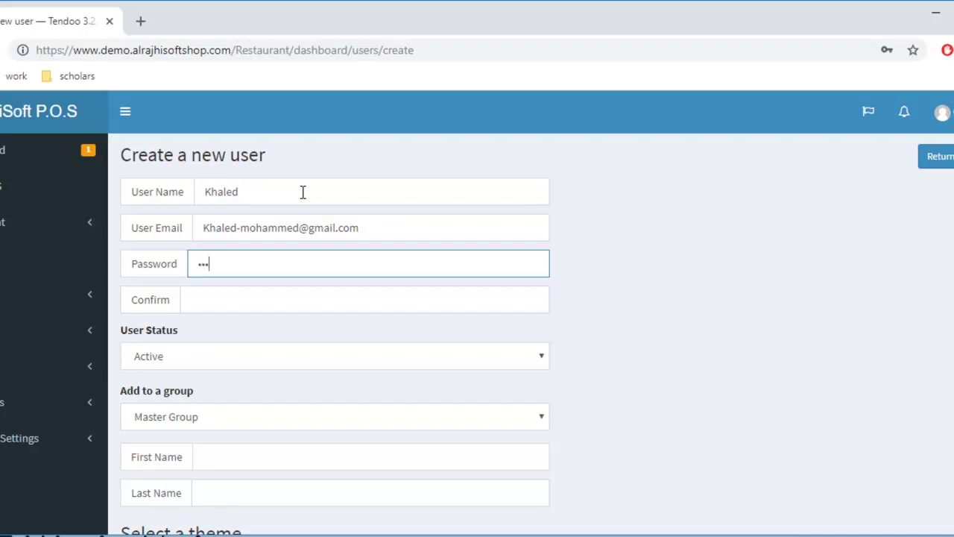
Step: Enter and confirm the account password, keeping the user status Active
key(Tab)
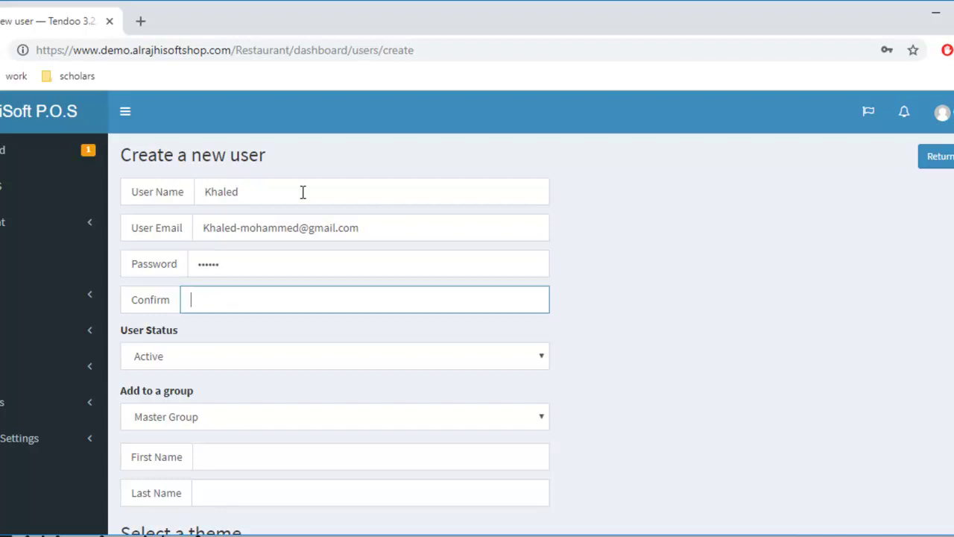
text(1)
key(Tab)
key(Down)
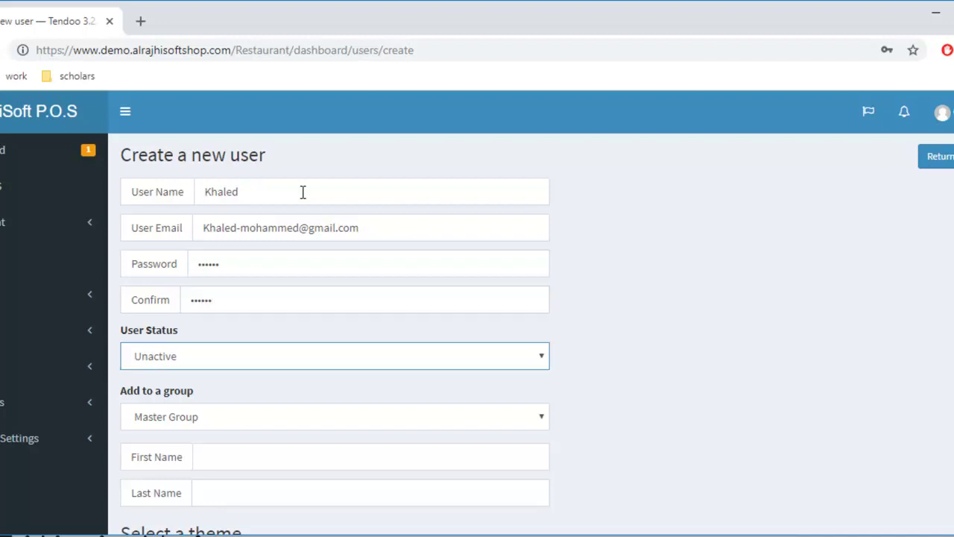
key(Up)
Step: Assign the new user to the Cashier group and enter the first and last names
click(295, 417)
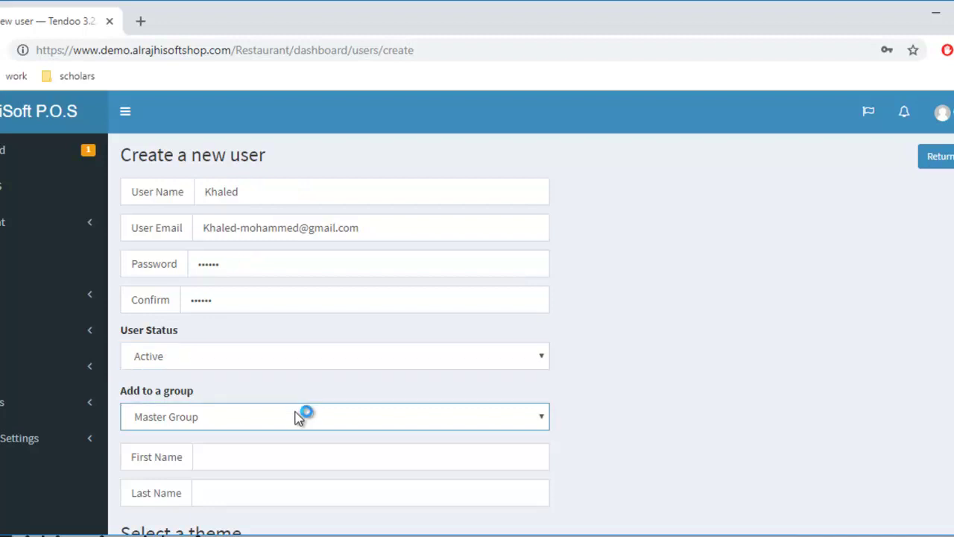
click(295, 418)
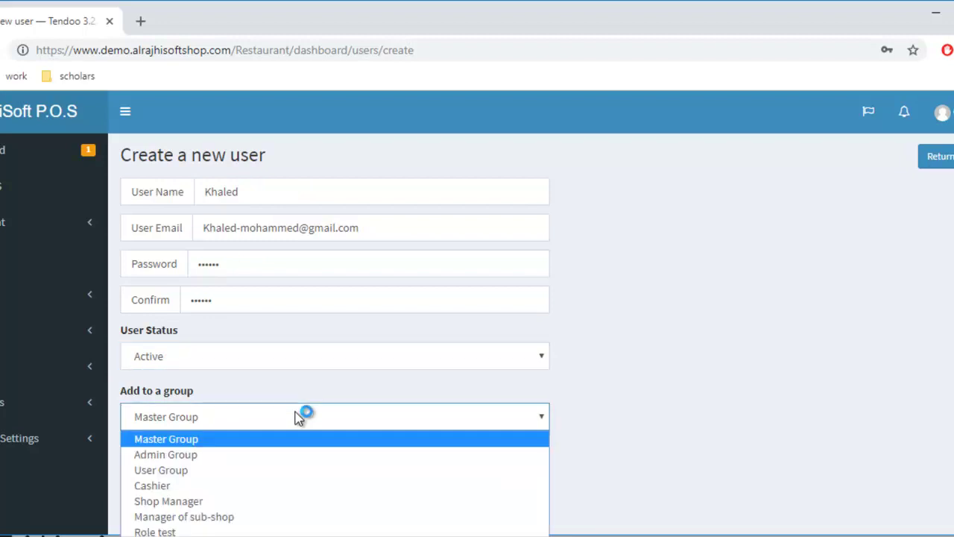
click(208, 491)
click(235, 465)
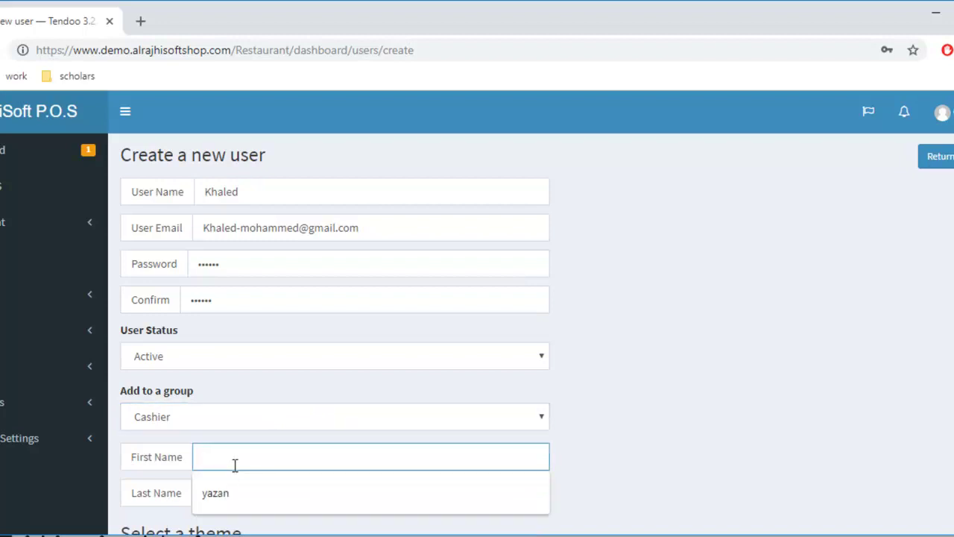
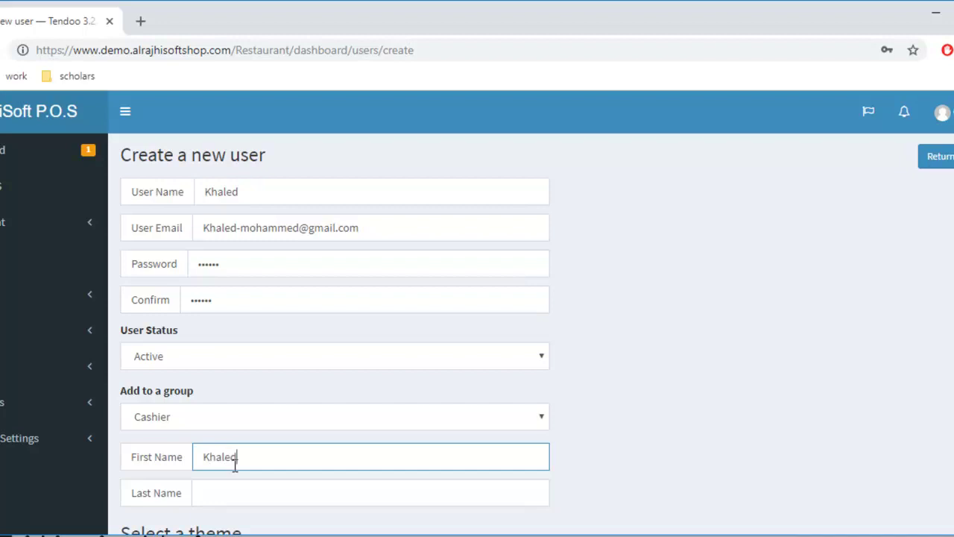
key(Tab)
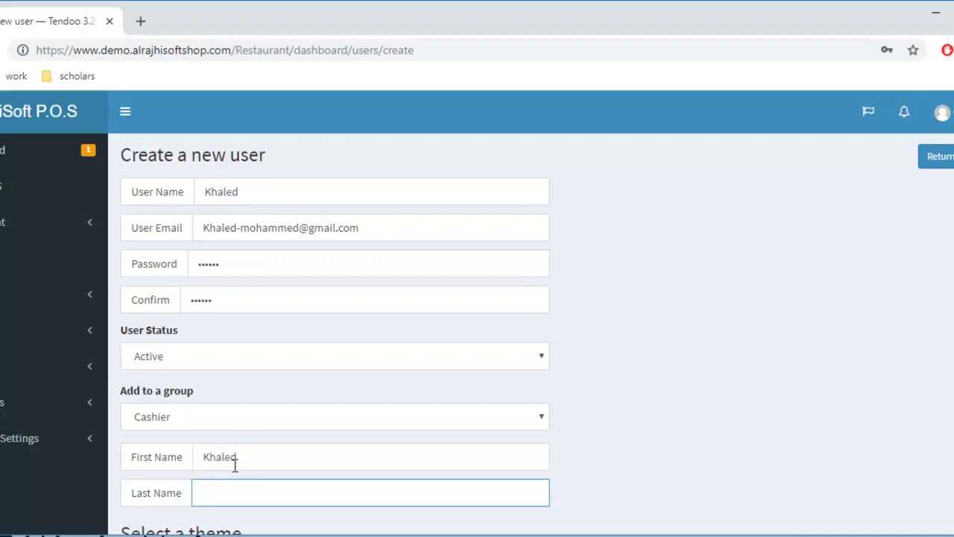
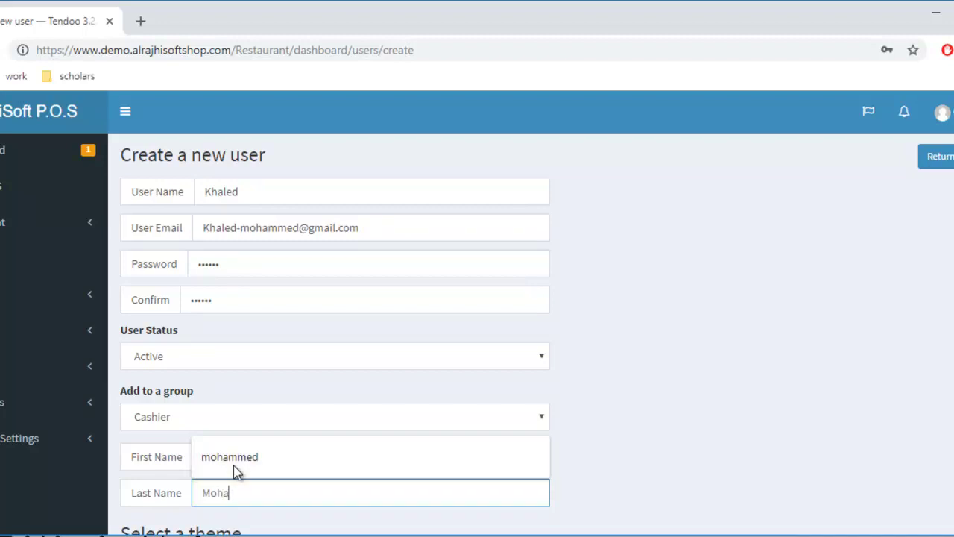
scroll(236, 468, down, 3)
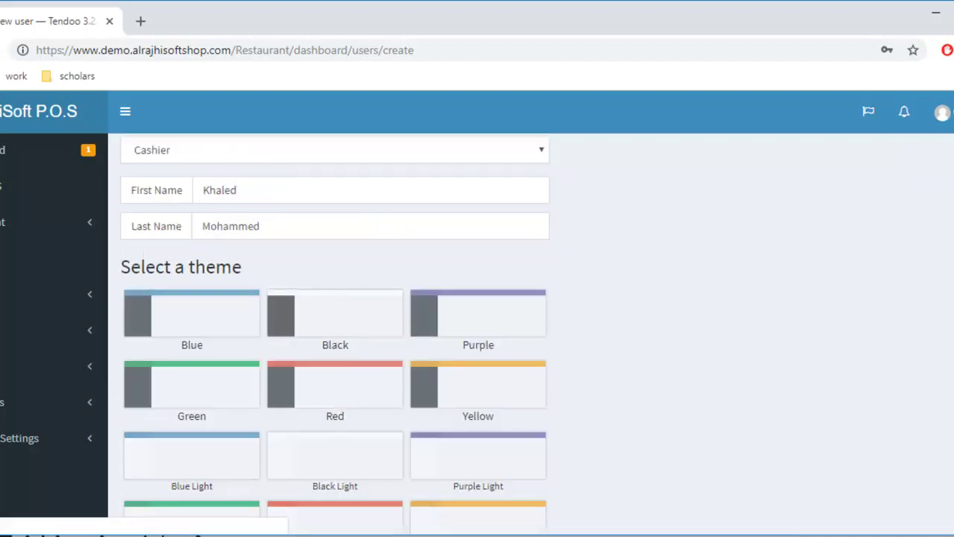
scroll(334, 333, down, 2)
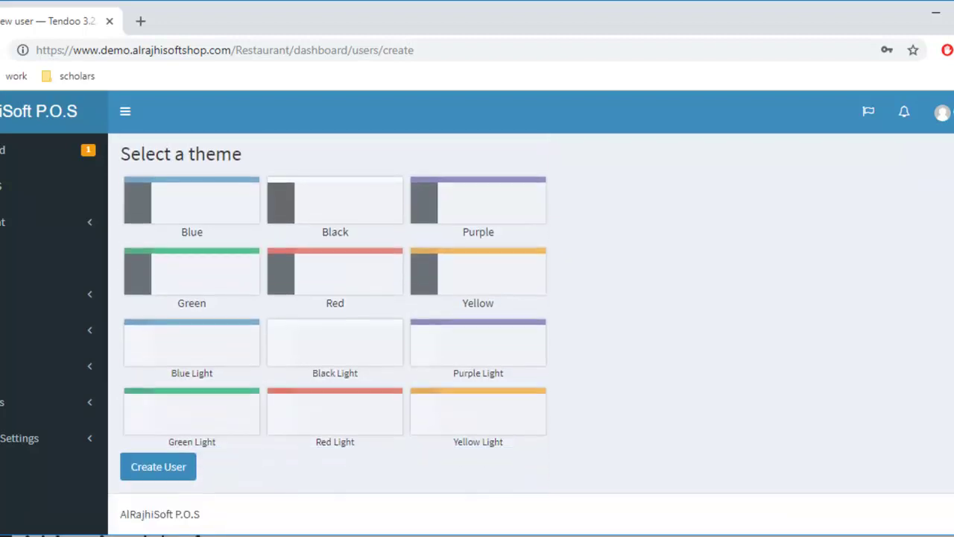
Step: Create the user and confirm the new ID 12 Cashier, Active entry in the Users list
click(172, 473)
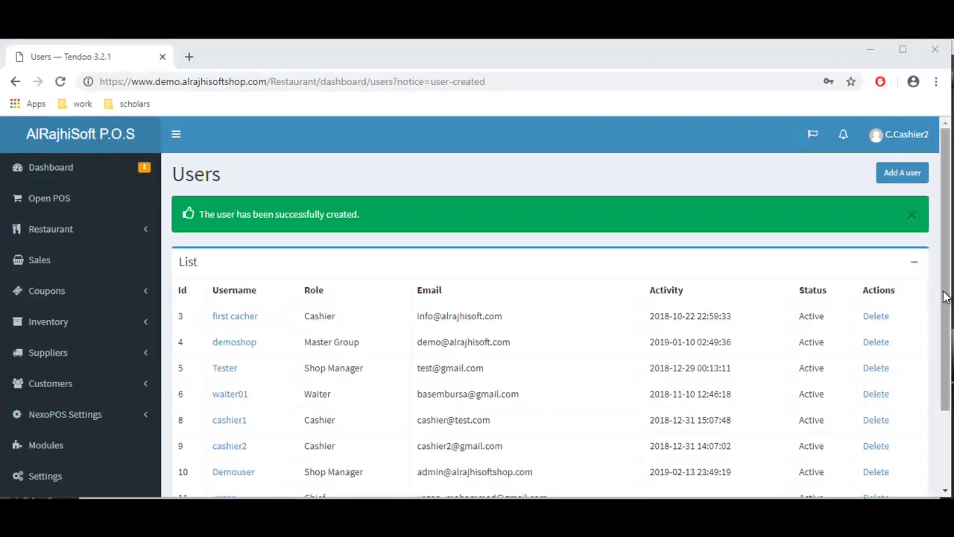
drag(945, 296, 945, 415)
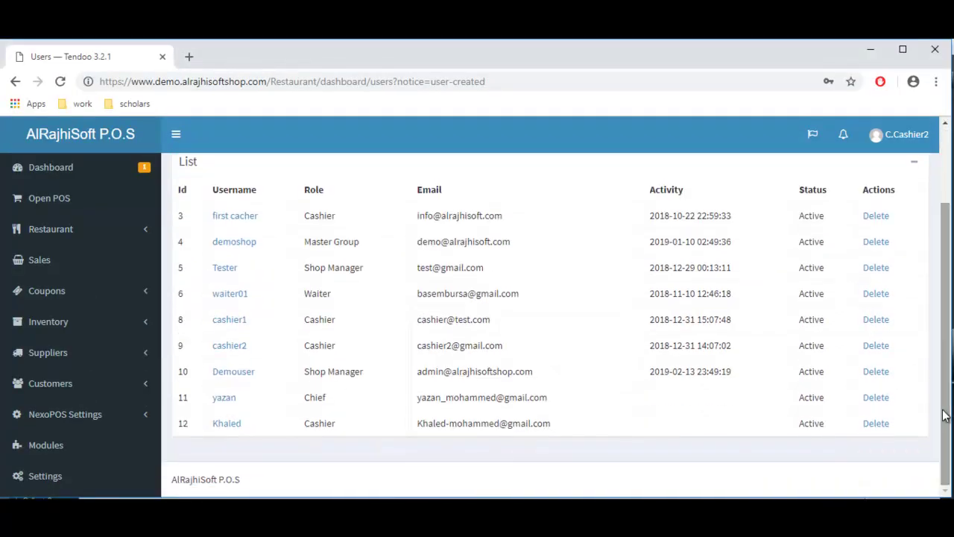